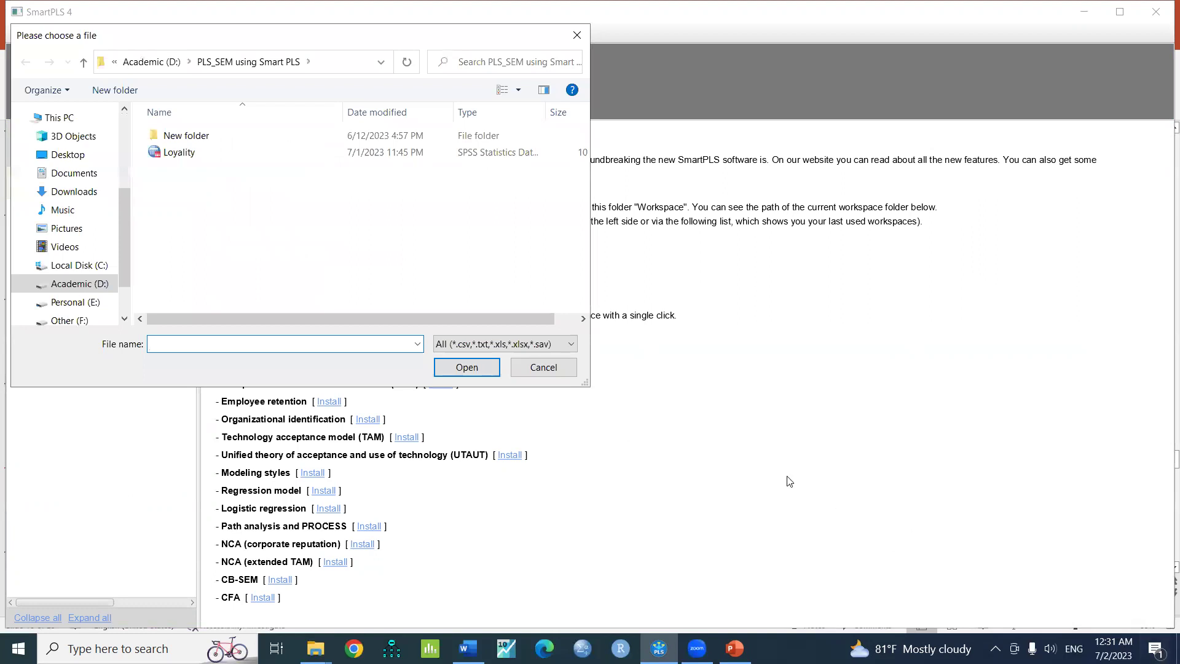
Step: Import the SPSS data file Loyality into project P1 with all indicators selected, and return to the workspace overview
{"action": "double_click", "coordinate": [177, 154]}
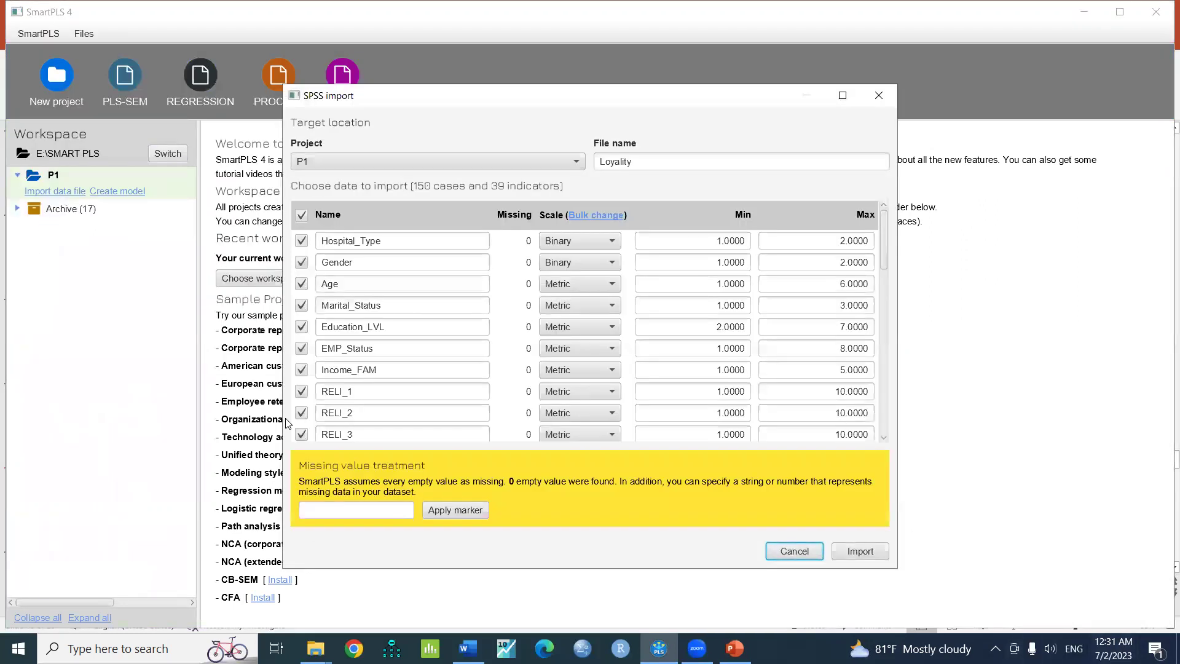
{"action": "left_click", "coordinate": [859, 553]}
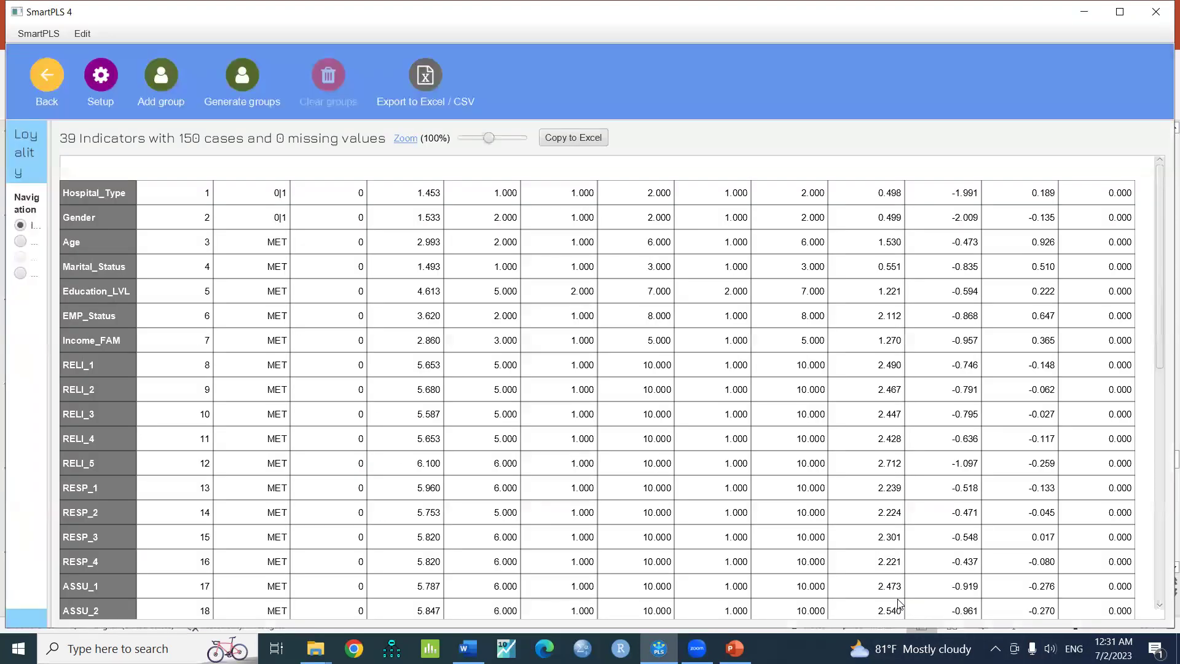
{"action": "left_click", "coordinate": [38, 75]}
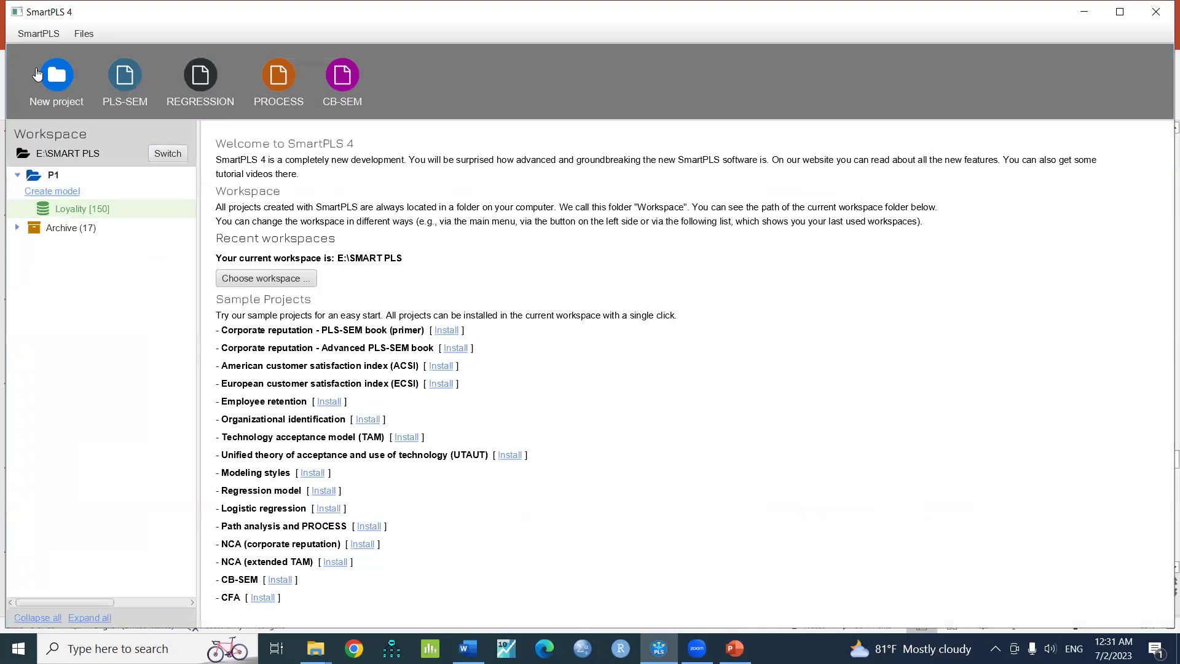
Step: Create a new PLS-SEM model named Model1 in project P1
{"action": "left_click", "coordinate": [67, 192]}
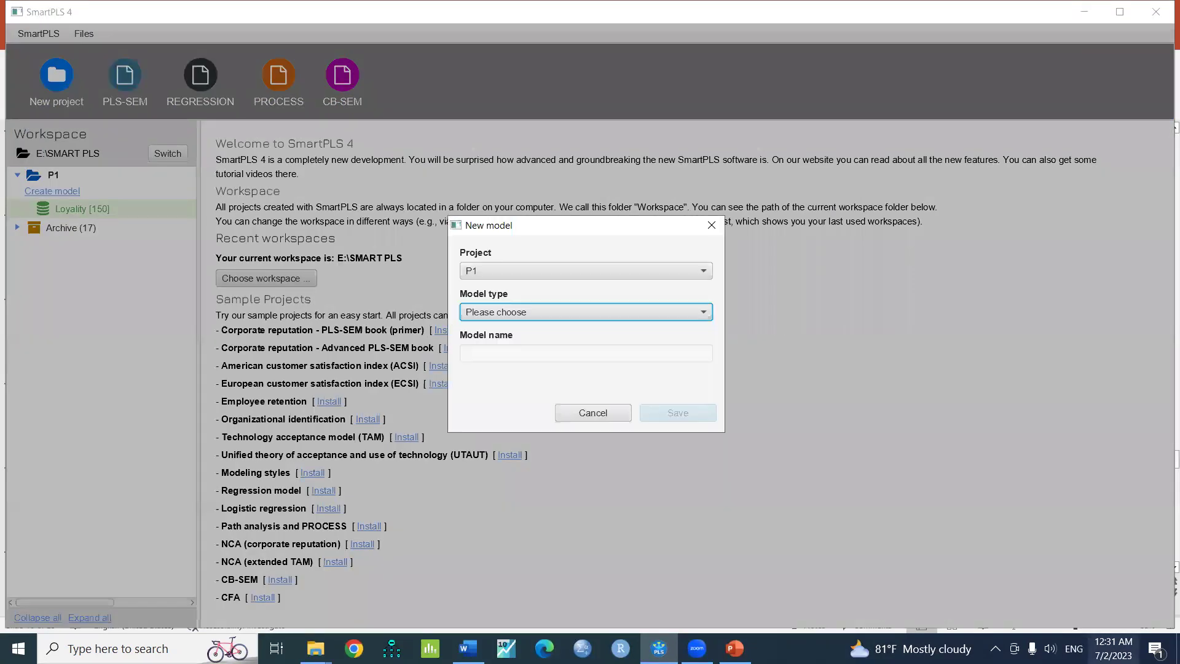
{"action": "left_click", "coordinate": [561, 306]}
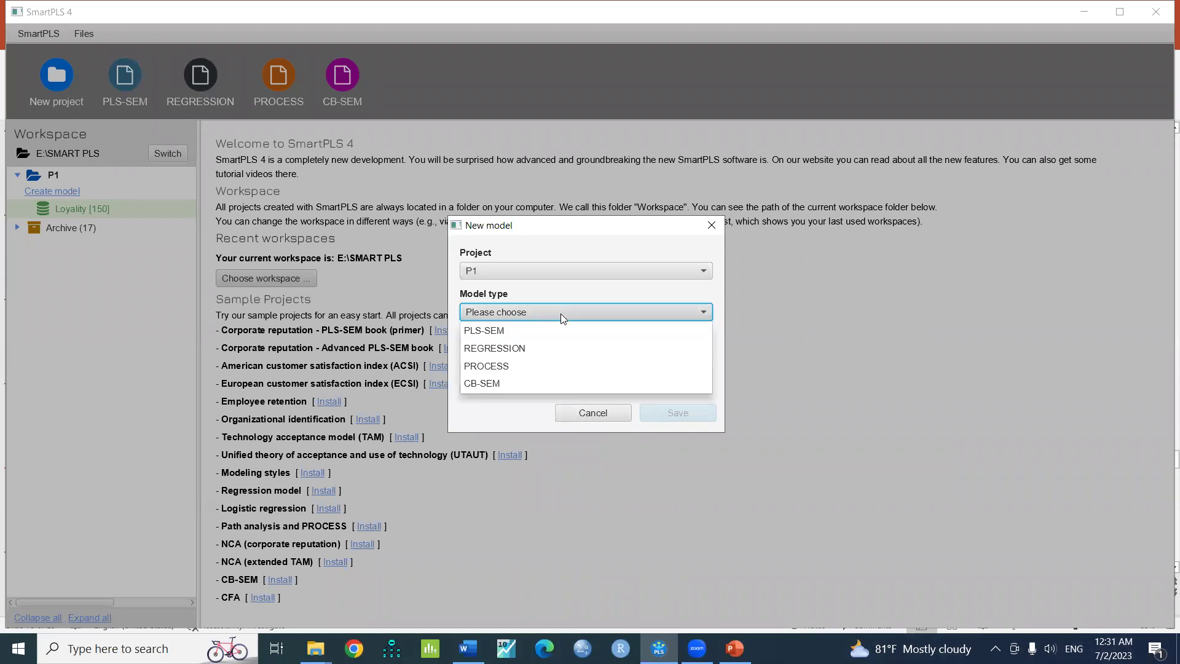
{"action": "left_click", "coordinate": [553, 338]}
{"action": "left_click", "coordinate": [552, 352]}
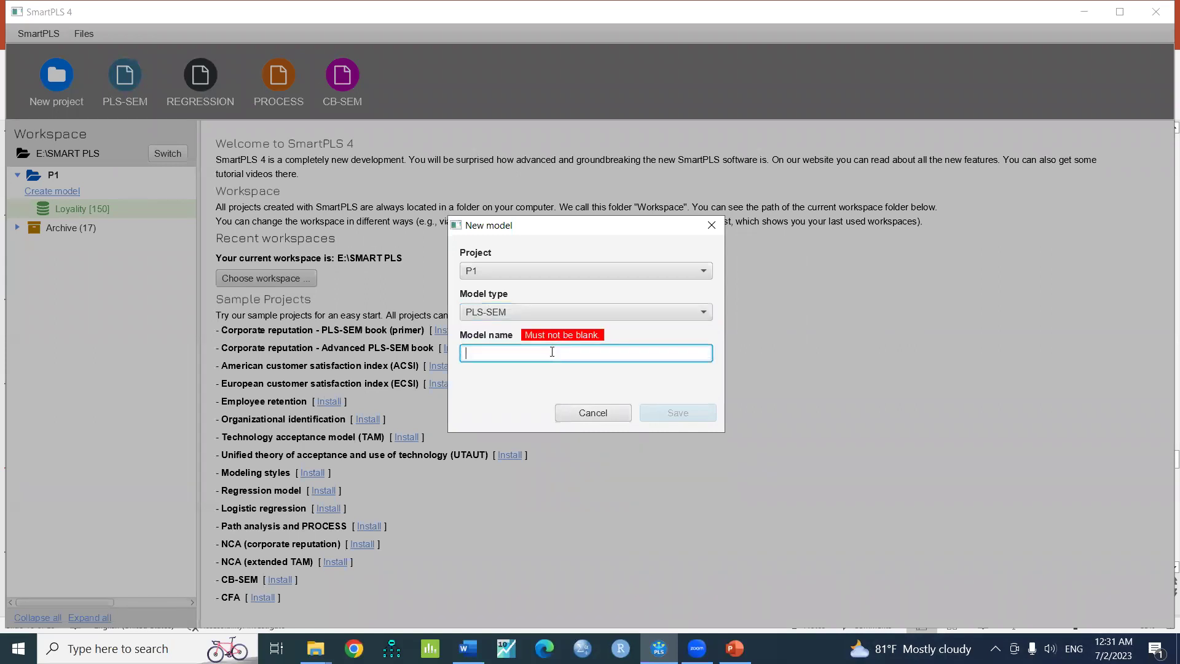
{"action": "type", "text": "Model1"}
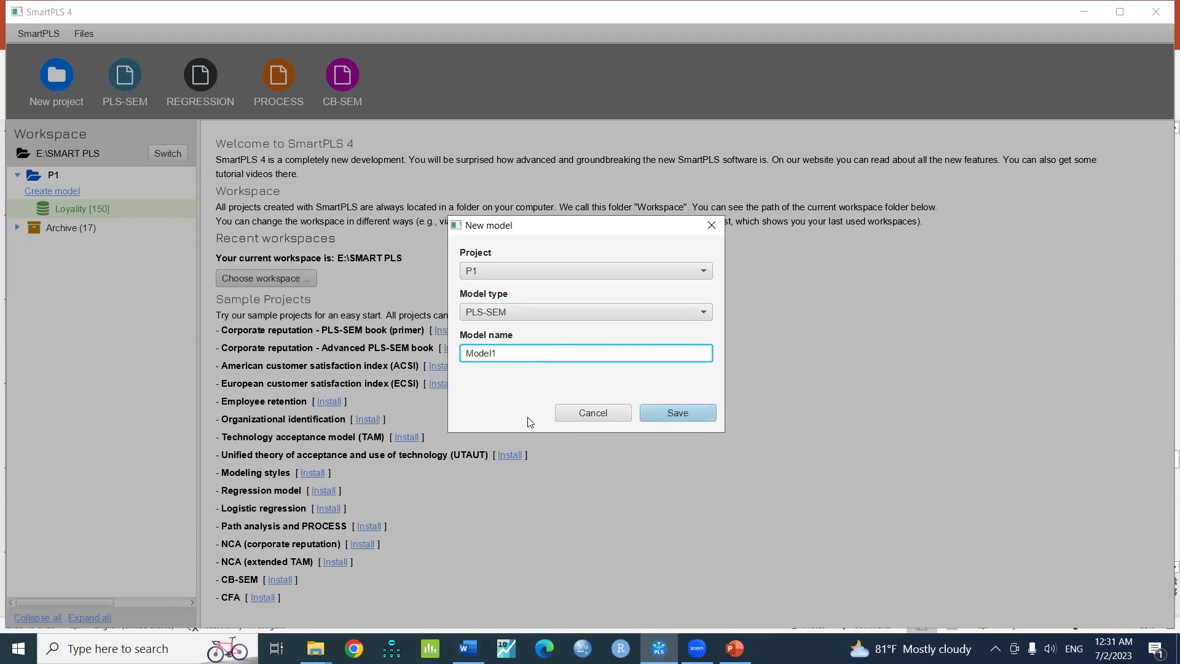
{"action": "left_click", "coordinate": [691, 422]}
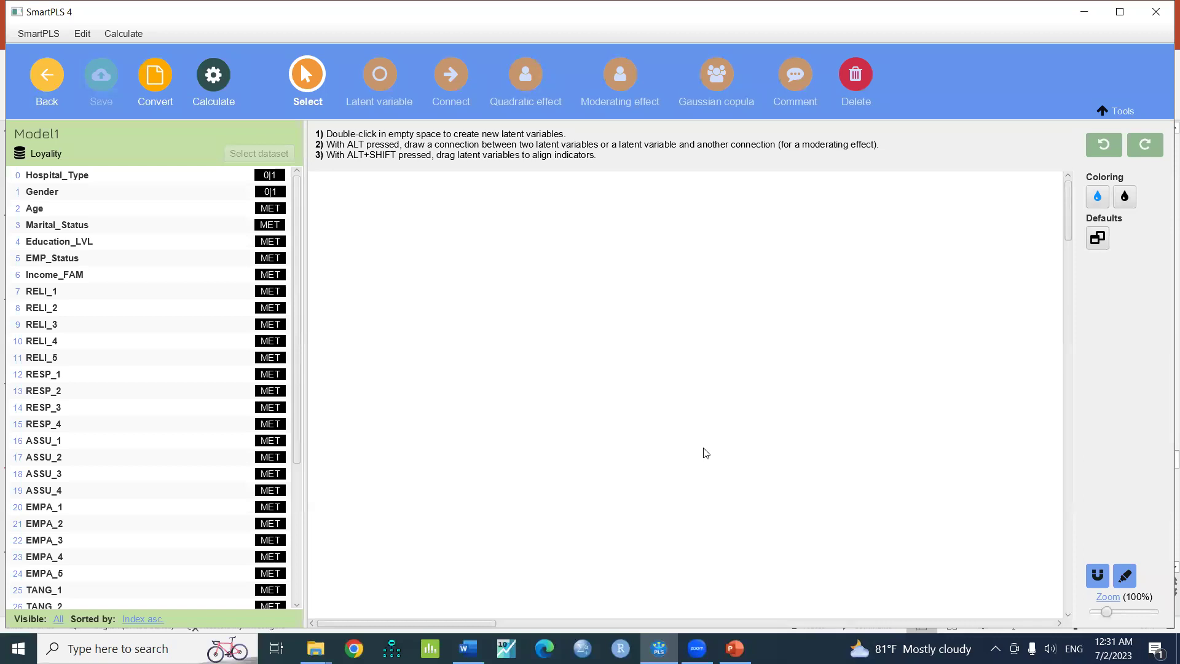
Step: Create the latent variable RELI_ near the top of the empty canvas from indicators RELI_1 to RELI_5
{"action": "scroll", "coordinate": [275, 421], "scroll_direction": "down", "scroll_amount": 1}
{"action": "scroll", "coordinate": [145, 383], "scroll_direction": "down", "scroll_amount": 3}
{"action": "scroll", "coordinate": [145, 383], "scroll_direction": "up", "scroll_amount": 1}
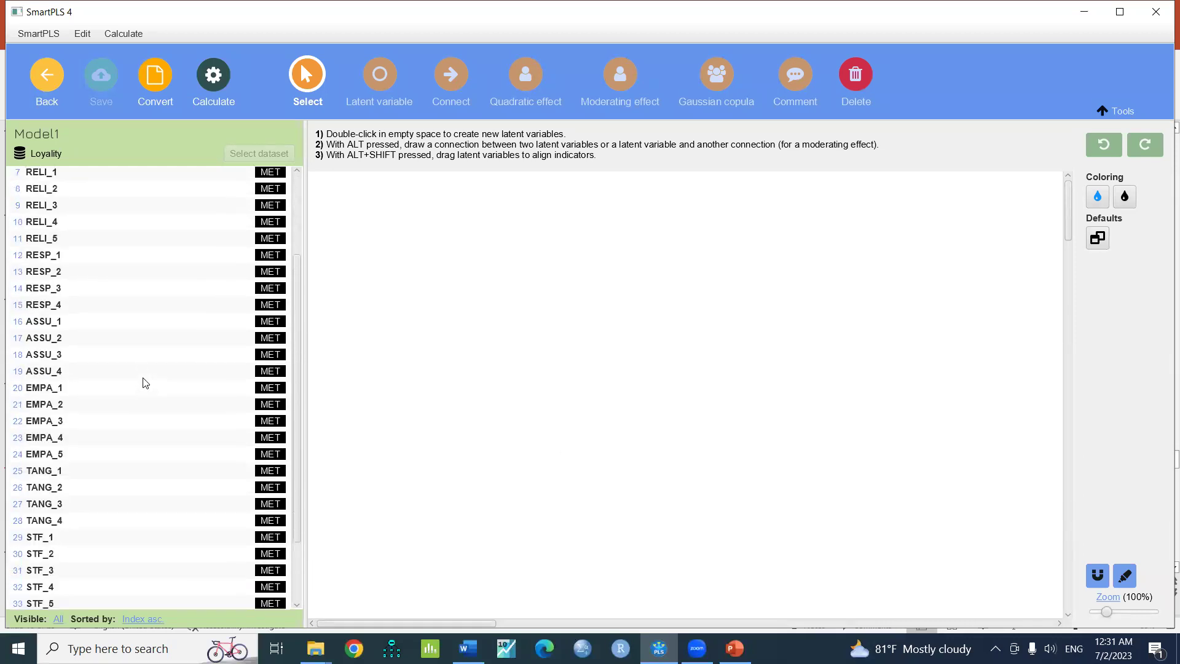
{"action": "scroll", "coordinate": [148, 383], "scroll_direction": "up", "scroll_amount": 1}
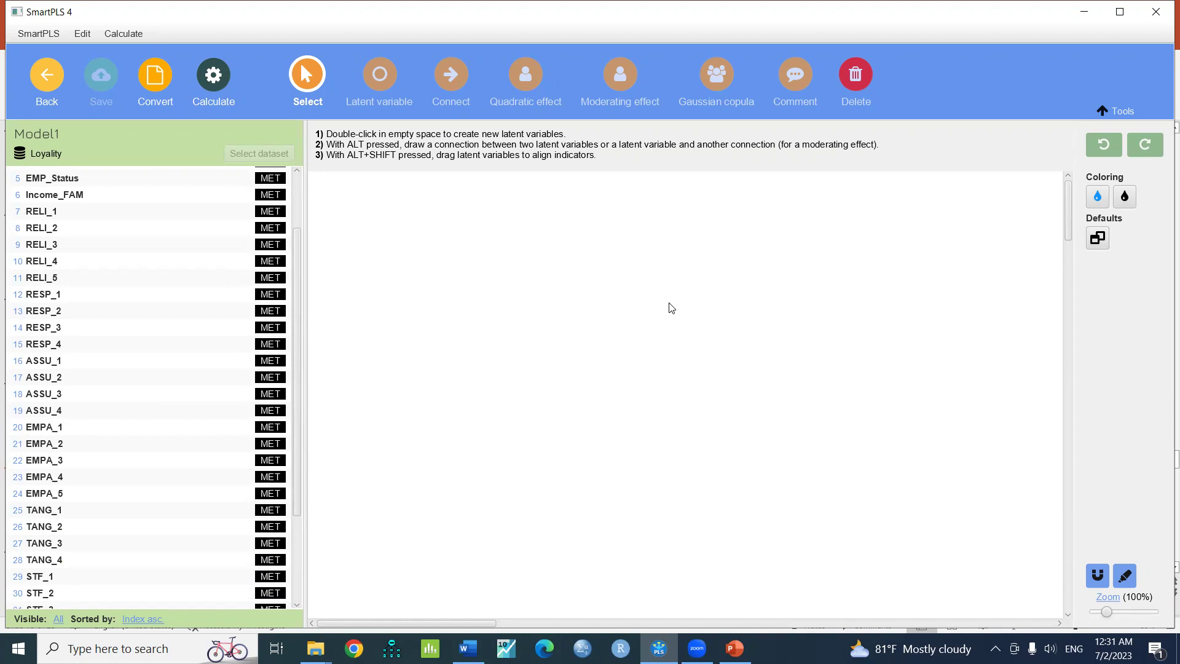
{"action": "left_click", "coordinate": [49, 211]}
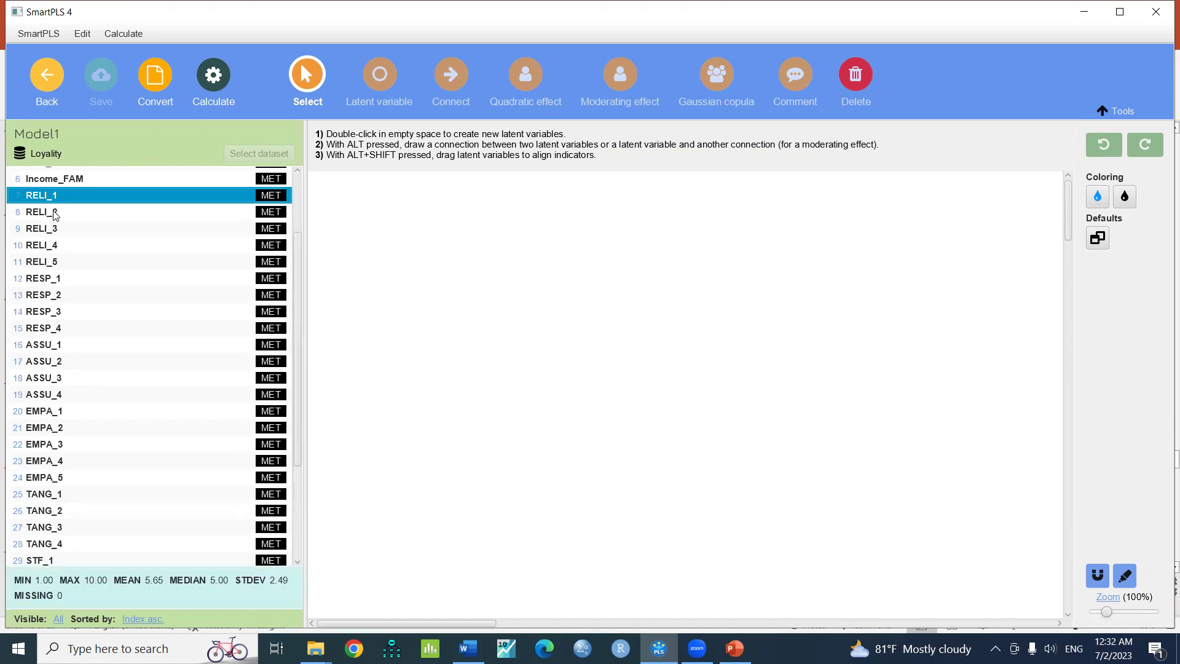
{"action": "left_click", "coordinate": [41, 266], "text": "shift"}
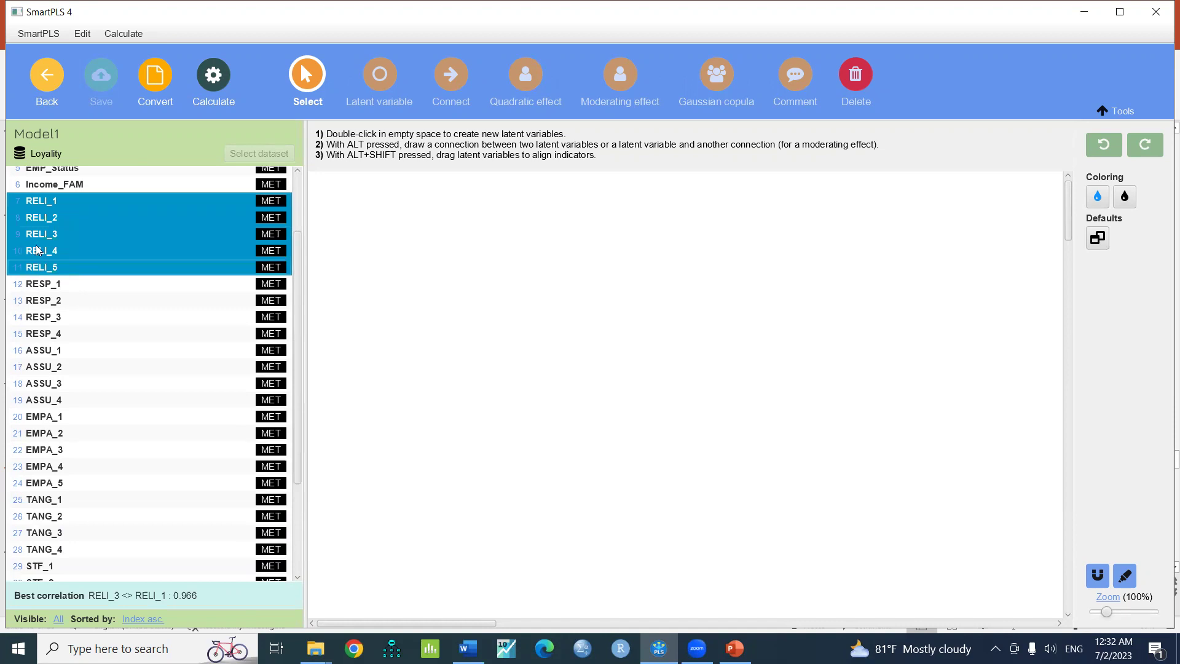
{"action": "left_click_drag", "start_coordinate": [45, 211], "coordinate": [384, 228]}
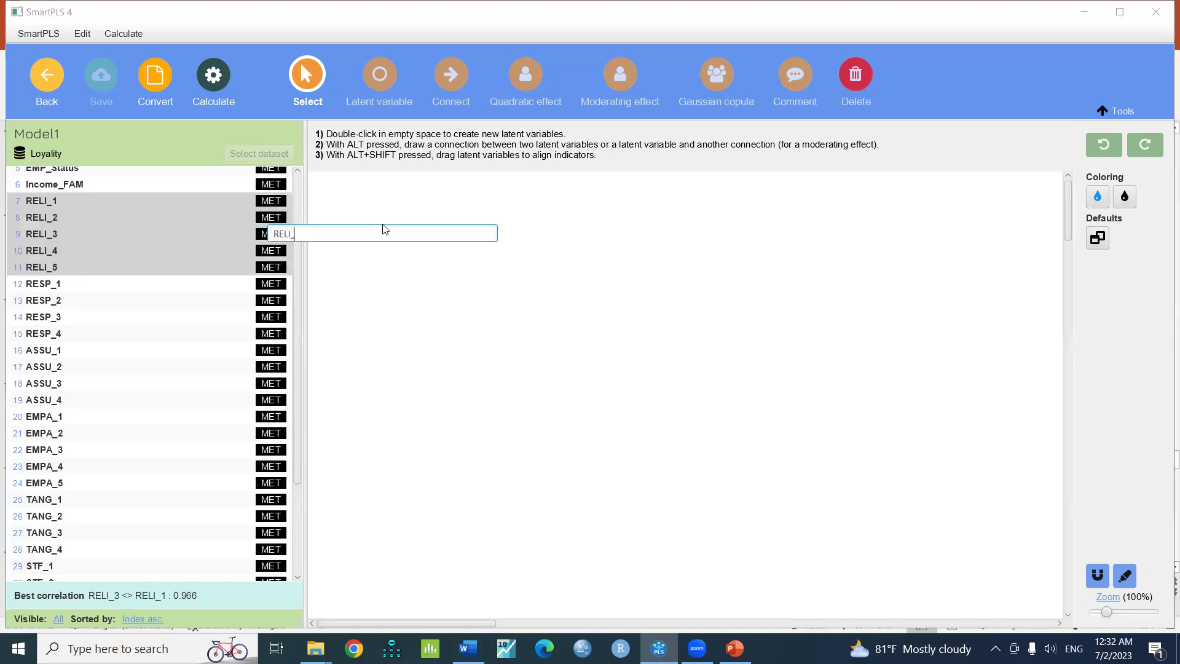
{"action": "key", "text": "Return"}
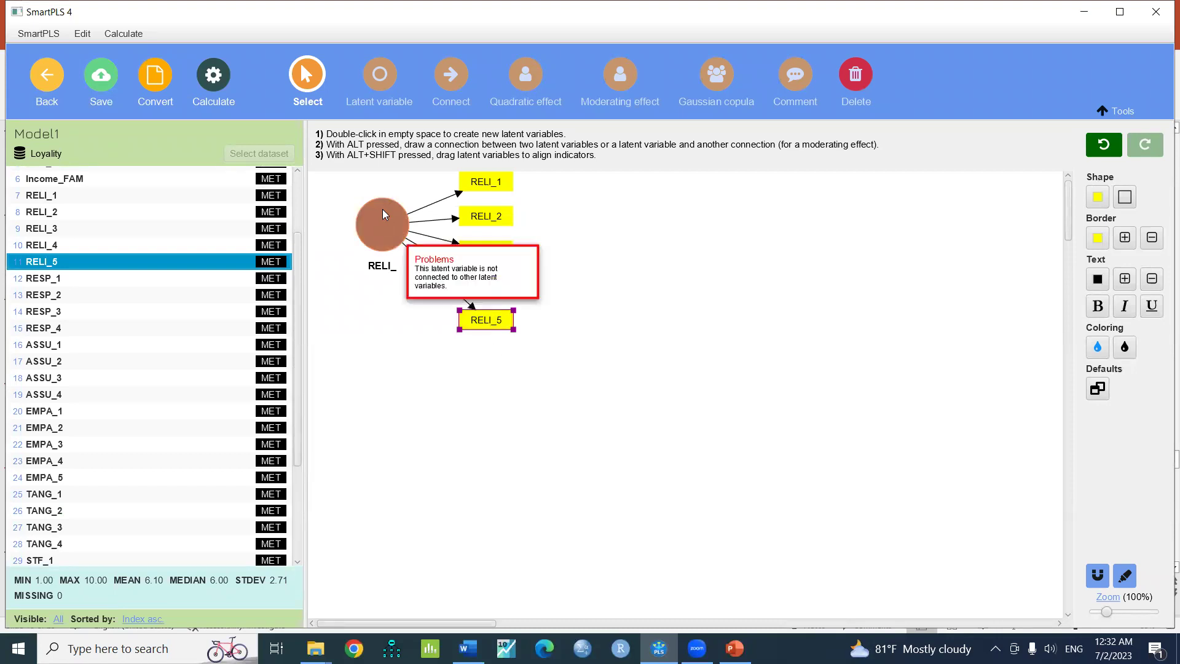
Step: Move the RELI_ construct further right on the canvas and align its indicators to its left side
{"action": "left_click_drag", "start_coordinate": [383, 213], "coordinate": [457, 228]}
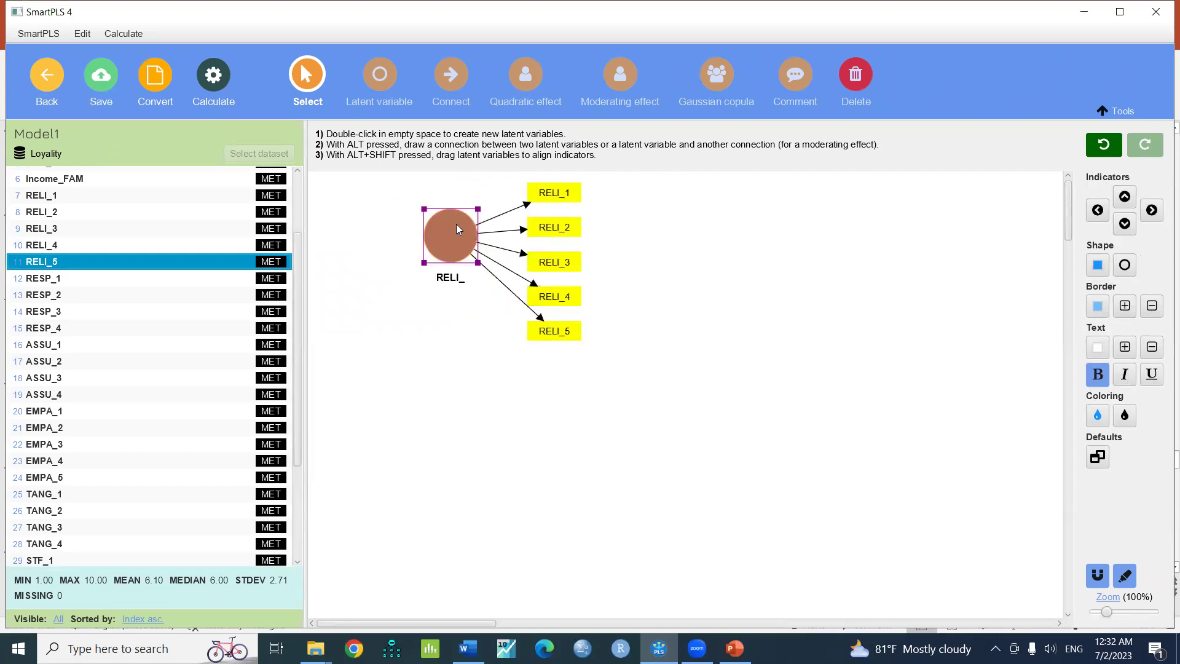
{"action": "right_click", "coordinate": [452, 243]}
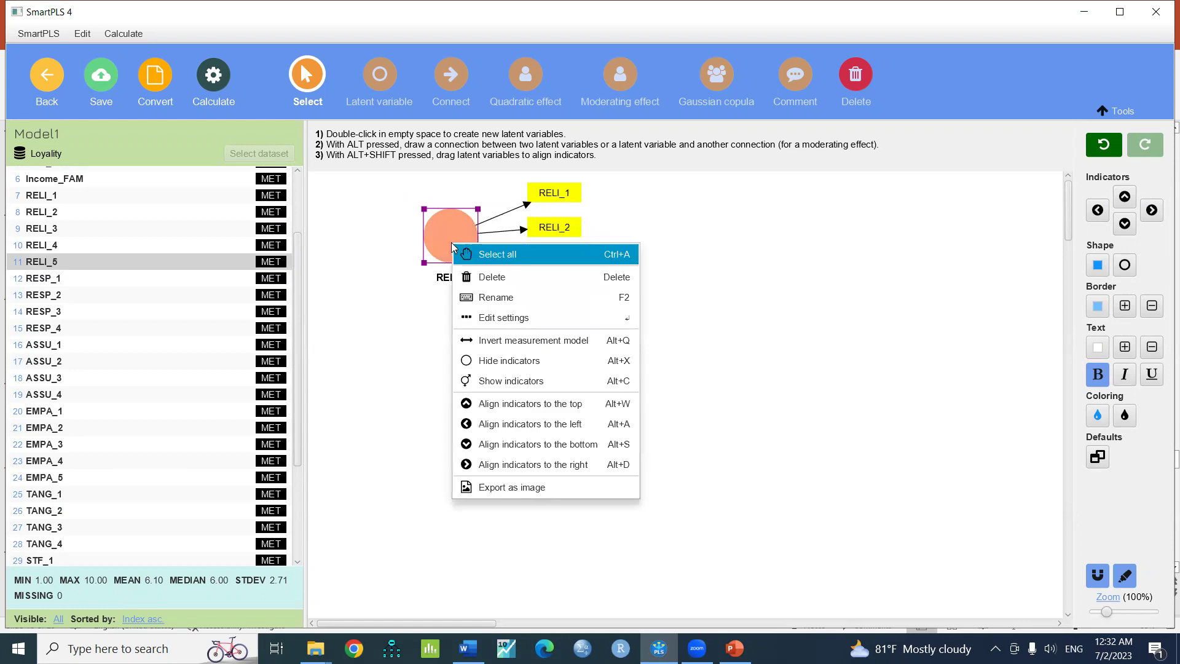
{"action": "left_click", "coordinate": [1097, 211]}
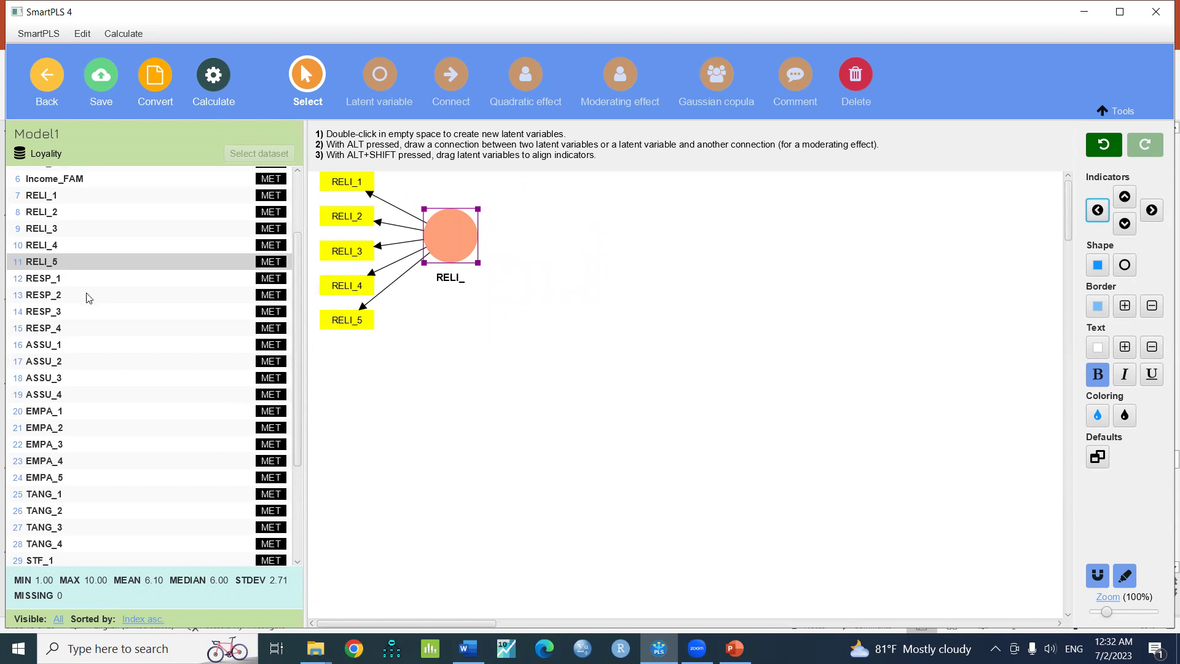
Step: Create the latent variable RESP_ below RELI_ from indicators RESP_1 to RESP_4
{"action": "left_click", "coordinate": [42, 281]}
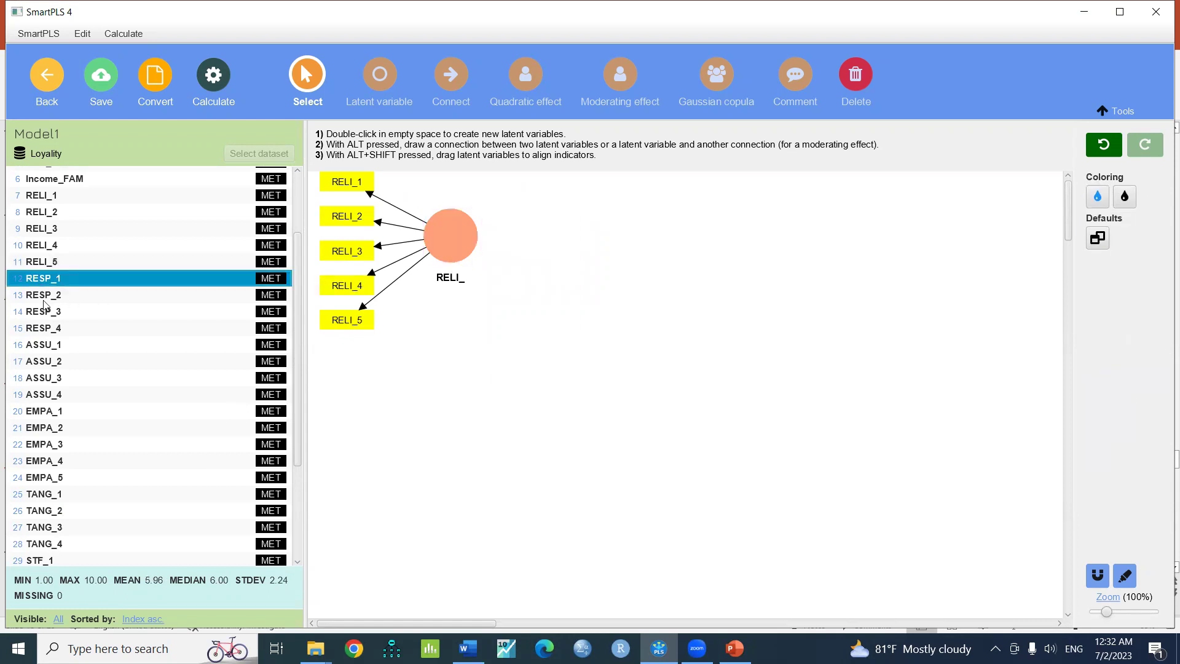
{"action": "left_click", "coordinate": [52, 333], "text": "shift"}
{"action": "left_click_drag", "start_coordinate": [73, 290], "coordinate": [423, 360]}
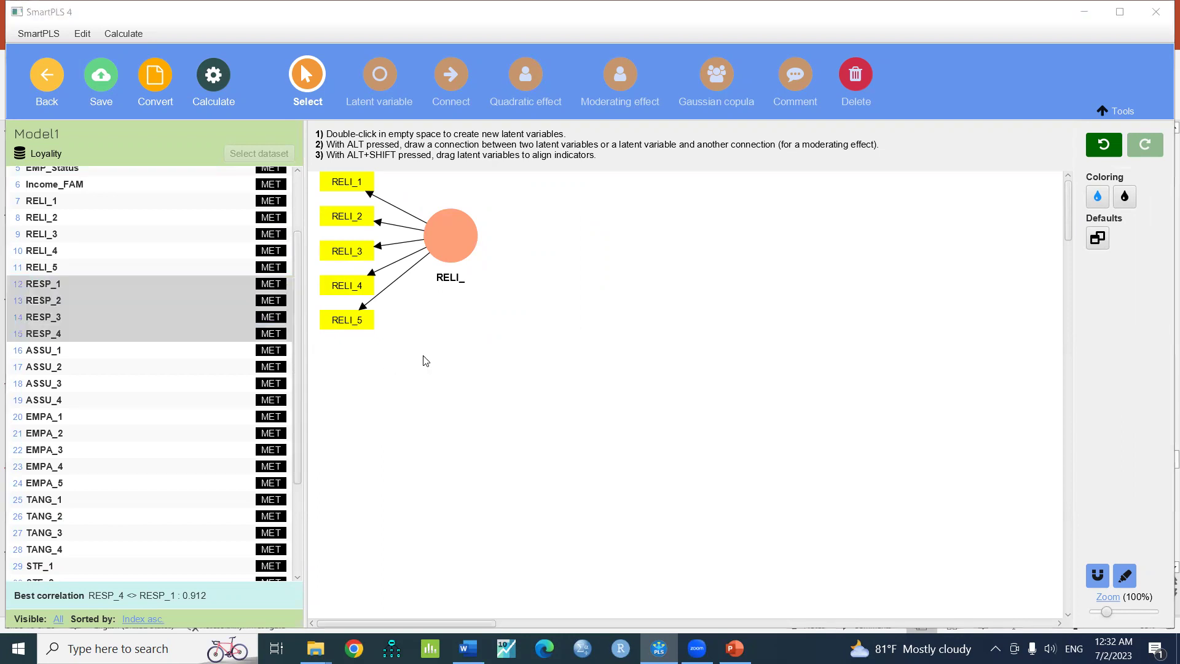
{"action": "key", "text": "Return"}
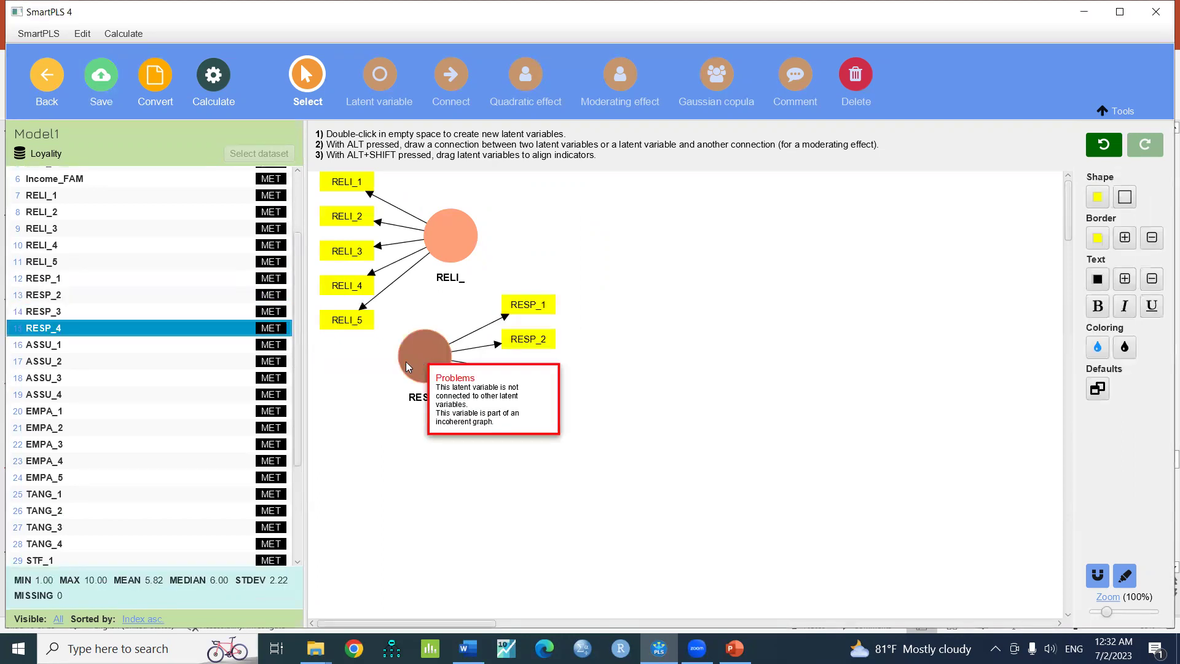
Step: Align the RESP_ indicators to the left of their construct and shift the group down, clear of the RELI_ indicators
{"action": "left_click", "coordinate": [423, 354]}
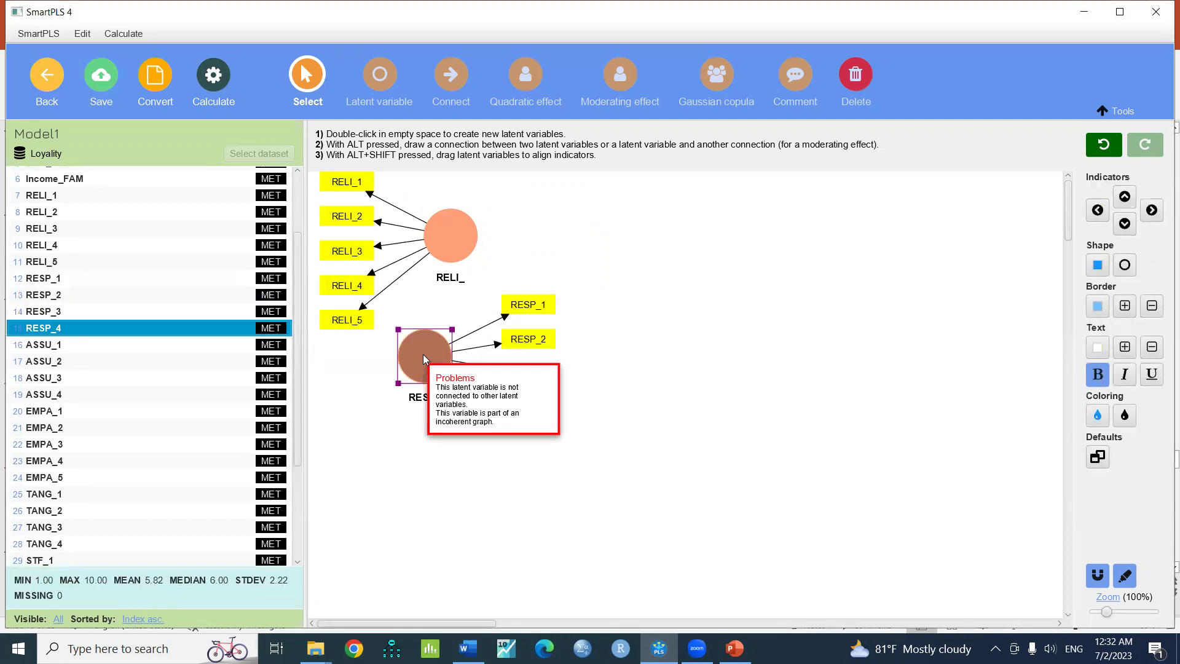
{"action": "left_click", "coordinate": [1099, 210]}
{"action": "left_click_drag", "start_coordinate": [428, 369], "coordinate": [437, 403]}
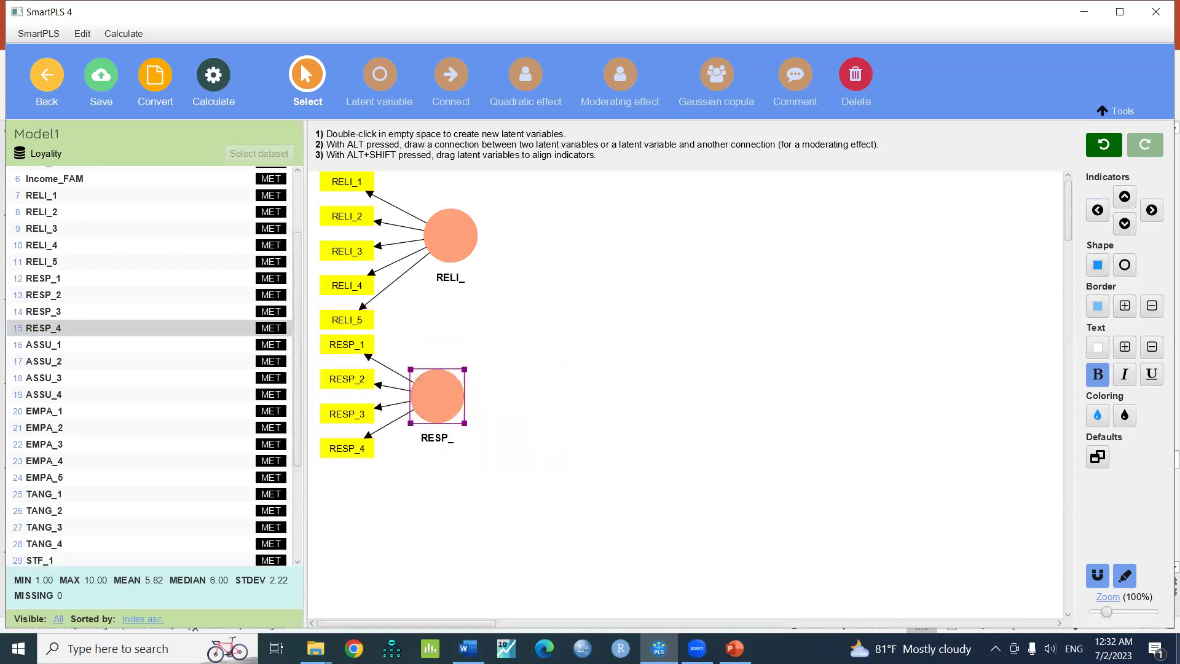
Step: Create the latent variable ASSU_ below RESP_ from indicators ASSU_1 to ASSU_4
{"action": "left_click_drag", "start_coordinate": [1106, 612], "coordinate": [1102, 616]}
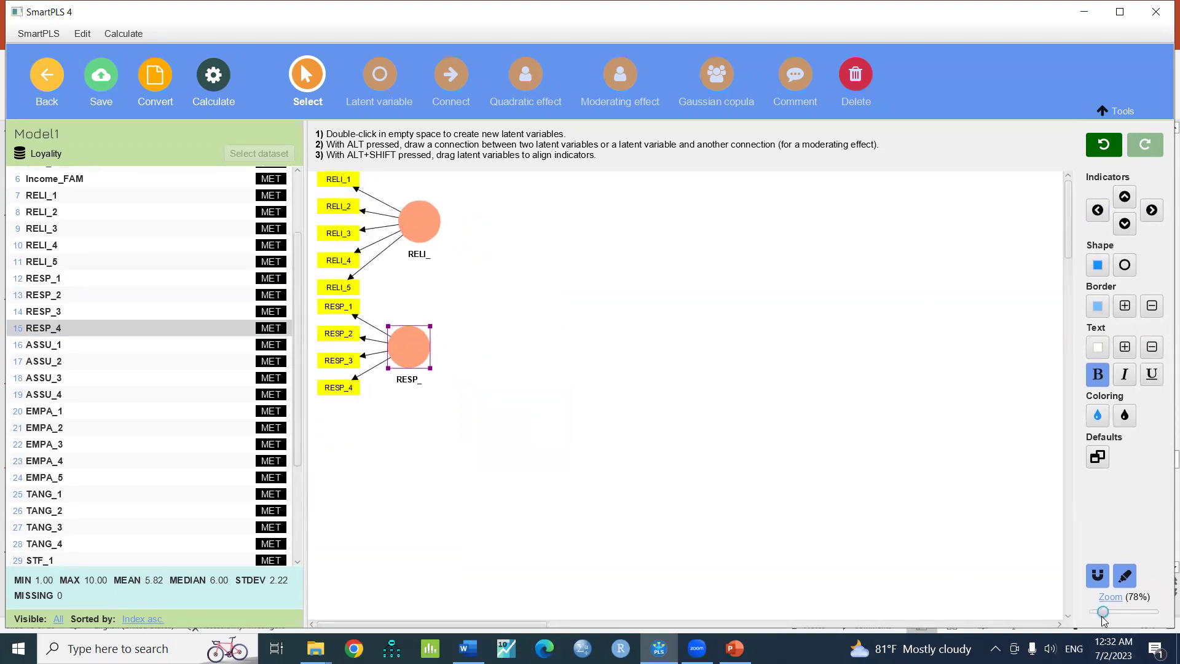
{"action": "left_click", "coordinate": [52, 347]}
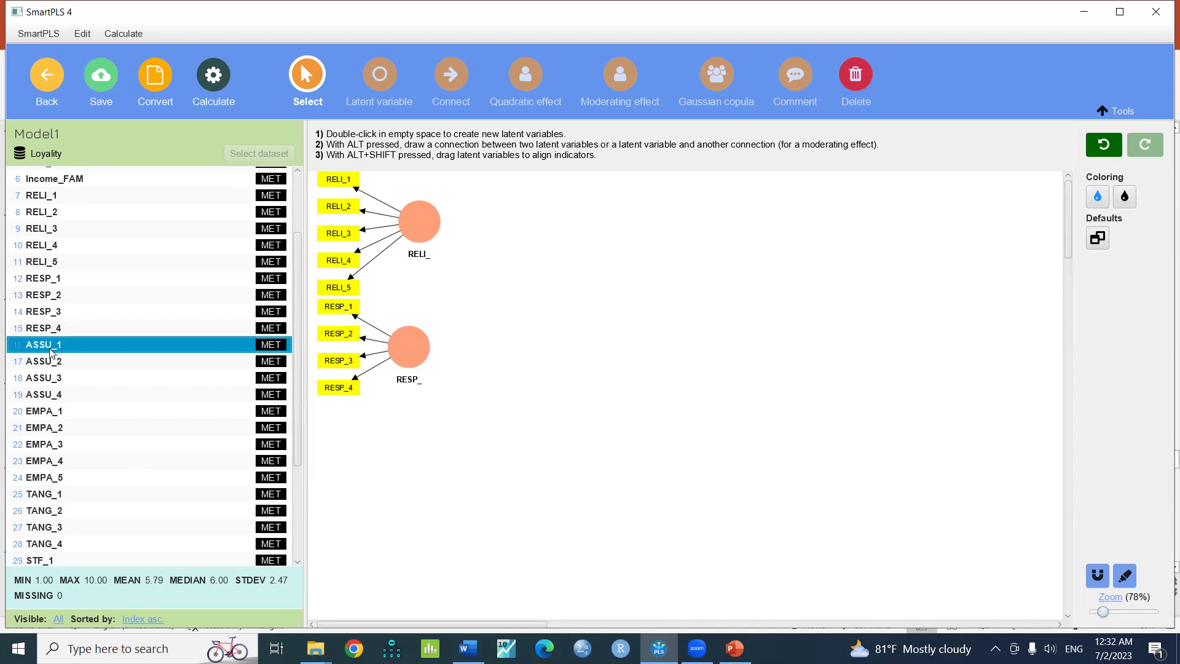
{"action": "left_click", "coordinate": [50, 400], "text": "shift"}
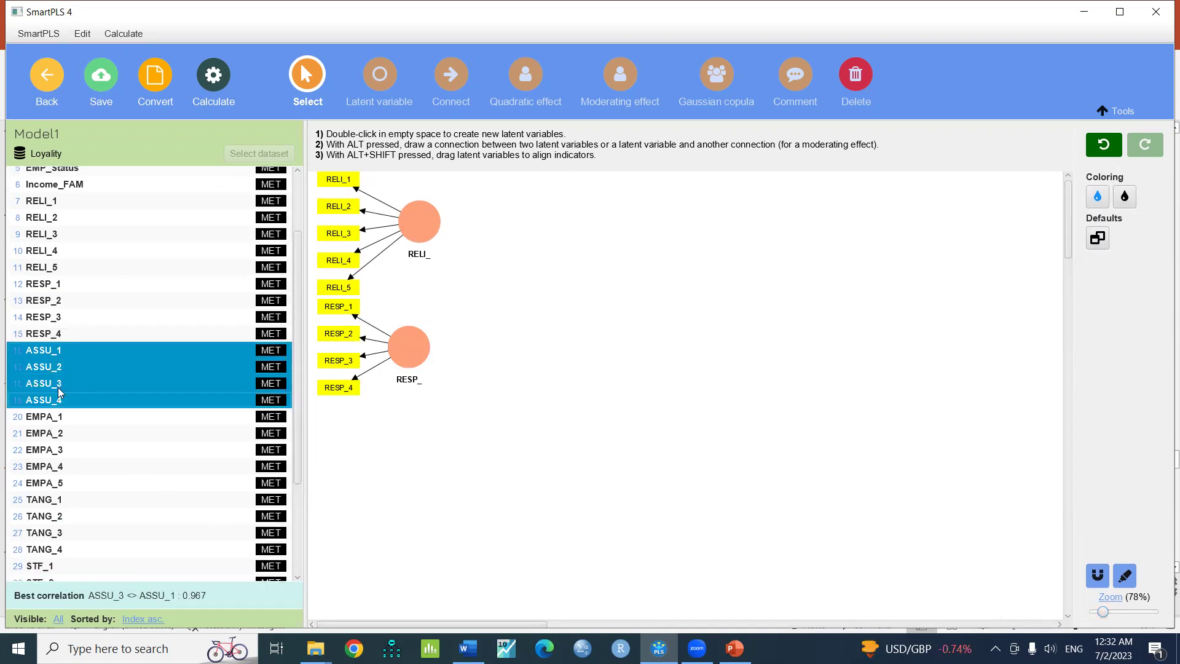
{"action": "left_click_drag", "start_coordinate": [69, 367], "coordinate": [354, 434]}
{"action": "key", "text": "Return"}
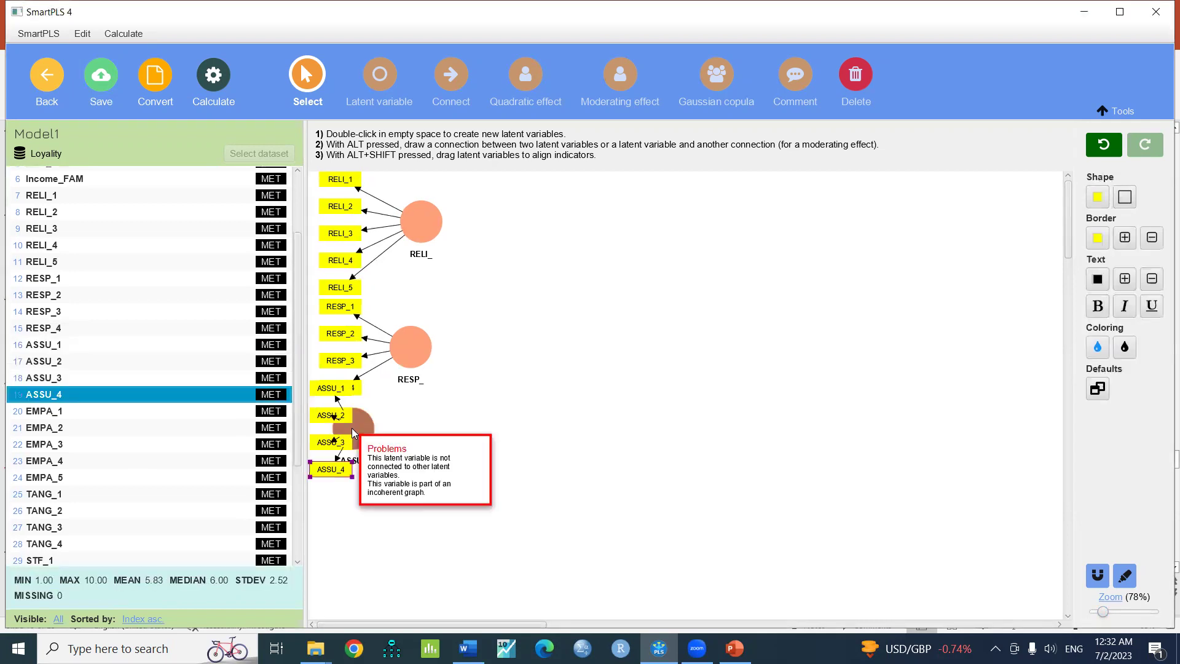
Step: Reposition the ASSU_ construct below the RESP_ group and align its indicators to its left side
{"action": "left_click_drag", "start_coordinate": [359, 425], "coordinate": [386, 452]}
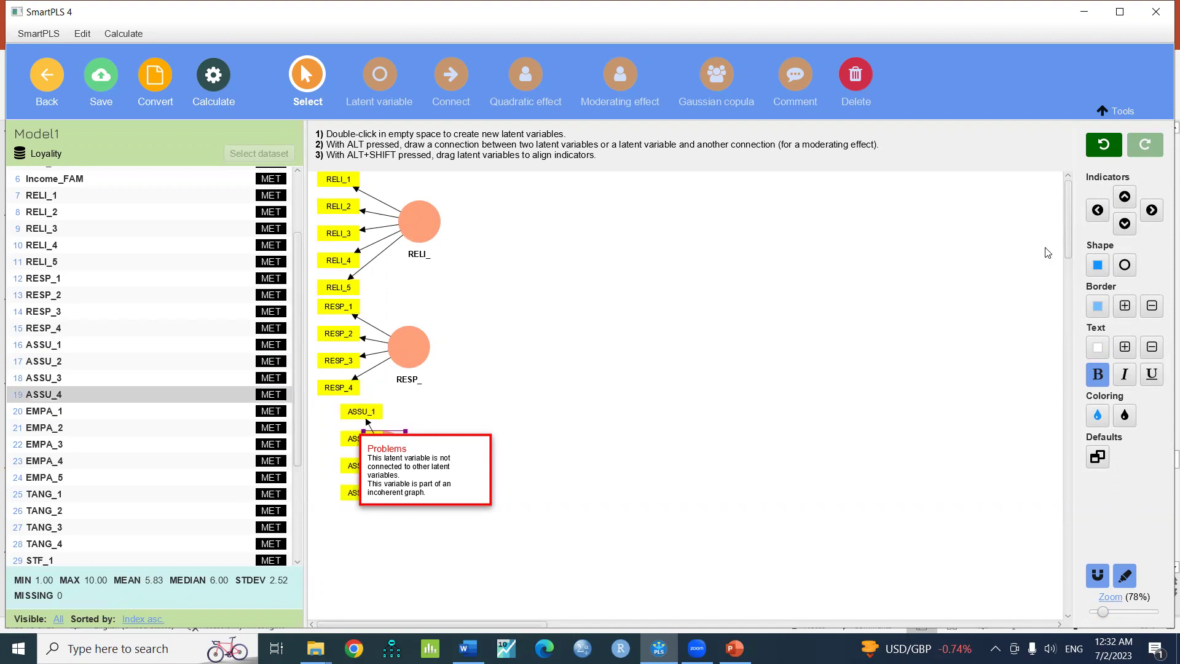
{"action": "left_click", "coordinate": [1098, 210]}
{"action": "left_click_drag", "start_coordinate": [382, 444], "coordinate": [397, 448]}
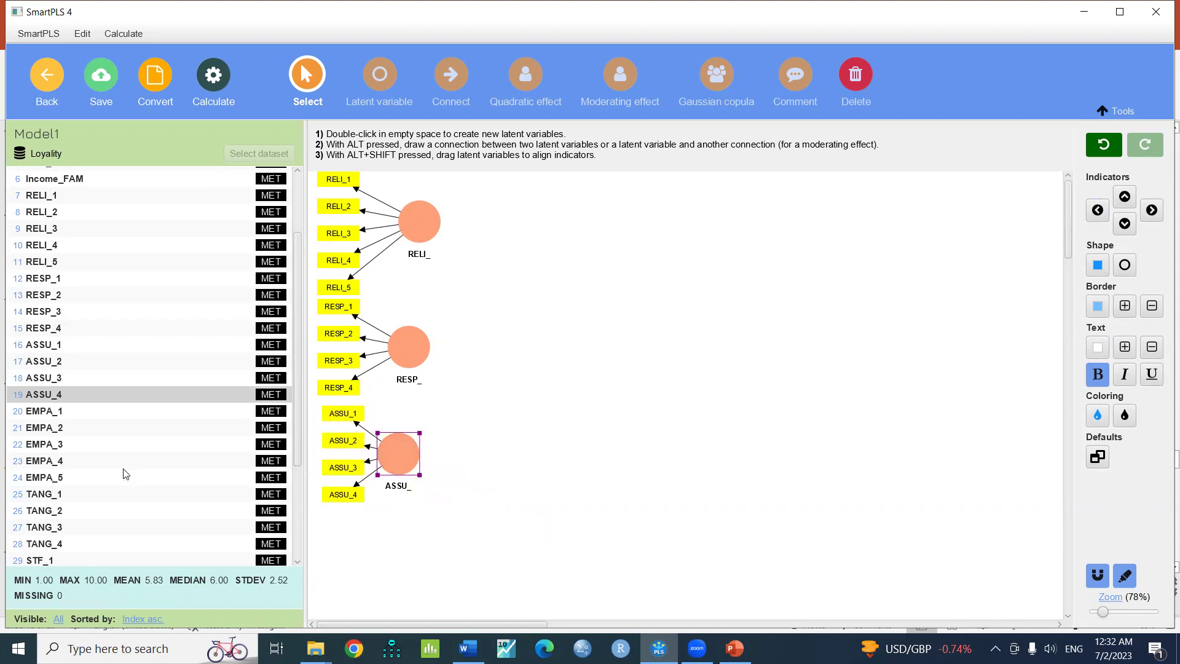
Step: Create the latent variable EMPA_ below ASSU_ from indicators EMPA_1 to EMPA_5
{"action": "left_click", "coordinate": [45, 413]}
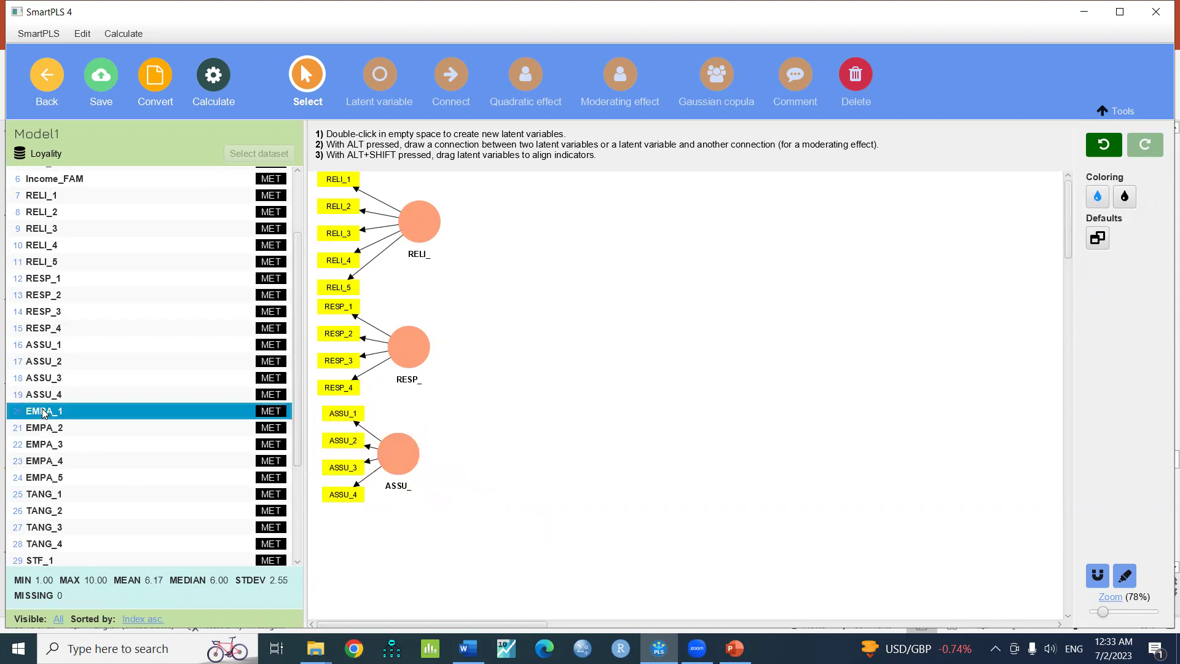
{"action": "left_click", "coordinate": [49, 474], "text": "shift"}
{"action": "left_click_drag", "start_coordinate": [76, 435], "coordinate": [357, 547]}
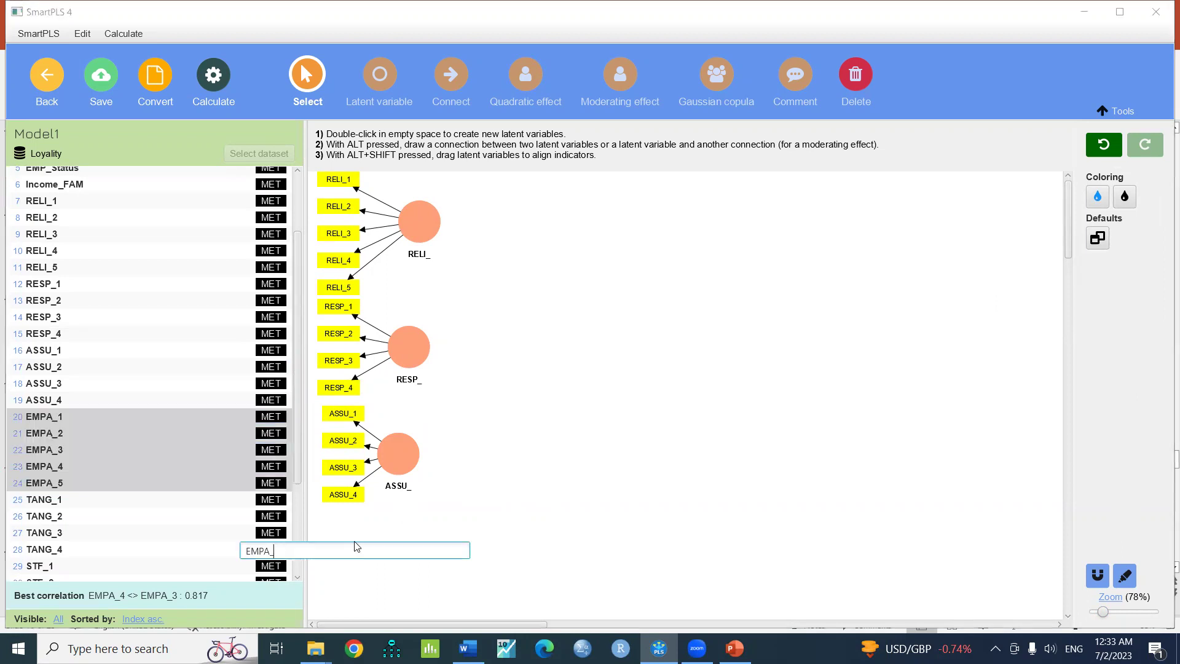
{"action": "key", "text": "Return"}
Step: Shift the EMPA_ construct down and right, clear of the ASSU_ group, and align its indicators to its left side
{"action": "left_click_drag", "start_coordinate": [355, 550], "coordinate": [366, 577]}
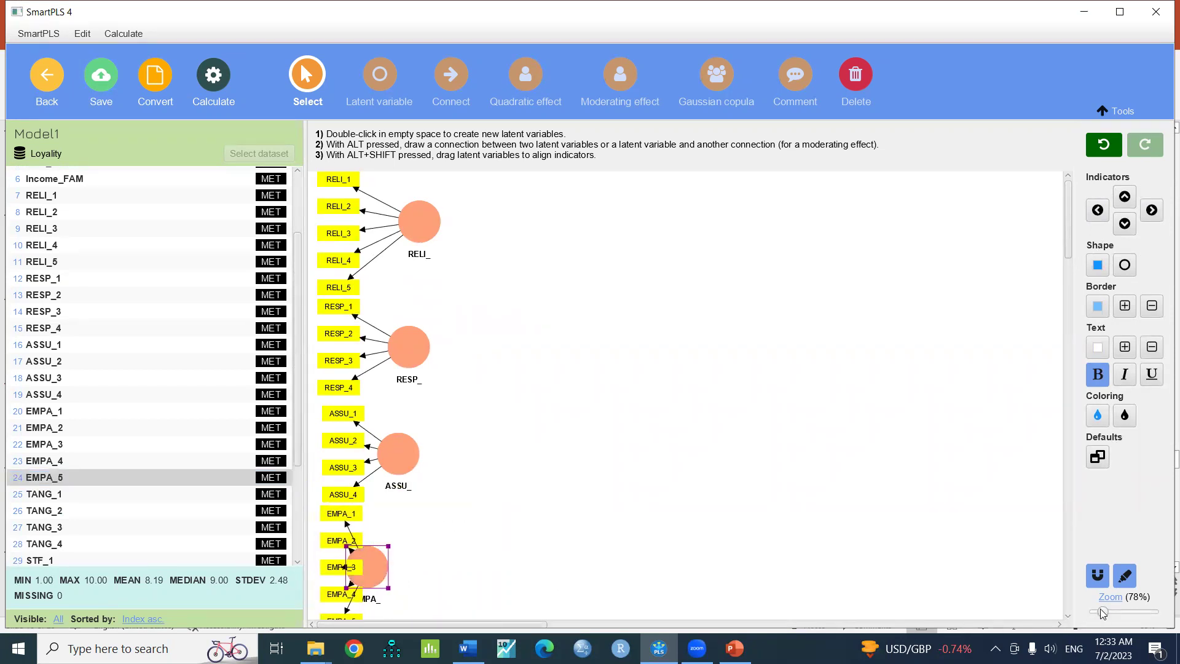
{"action": "left_click_drag", "start_coordinate": [1102, 612], "coordinate": [1101, 614]}
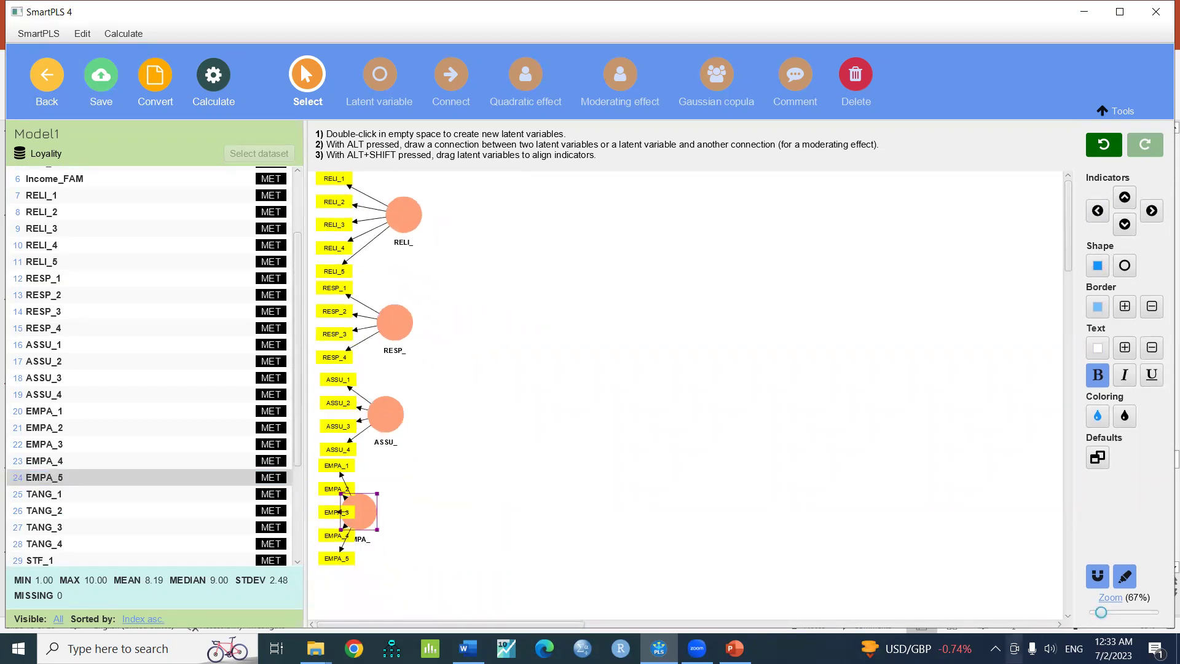
{"action": "left_click", "coordinate": [1098, 211]}
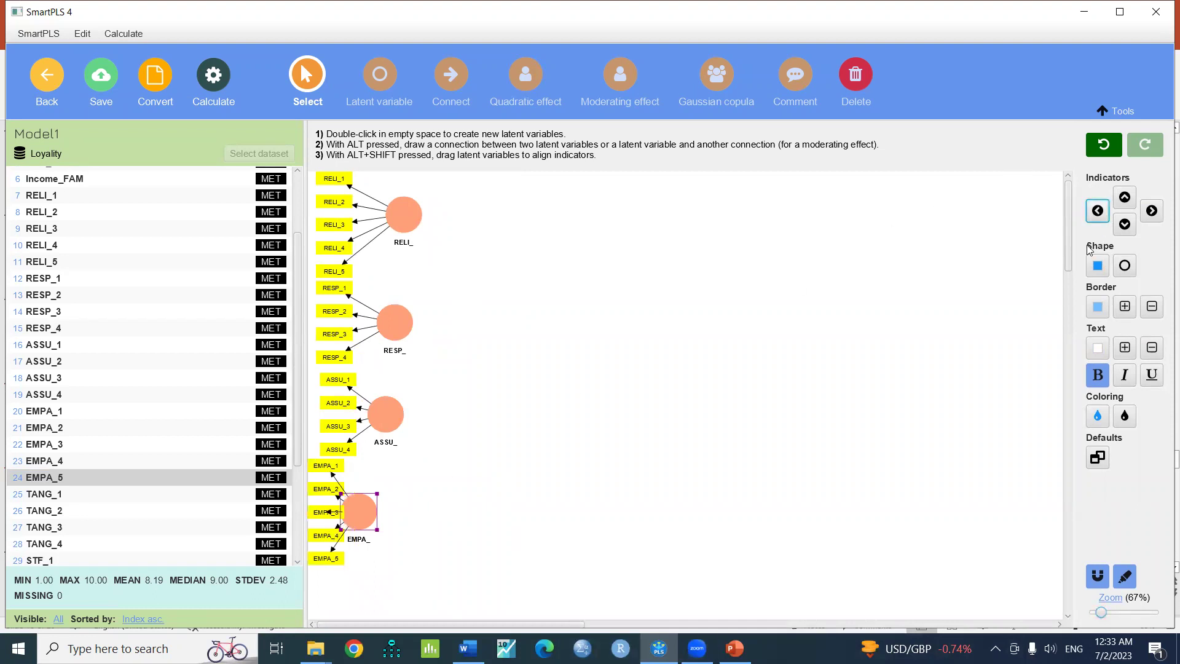
{"action": "left_click_drag", "start_coordinate": [365, 514], "coordinate": [380, 519]}
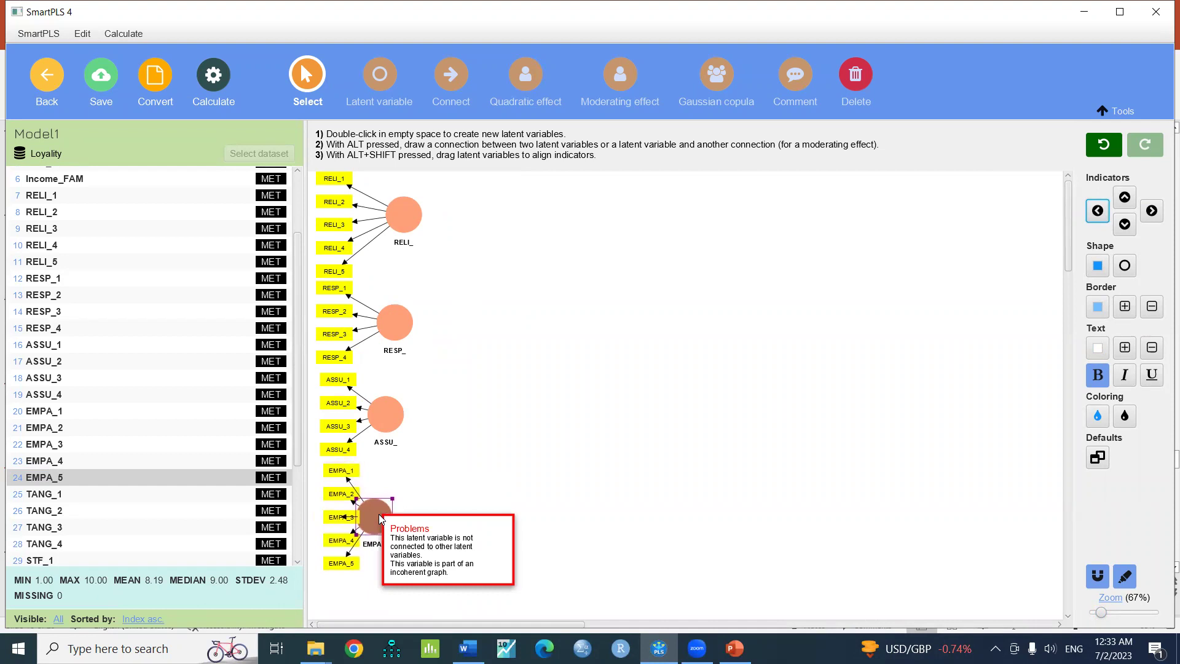
{"action": "left_click", "coordinate": [1098, 211]}
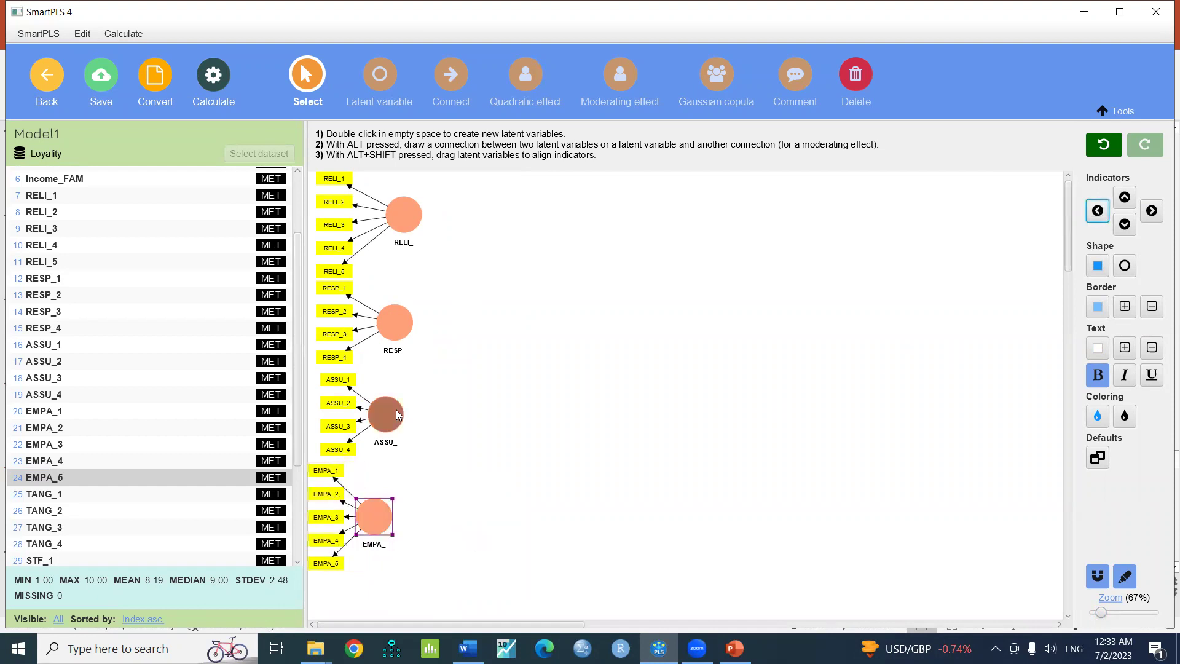
Step: Realign the ASSU_ indicators to its left side and nudge the EMPA_ and ASSU_ constructs slightly to the right
{"action": "left_click", "coordinate": [396, 415]}
{"action": "left_click", "coordinate": [1097, 211]}
{"action": "left_click", "coordinate": [376, 520]}
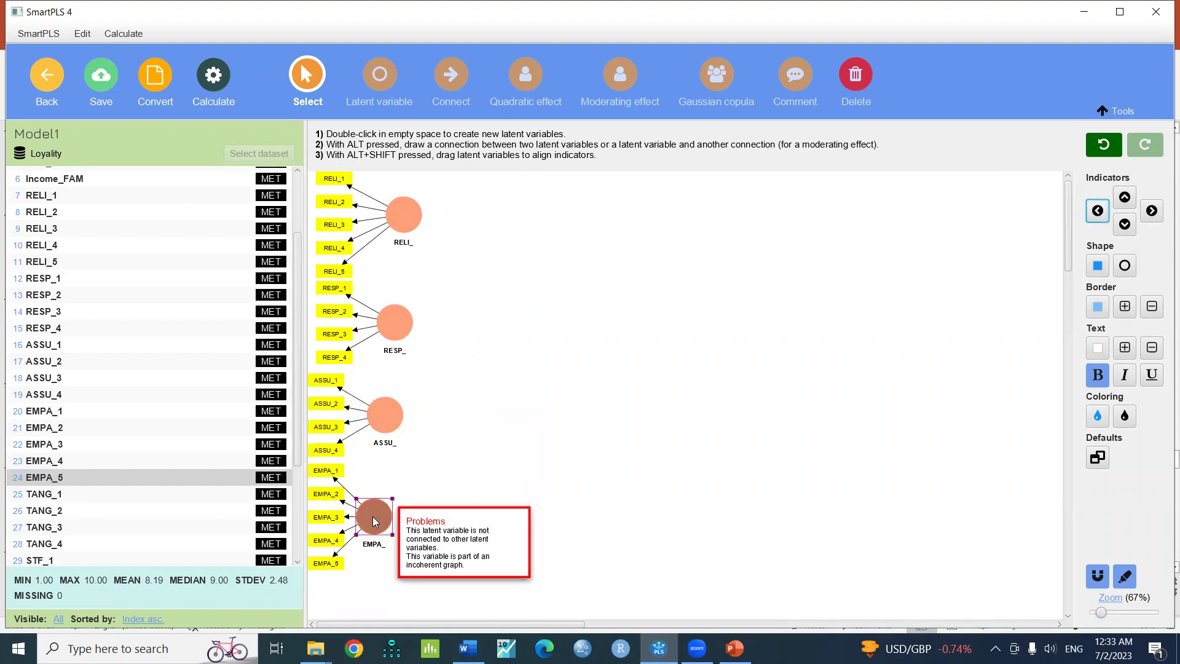
{"action": "left_click_drag", "start_coordinate": [376, 521], "coordinate": [379, 521]}
{"action": "left_click", "coordinate": [389, 422]}
{"action": "left_click_drag", "start_coordinate": [389, 422], "coordinate": [399, 423]}
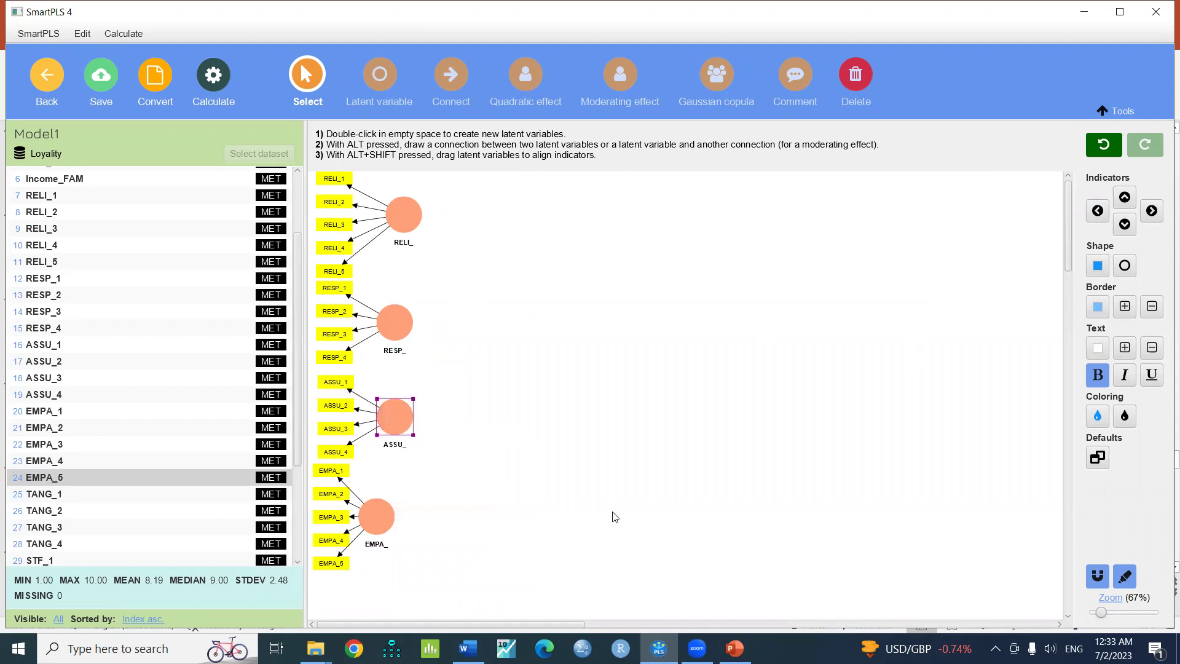
Step: Create the latent variable TANG_ from indicators TANG_1 to TANG_4, left-align its indicators and place it below EMPA_
{"action": "left_click_drag", "start_coordinate": [1104, 616], "coordinate": [1104, 616]}
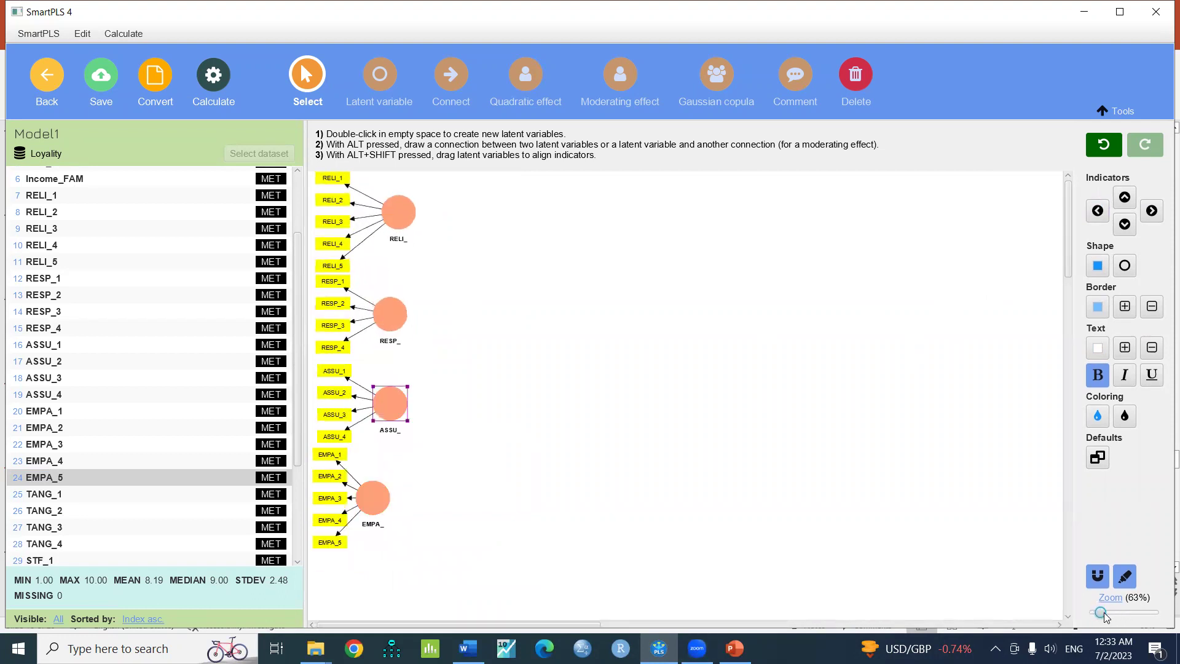
{"action": "left_click", "coordinate": [35, 503]}
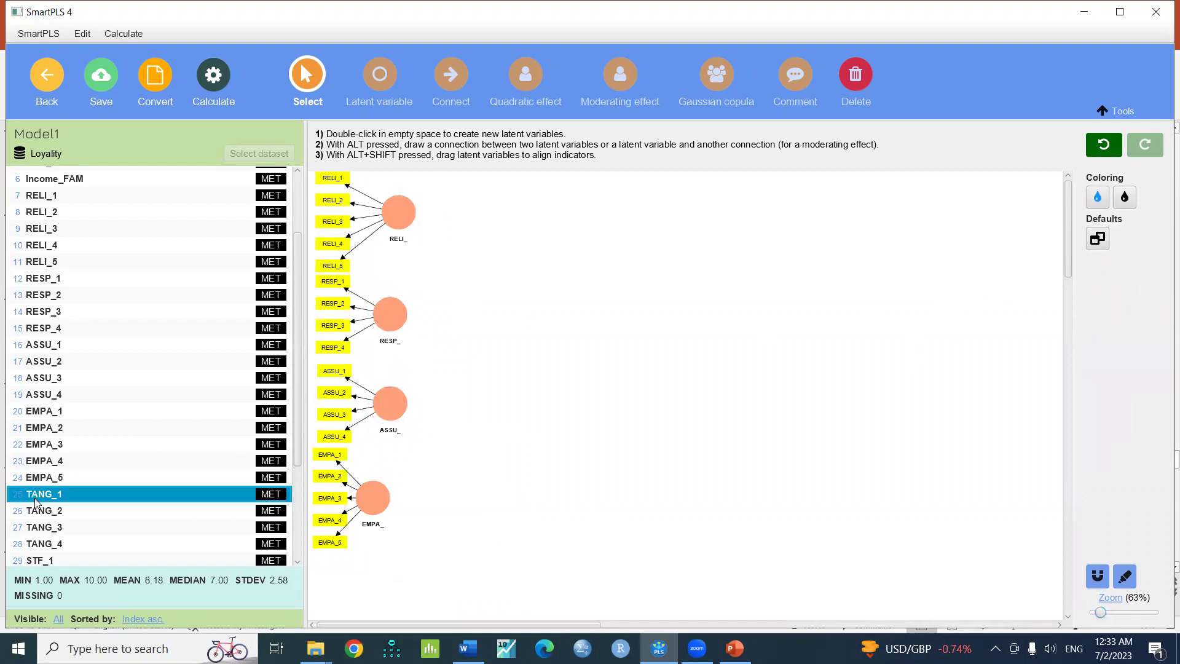
{"action": "left_click", "coordinate": [53, 545], "text": "shift"}
{"action": "left_click_drag", "start_coordinate": [69, 511], "coordinate": [418, 549]}
{"action": "key", "text": "Return"}
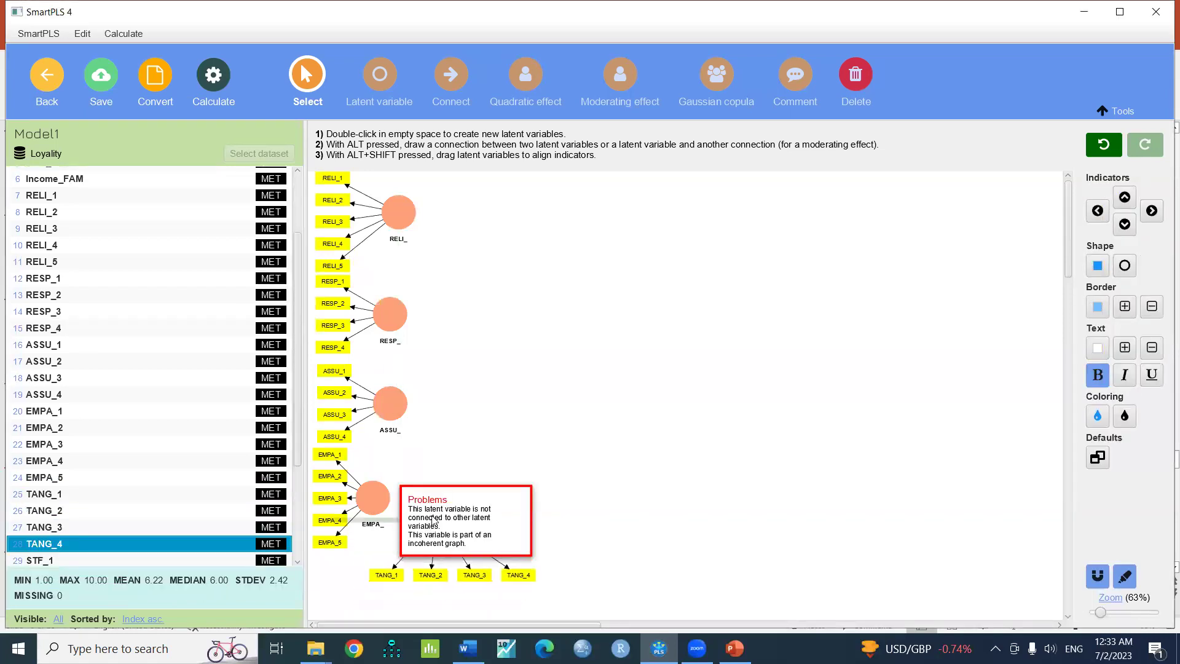
{"action": "left_click", "coordinate": [1097, 211]}
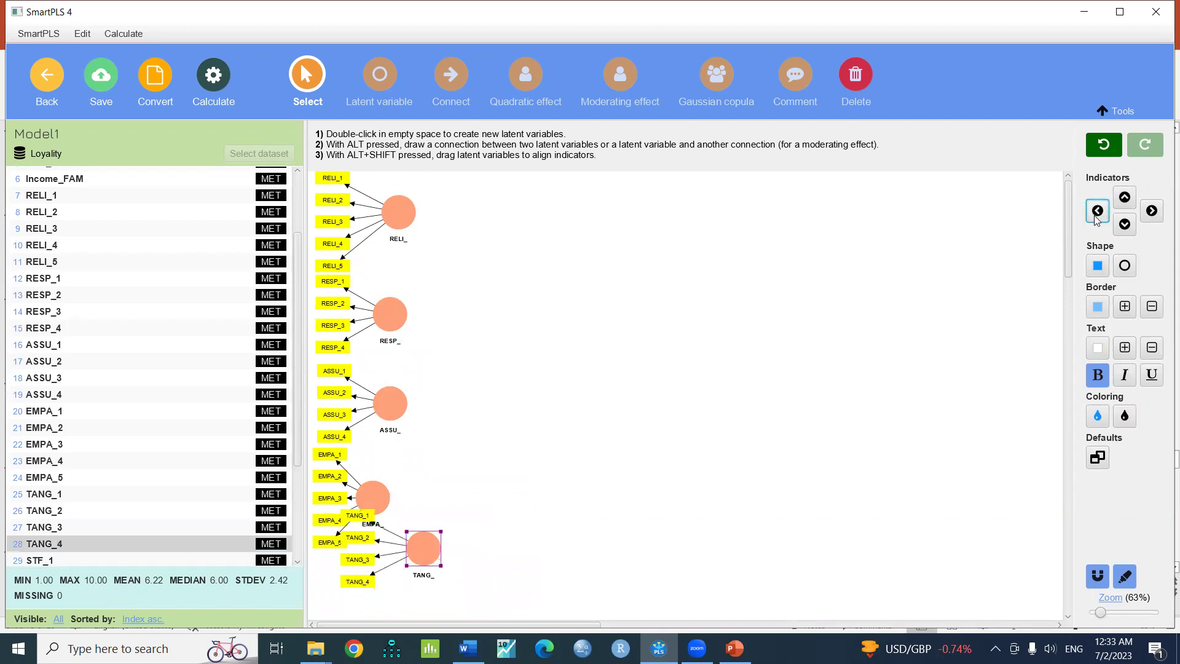
{"action": "left_click_drag", "start_coordinate": [429, 539], "coordinate": [395, 592]}
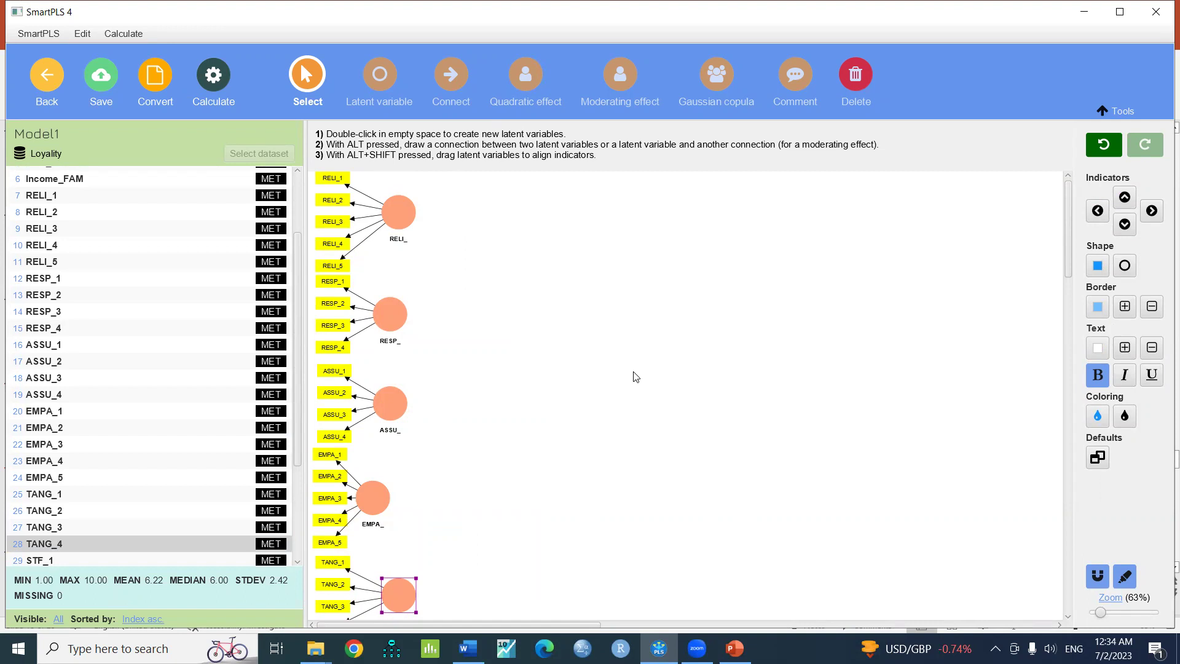
Step: Add an empty latent variable to the right of the RESP_ construct and caption it Service Quality
{"action": "left_click", "coordinate": [377, 79]}
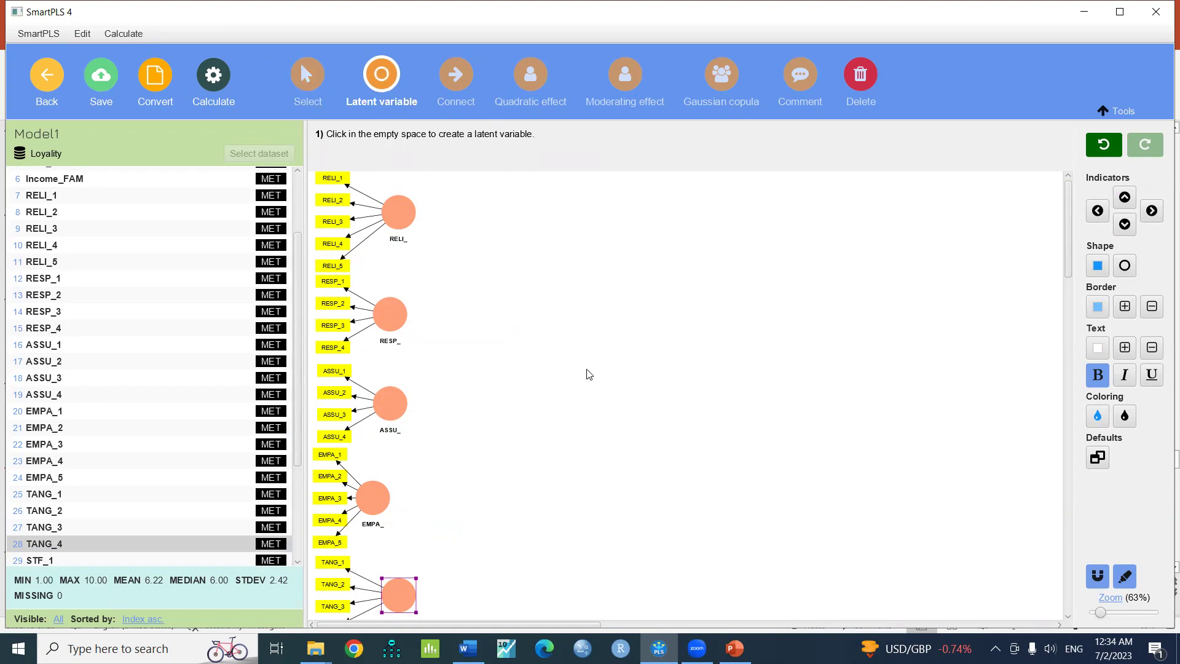
{"action": "left_click", "coordinate": [563, 331]}
{"action": "type", "text": "Alpha"}
{"action": "key", "text": "Return"}
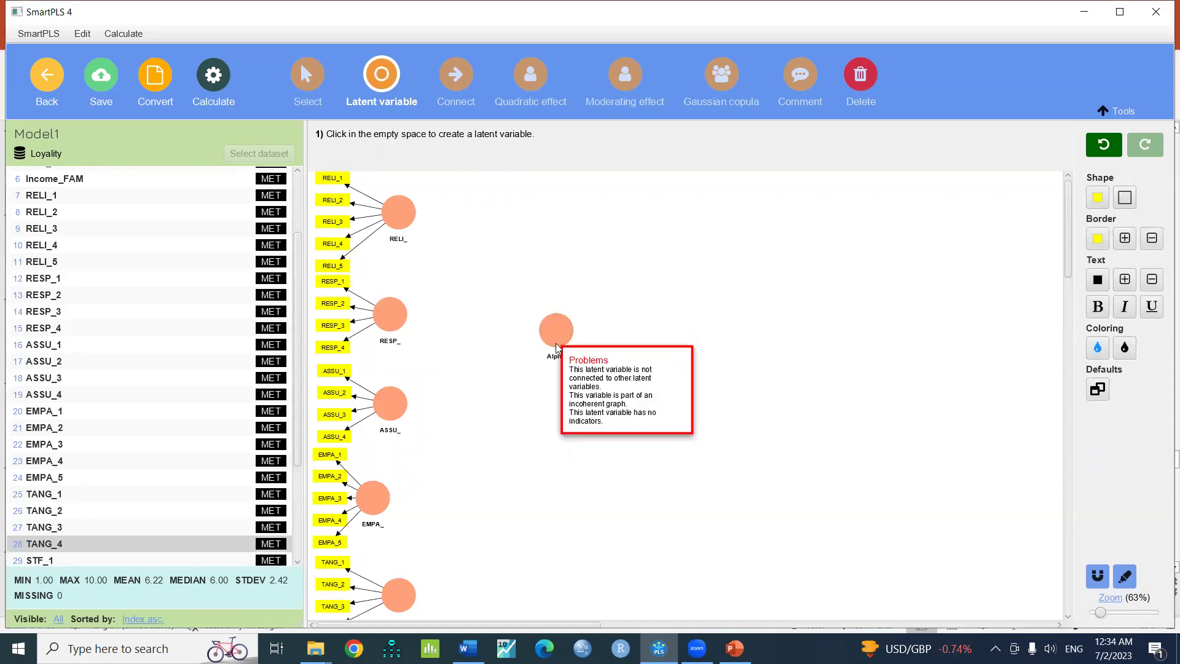
{"action": "double_click", "coordinate": [553, 333]}
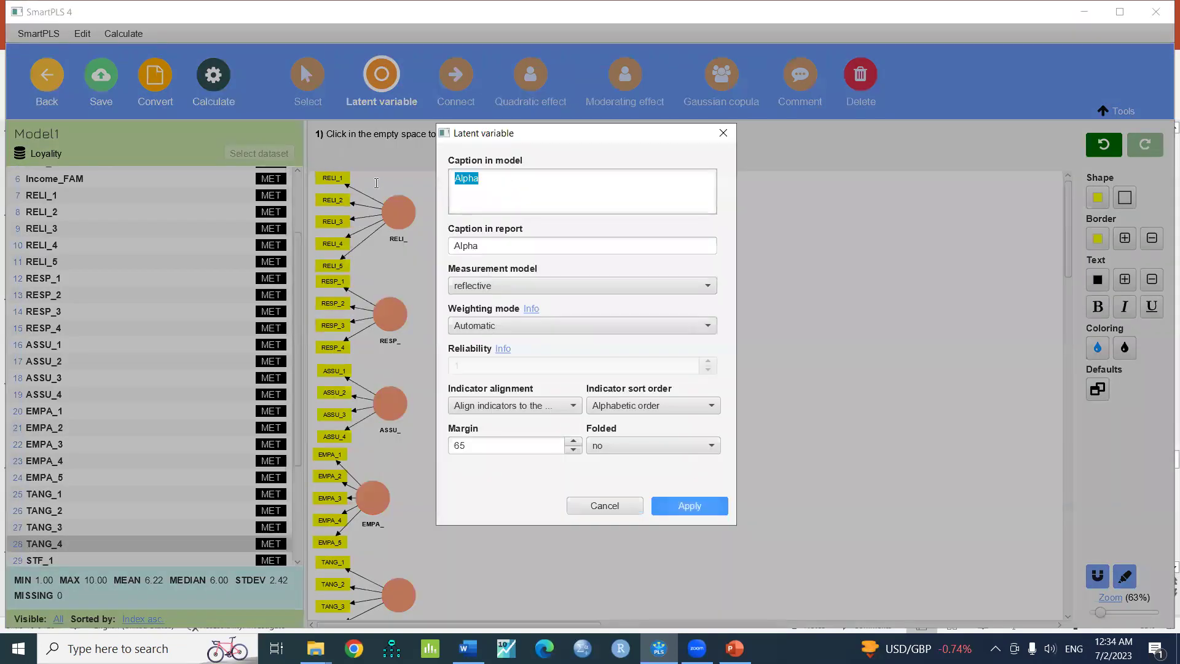
{"action": "type", "text": "Service Qual"}
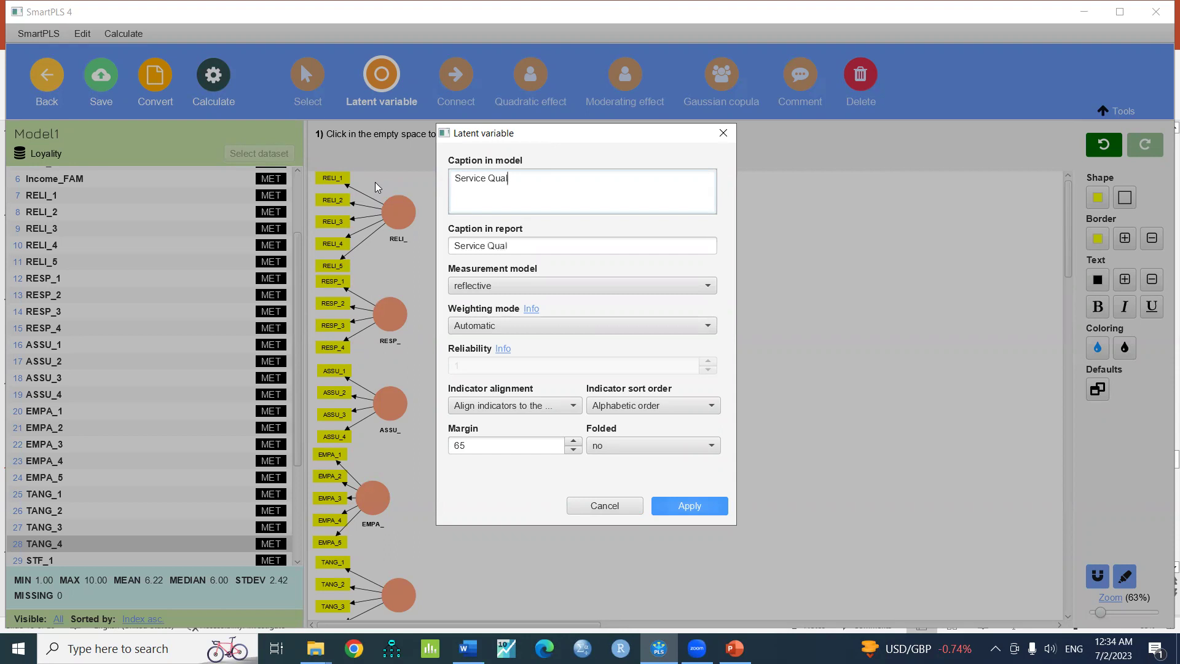
{"action": "type", "text": "ity"}
{"action": "left_click", "coordinate": [685, 518]}
{"action": "left_click", "coordinate": [741, 418]}
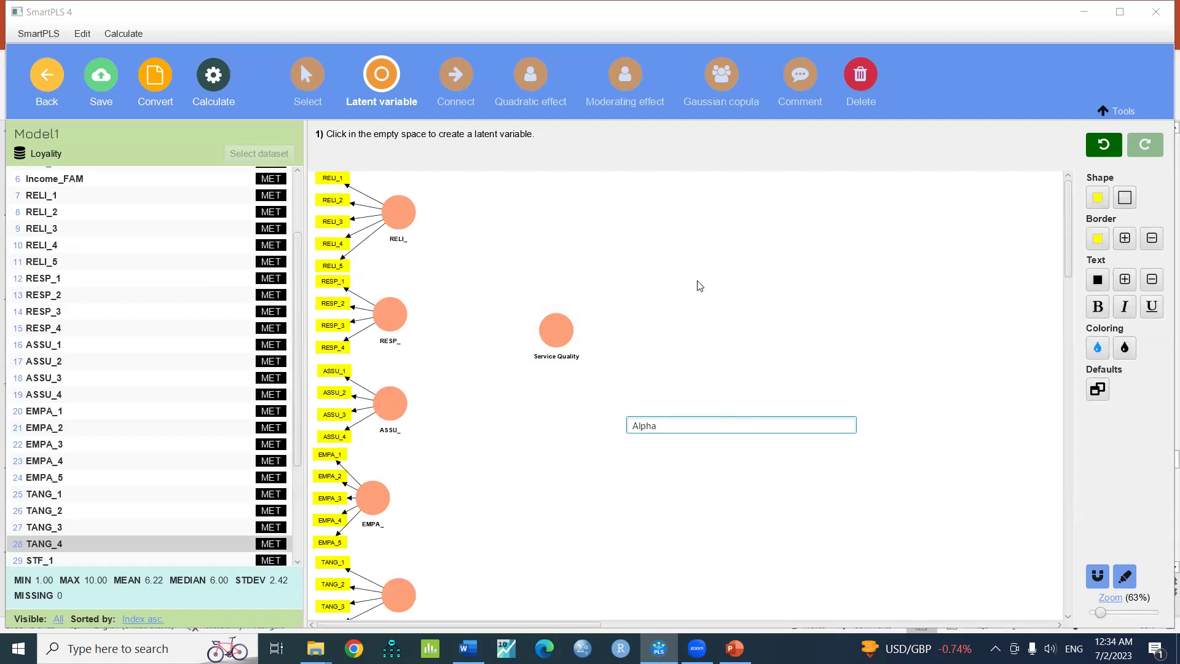
{"action": "key", "text": "Return"}
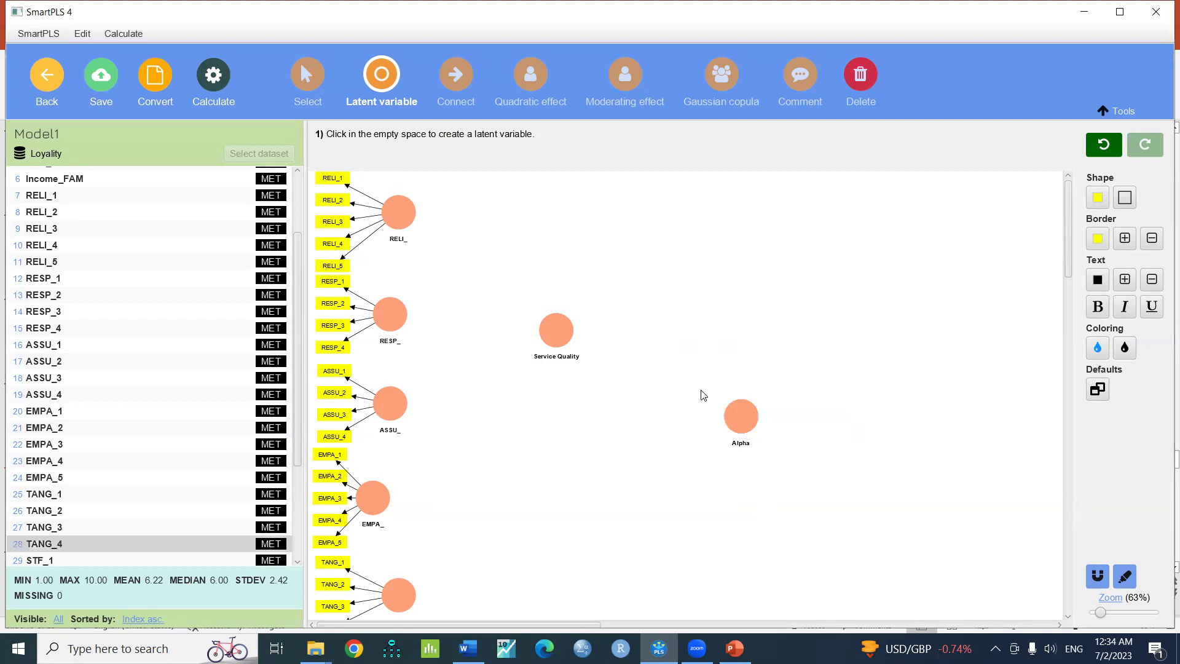
{"action": "left_click", "coordinate": [843, 102]}
{"action": "left_click", "coordinate": [742, 416]}
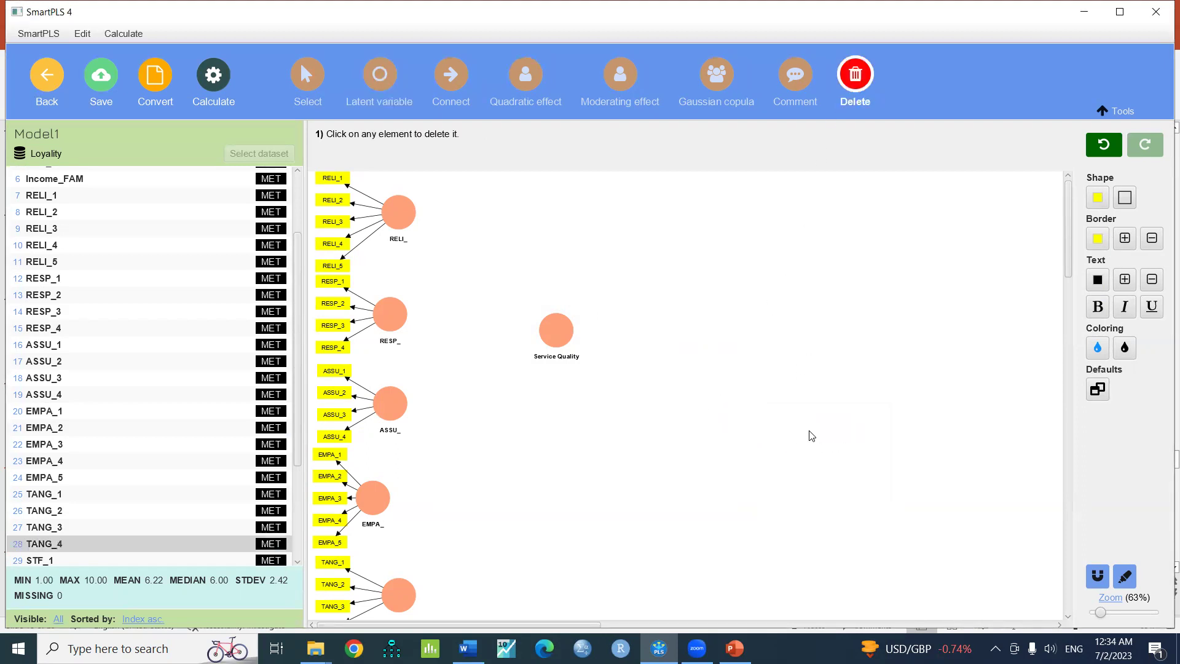
{"action": "left_click", "coordinate": [311, 100]}
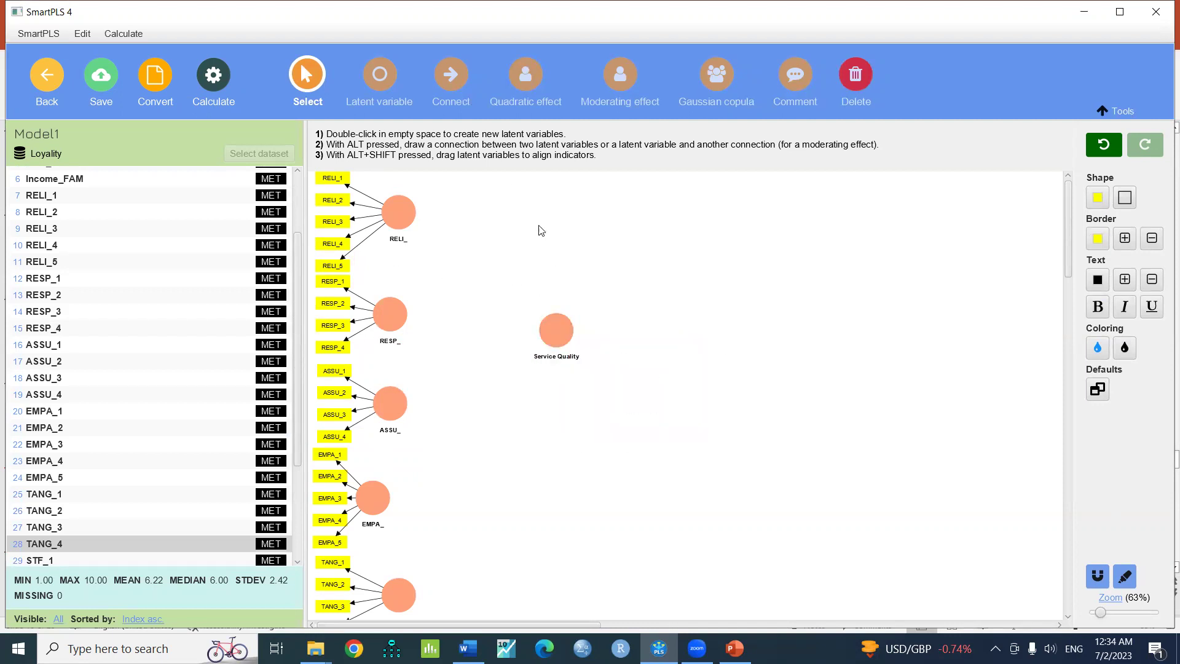
Step: Connect Service Quality with paths to RELI_, RESP_, ASSU_, EMPA_ and TANG_
{"action": "left_click", "coordinate": [450, 74]}
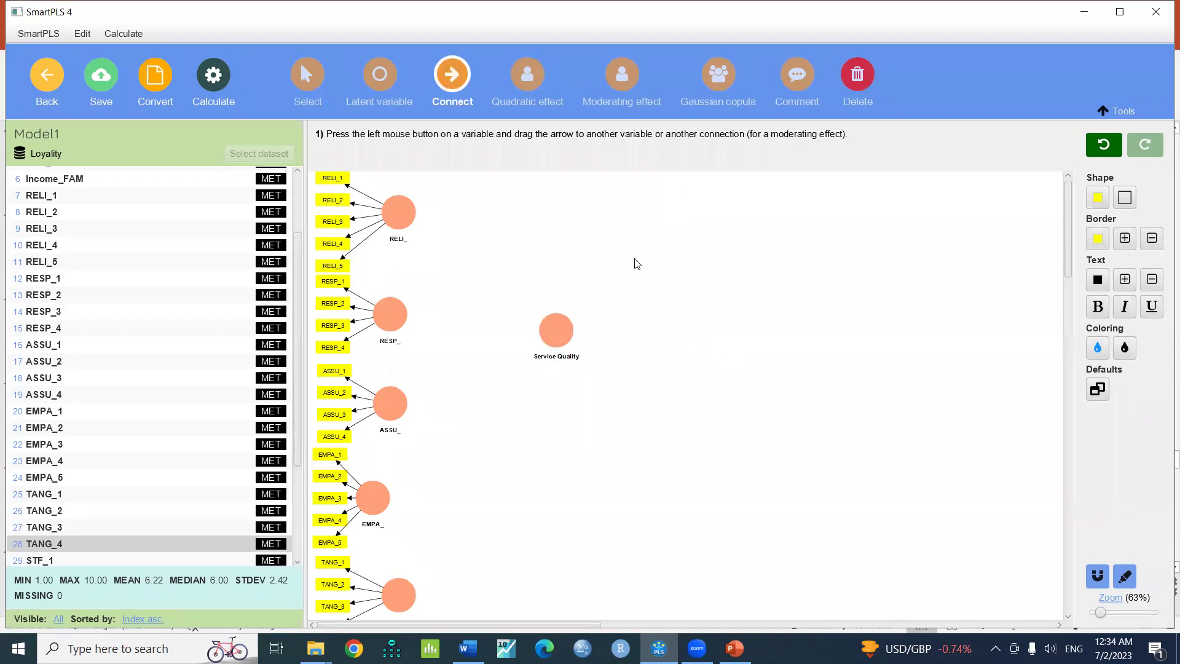
{"action": "left_click_drag", "start_coordinate": [548, 325], "coordinate": [405, 225]}
{"action": "left_click_drag", "start_coordinate": [546, 332], "coordinate": [394, 315]}
{"action": "left_click_drag", "start_coordinate": [553, 330], "coordinate": [387, 399]}
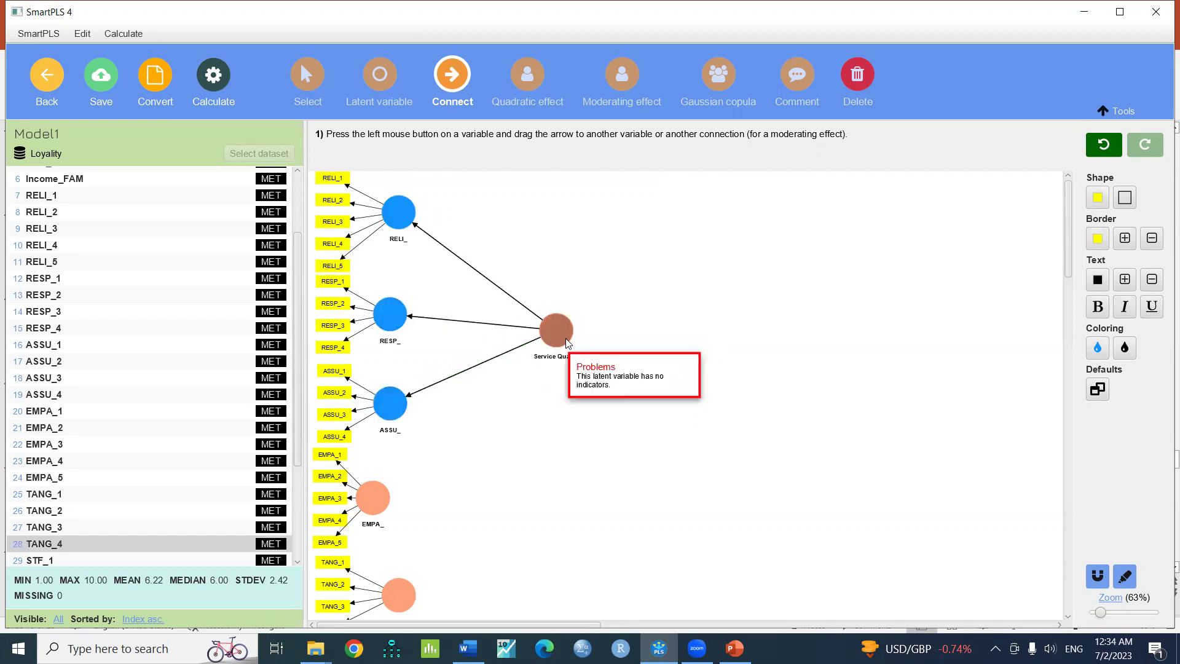
{"action": "left_click_drag", "start_coordinate": [548, 356], "coordinate": [373, 493]}
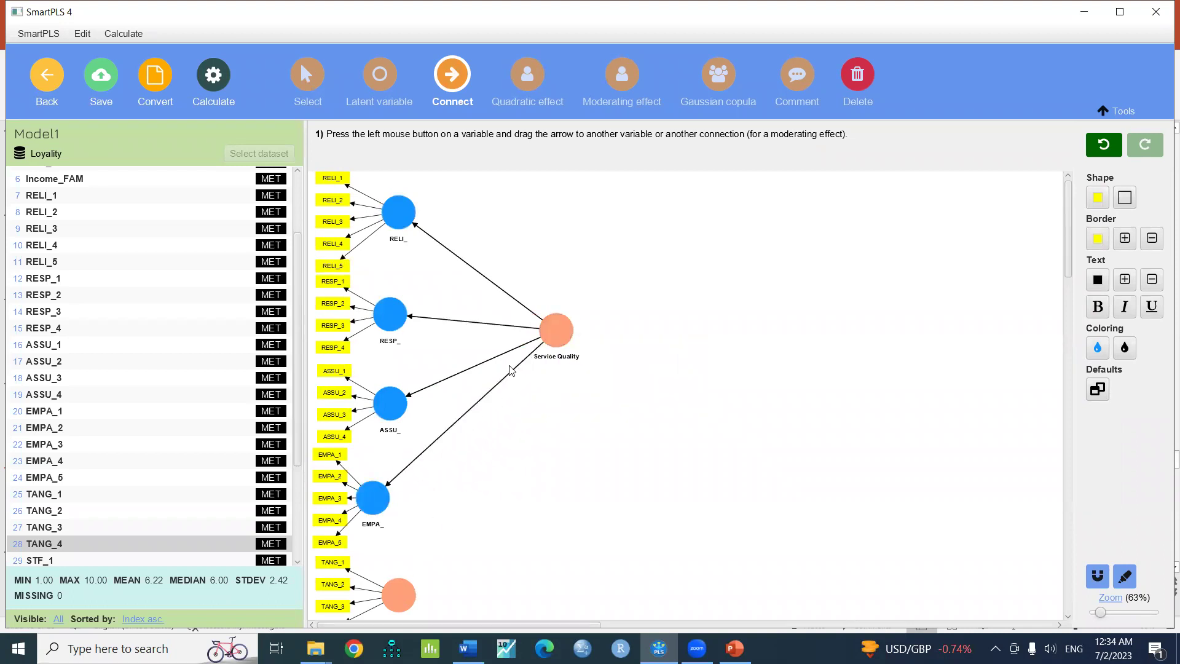
{"action": "left_click_drag", "start_coordinate": [552, 332], "coordinate": [399, 591]}
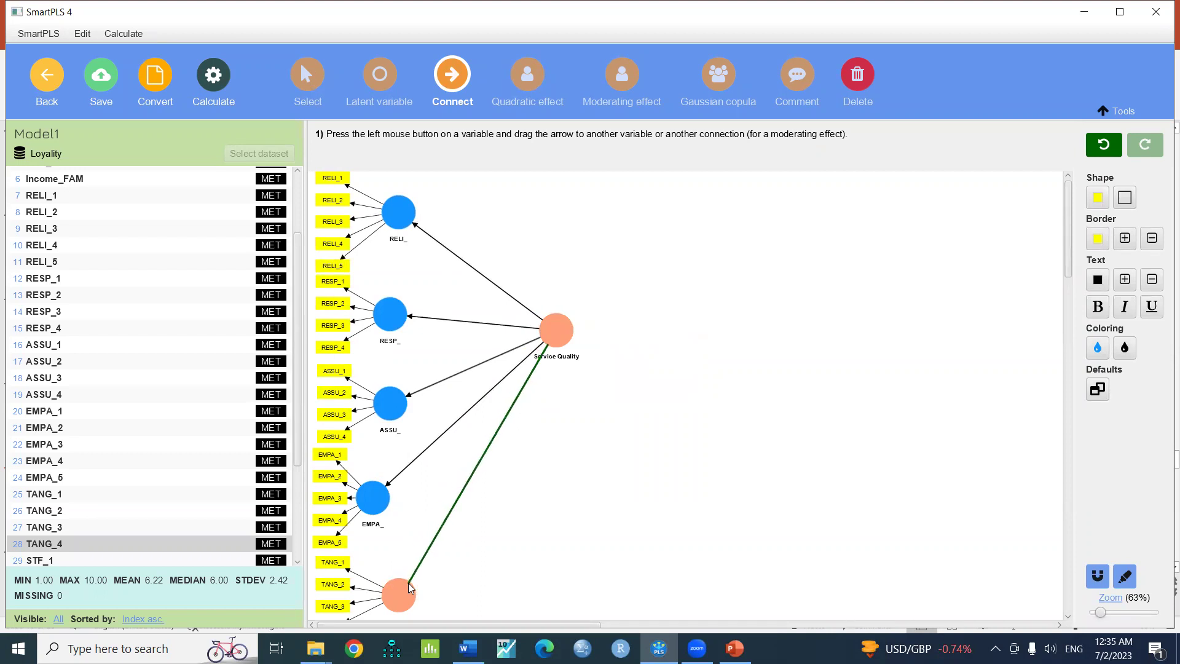
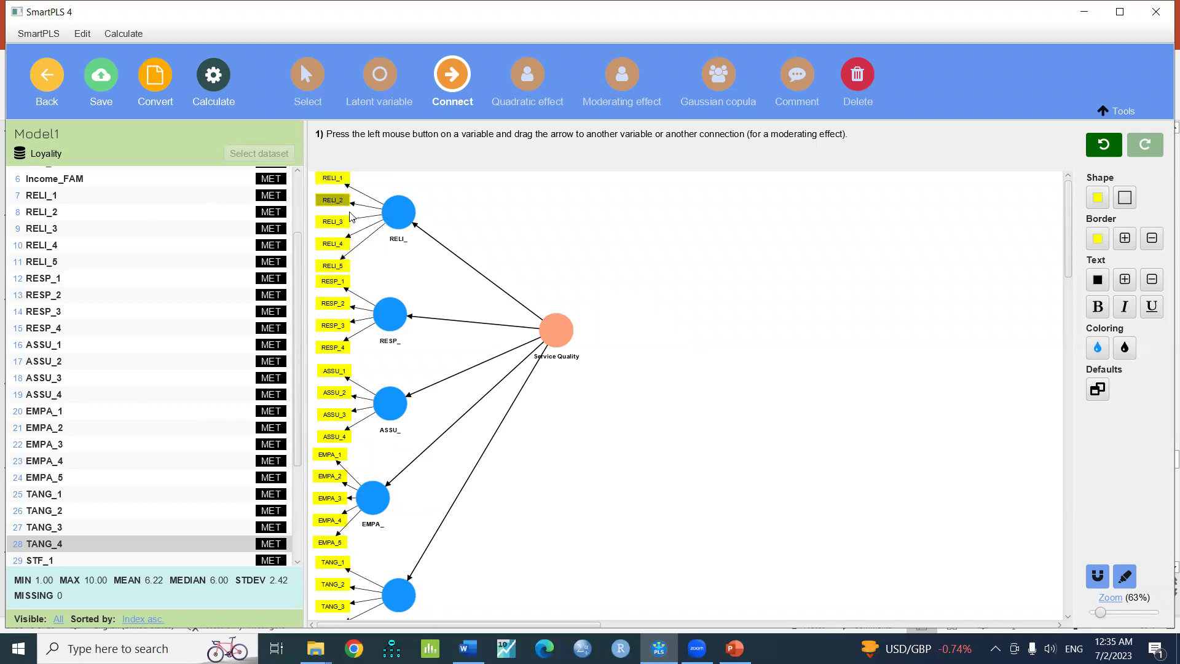
Step: Assign all indicators from RELI_1 through TANG_4 to the Service Quality construct
{"action": "left_click", "coordinate": [566, 336]}
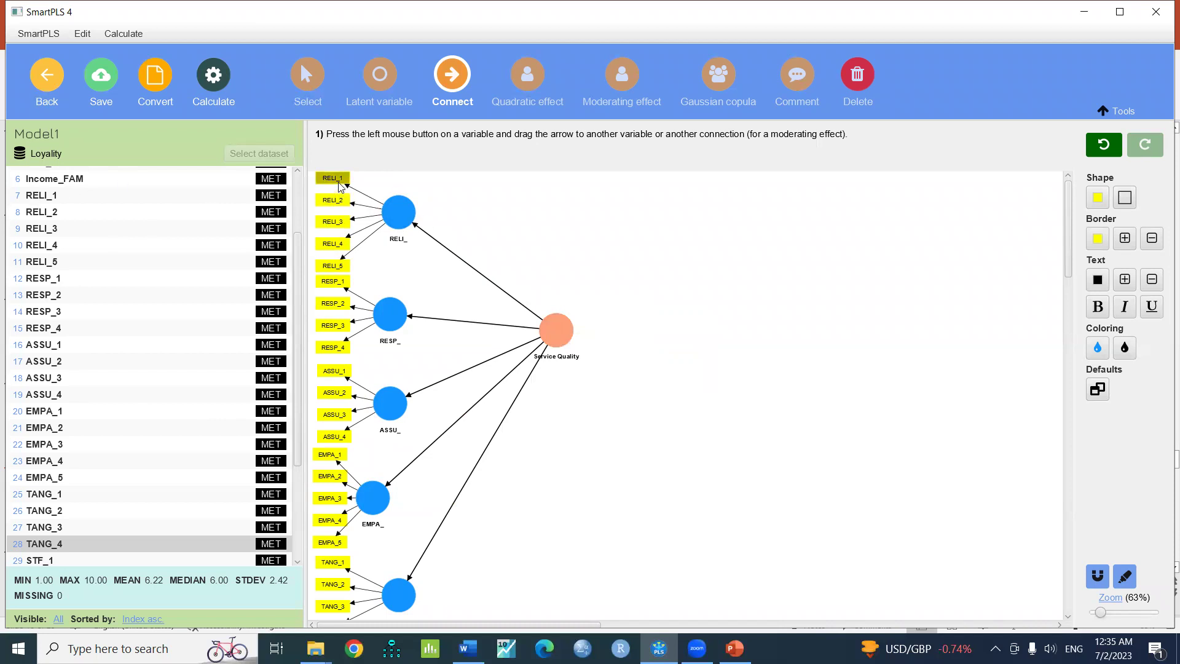
{"action": "left_click", "coordinate": [33, 198]}
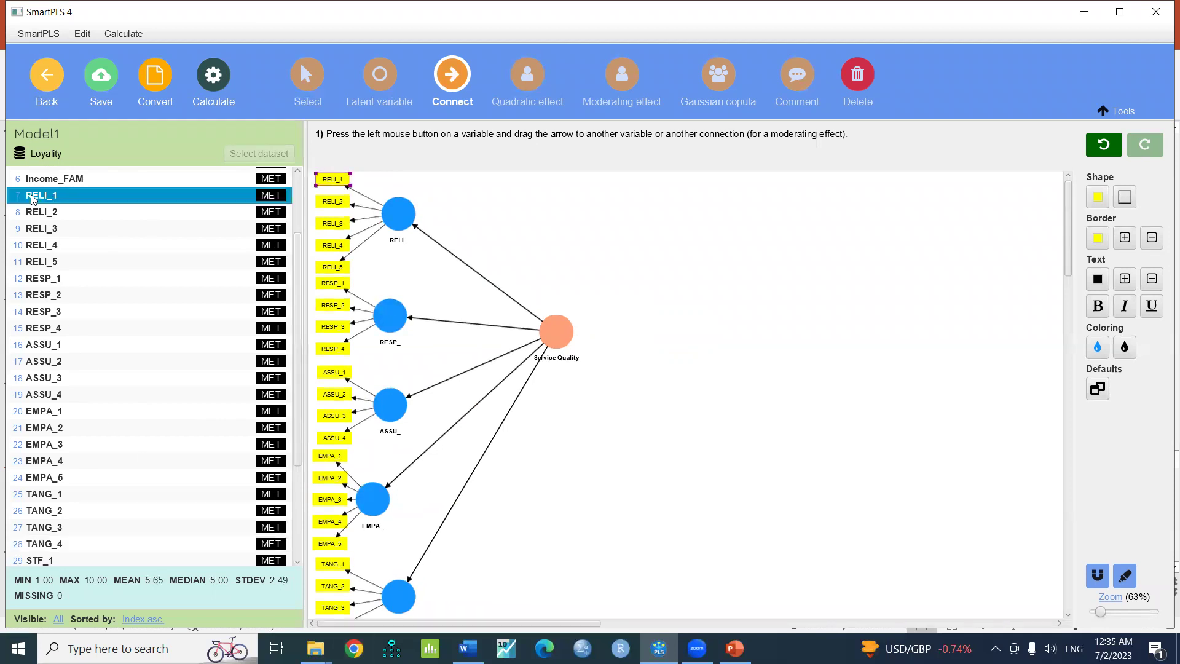
{"action": "left_click", "coordinate": [51, 545], "text": "shift"}
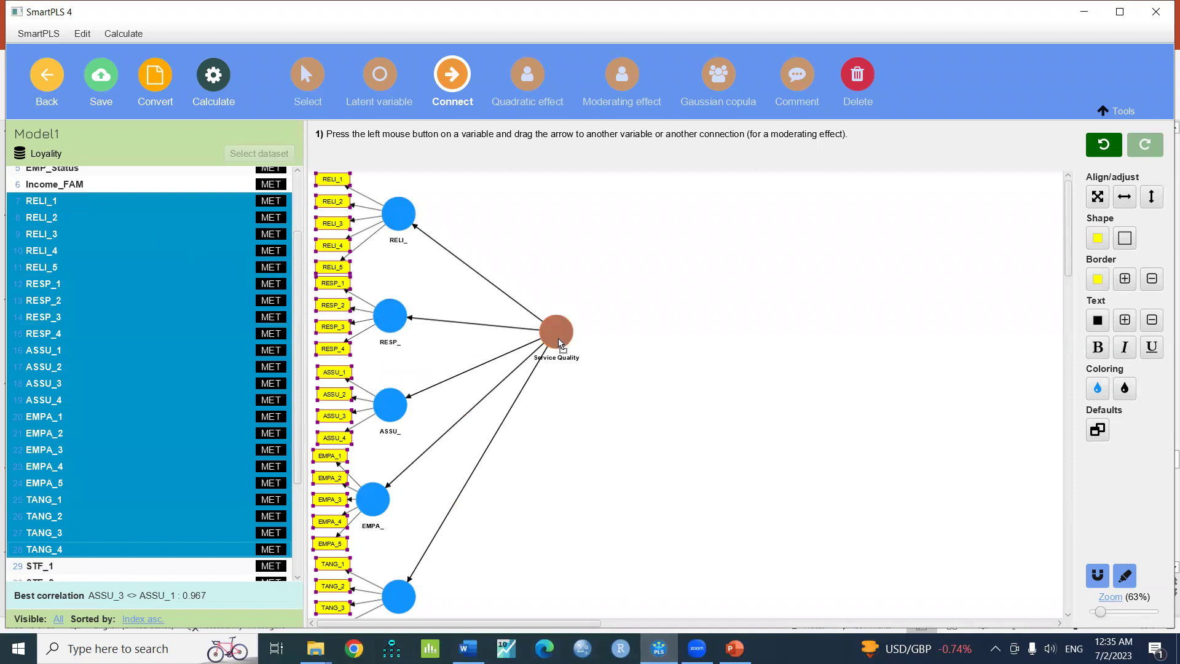
{"action": "left_click_drag", "start_coordinate": [559, 343], "coordinate": [558, 342]}
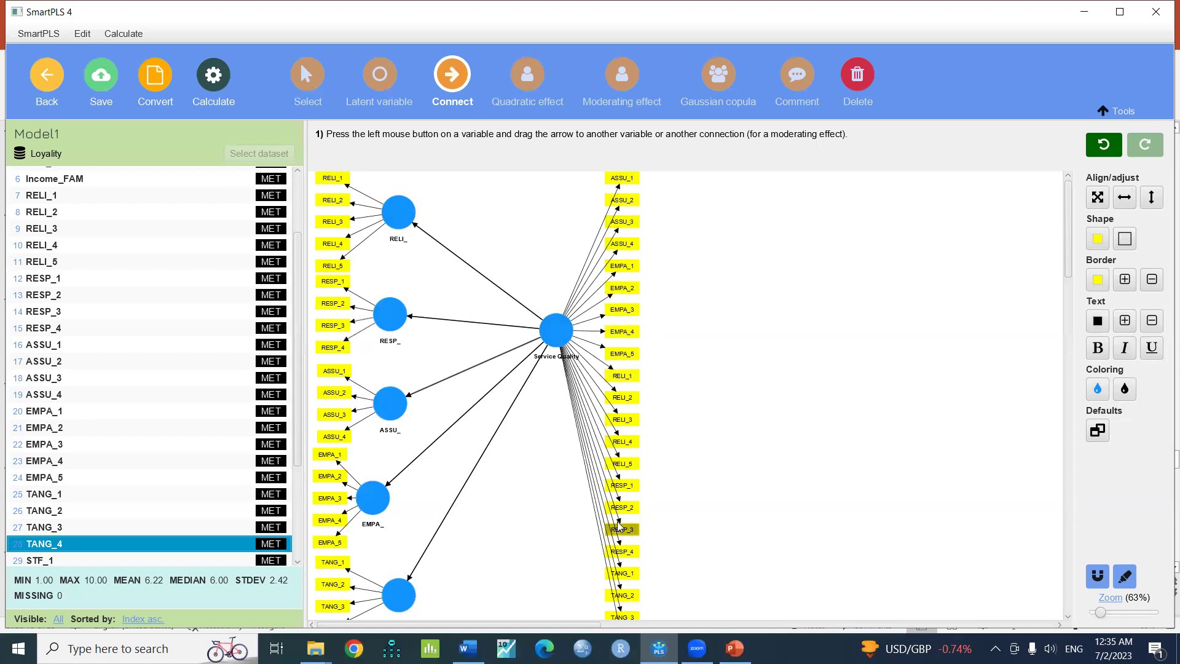
Step: Hide the indicators of the Service Quality construct
{"action": "right_click", "coordinate": [561, 337]}
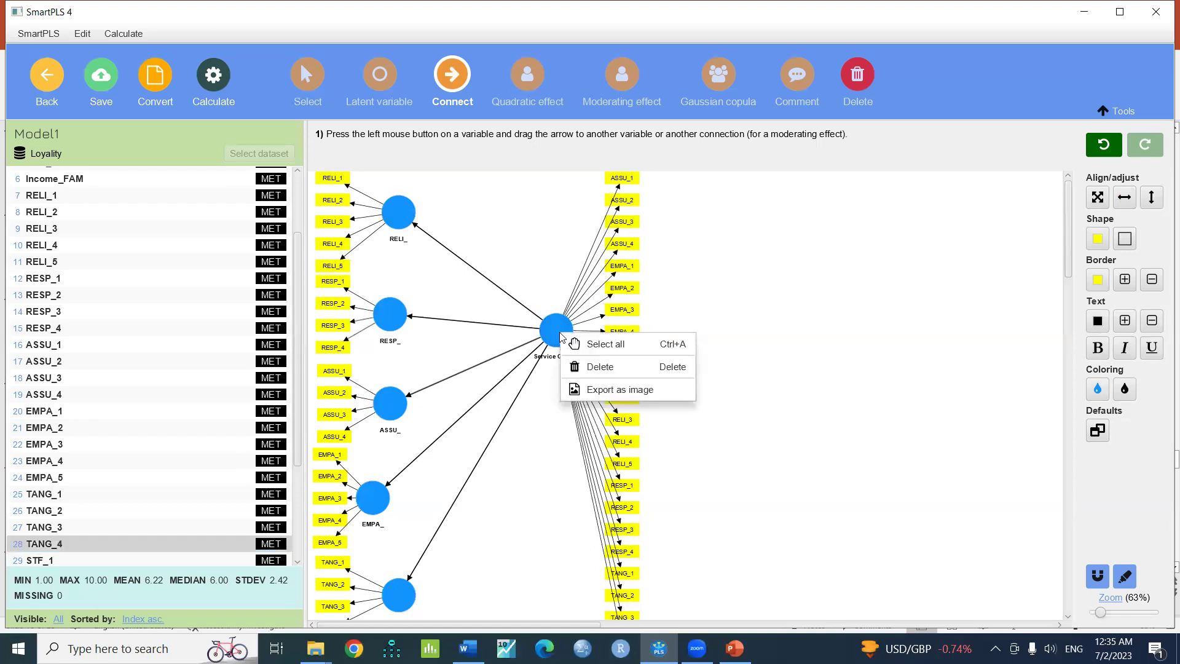
{"action": "left_click", "coordinate": [550, 332]}
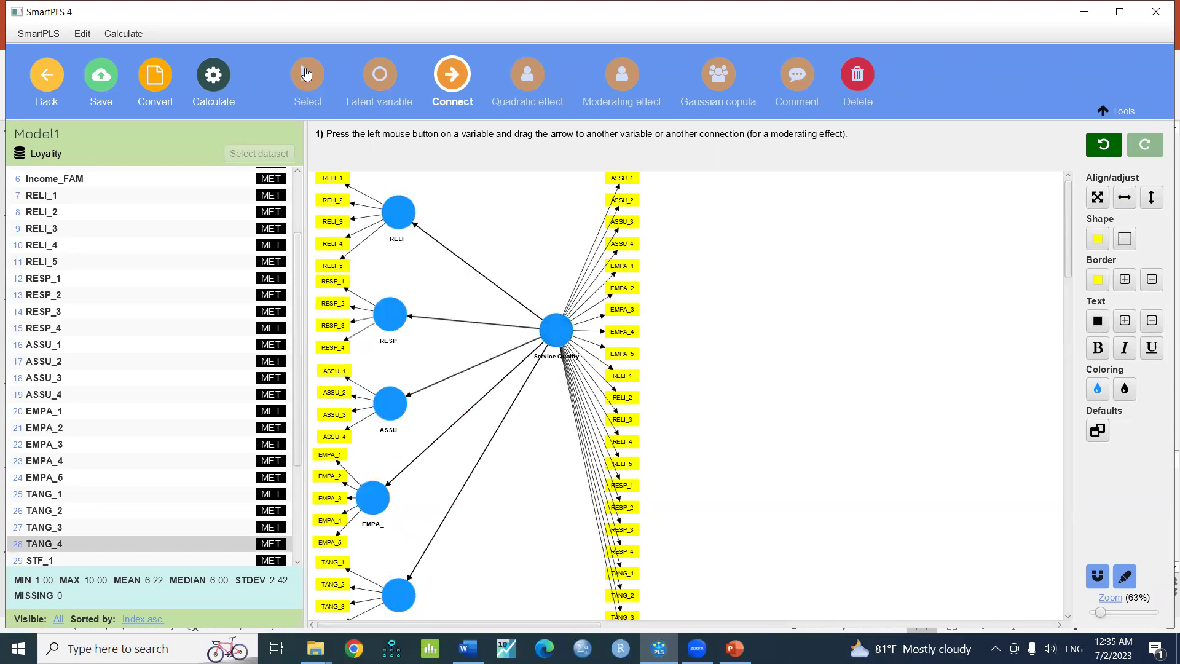
{"action": "left_click", "coordinate": [306, 73]}
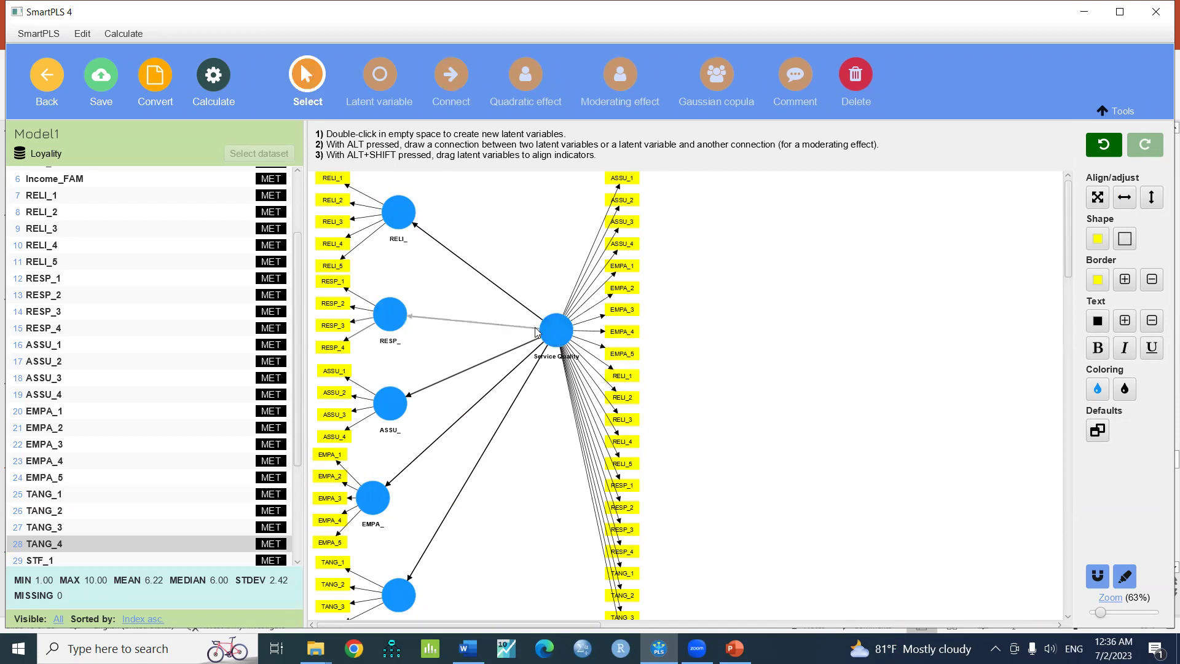
{"action": "left_click", "coordinate": [555, 329]}
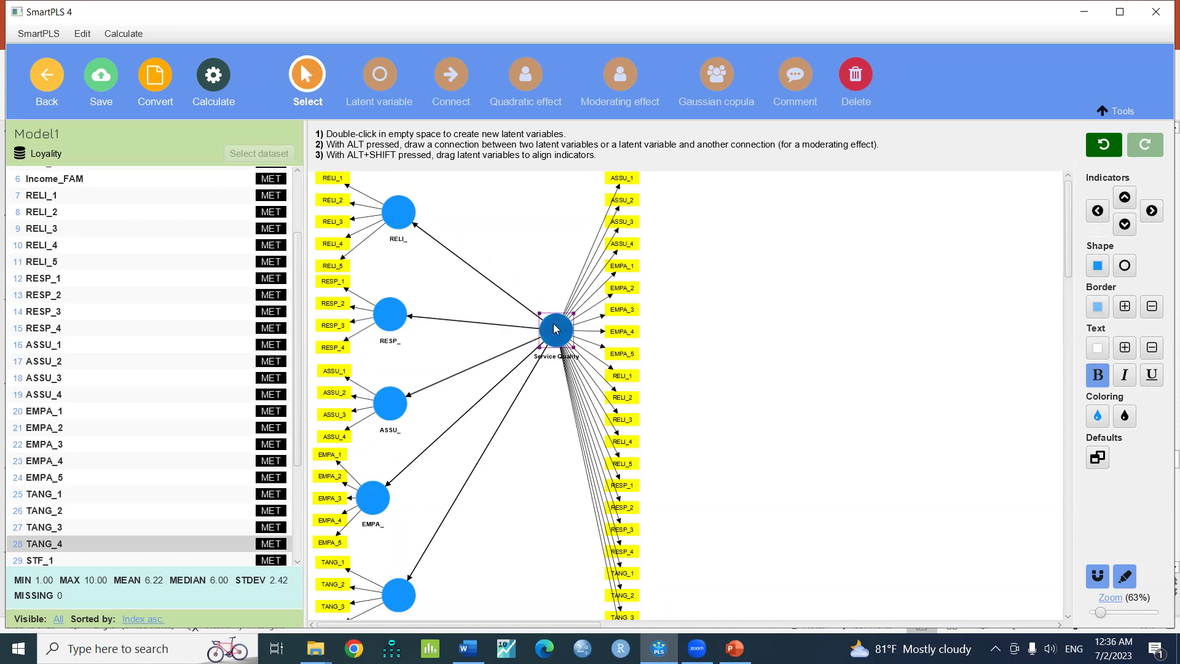
{"action": "right_click", "coordinate": [555, 329]}
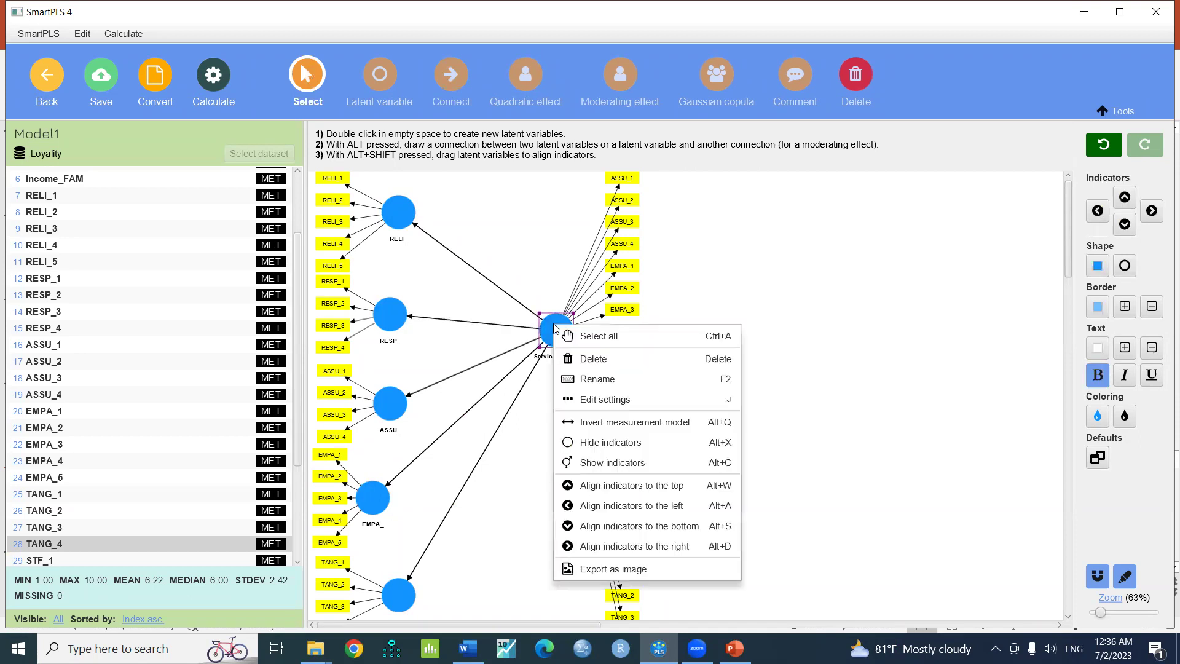
{"action": "left_click", "coordinate": [603, 443]}
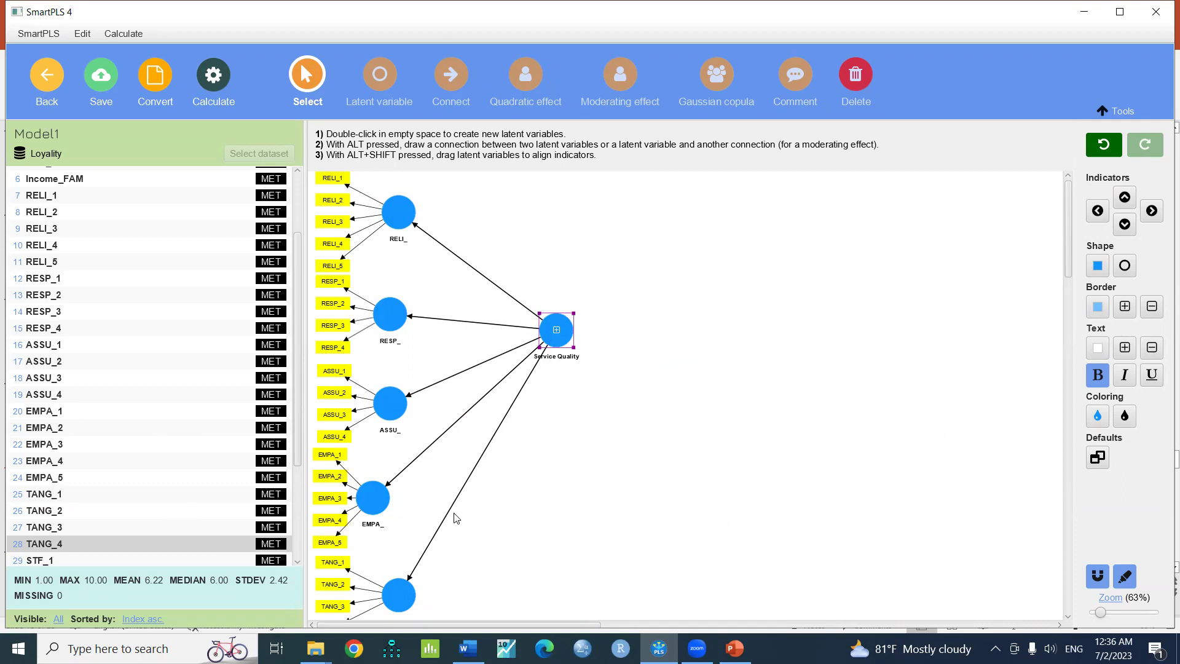
Step: Create the latent variable STF_ from STF_1 to STF_5 to the upper right of Service Quality and align its indicators on top
{"action": "scroll", "coordinate": [148, 468], "scroll_direction": "down", "scroll_amount": 3}
{"action": "scroll", "coordinate": [155, 474], "scroll_direction": "down", "scroll_amount": 1}
{"action": "left_click", "coordinate": [43, 410]}
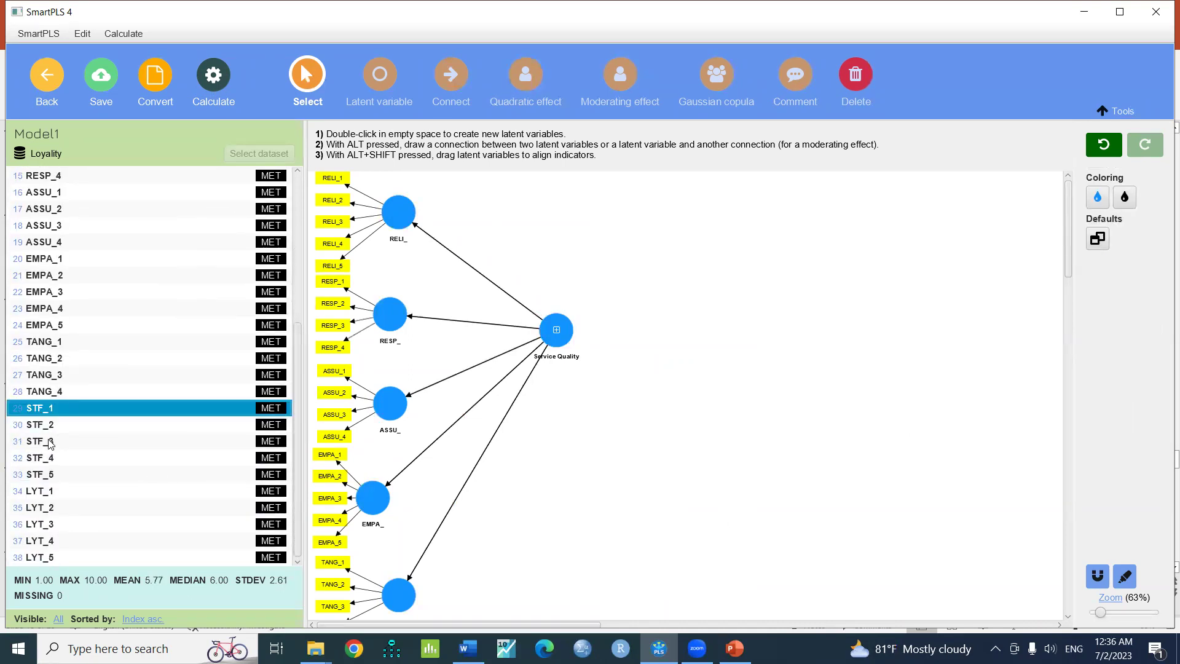
{"action": "left_click", "coordinate": [47, 479], "text": "shift"}
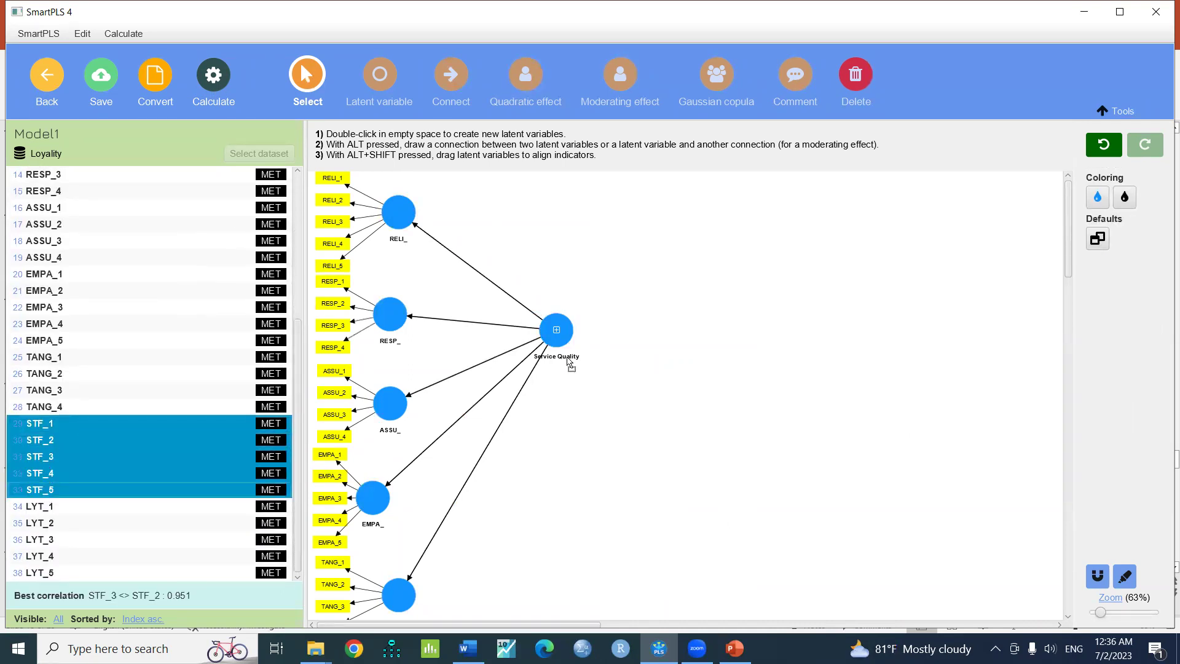
{"action": "left_click_drag", "start_coordinate": [757, 265], "coordinate": [754, 246]}
{"action": "key", "text": "Return"}
{"action": "left_click", "coordinate": [751, 245]}
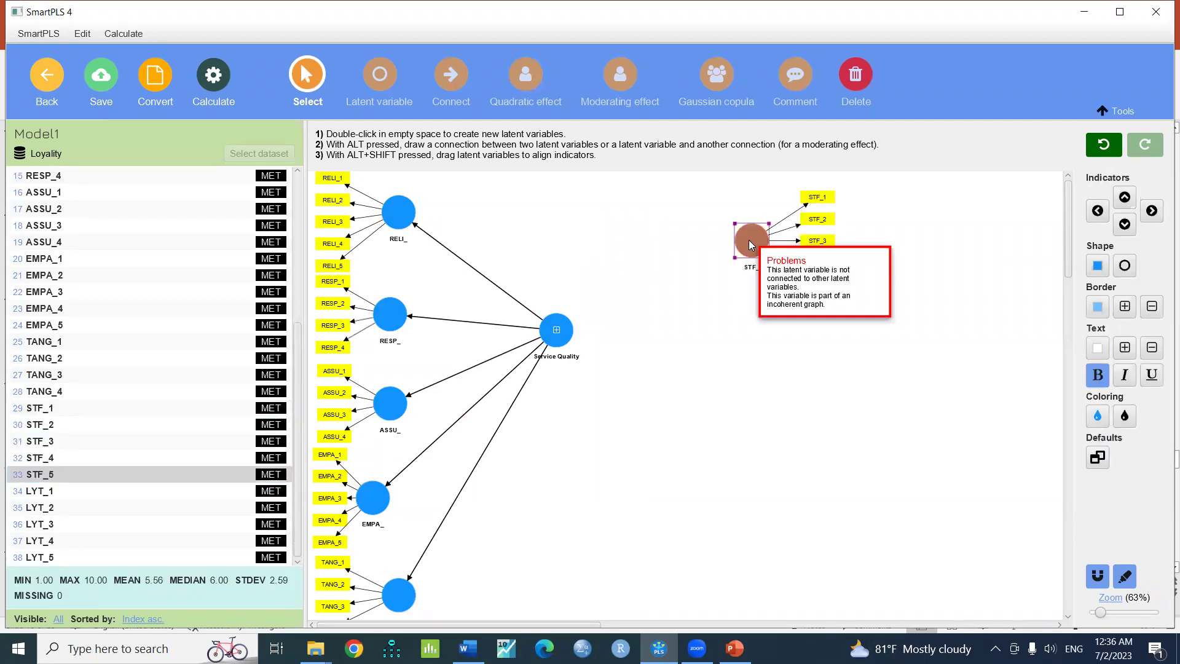
{"action": "left_click", "coordinate": [1125, 198]}
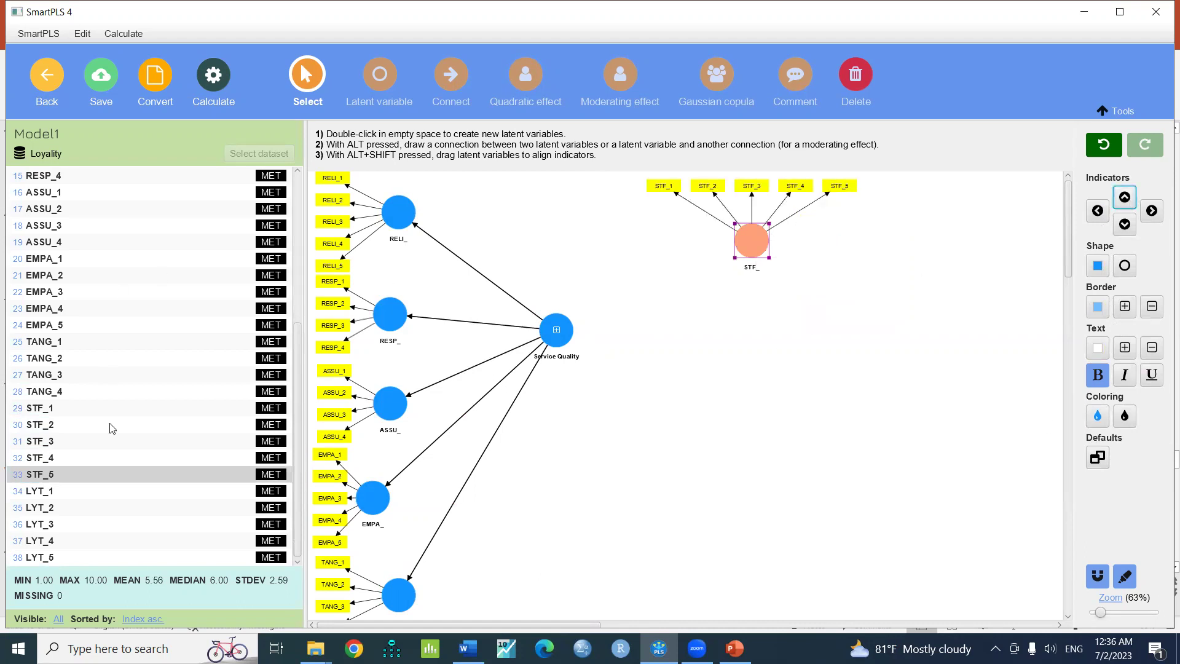
Step: Create the latent variable LYT_ from indicators LYT_1 to LYT_5 on the far right of the model, below STF_
{"action": "left_click", "coordinate": [48, 495]}
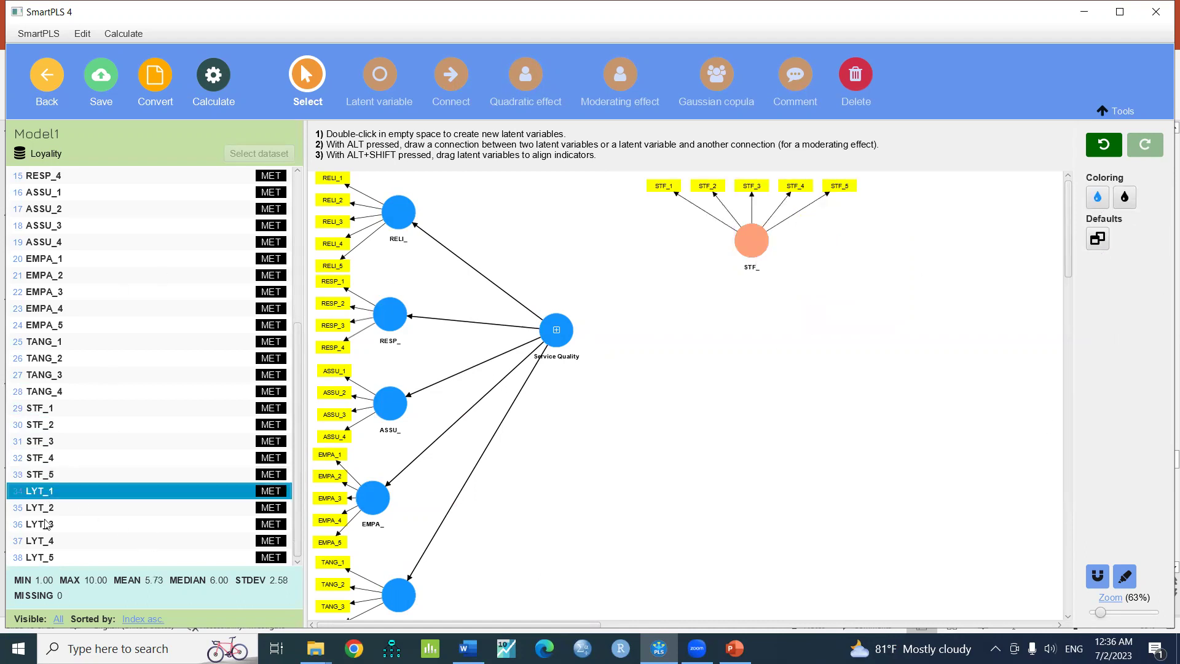
{"action": "left_click", "coordinate": [52, 560], "text": "shift"}
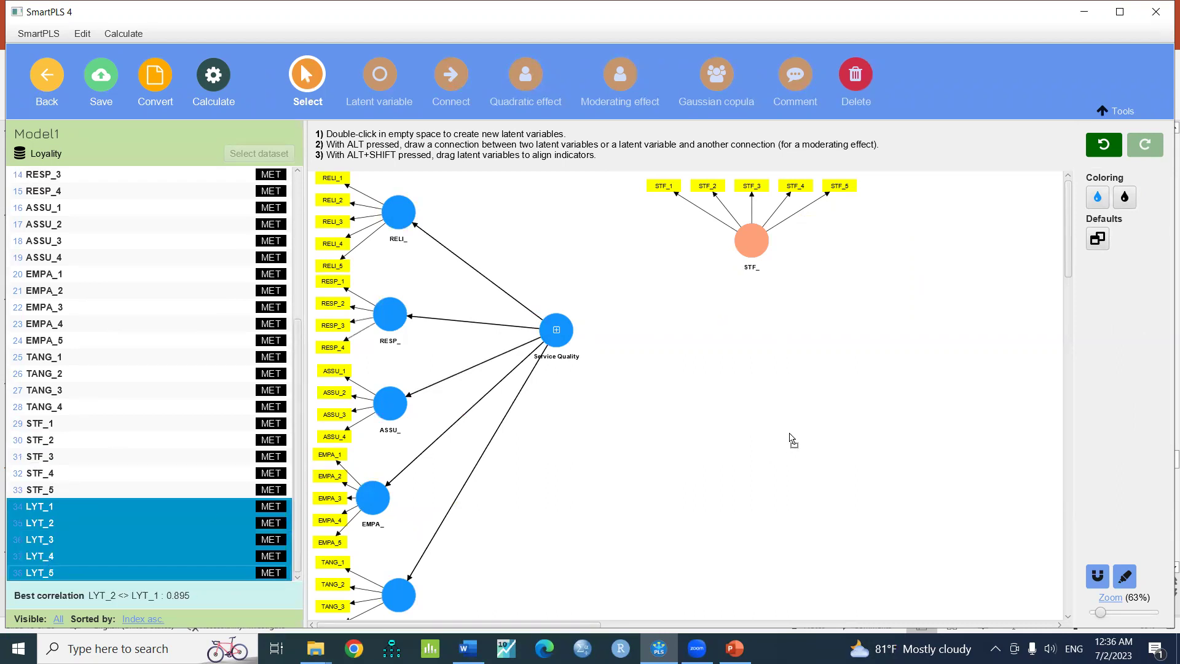
{"action": "left_click_drag", "start_coordinate": [880, 346], "coordinate": [885, 346]}
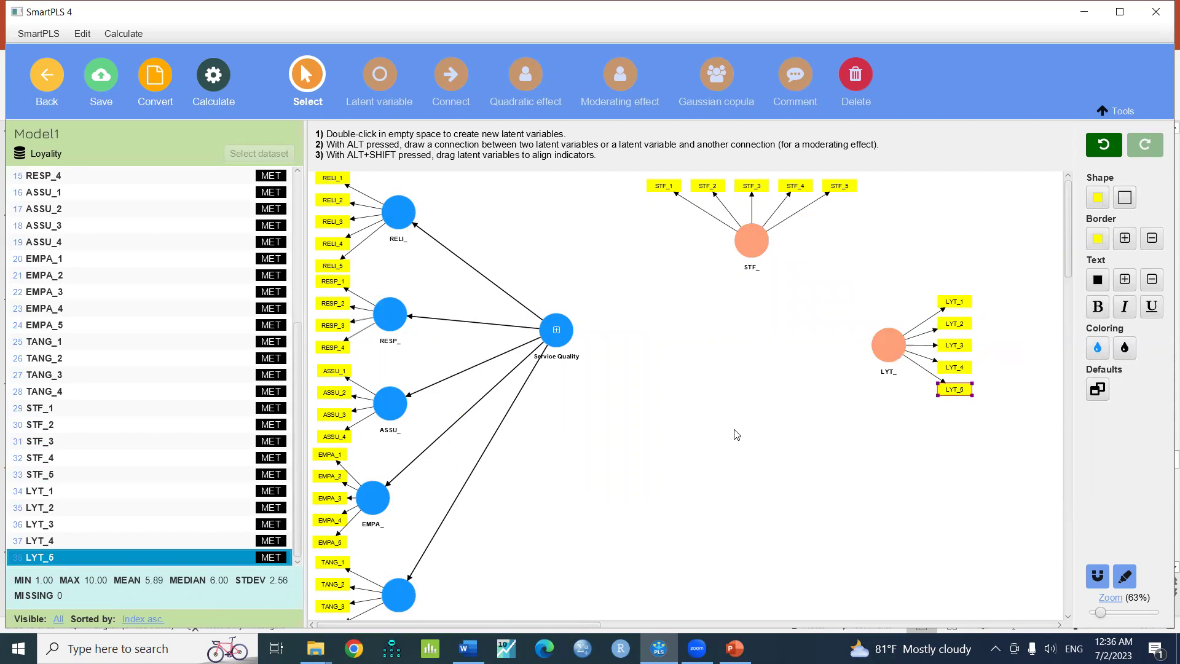
Step: Connect Service Quality to STF_, STF_ to LYT_, and Service Quality to LYT_ with paths
{"action": "left_click", "coordinate": [452, 72]}
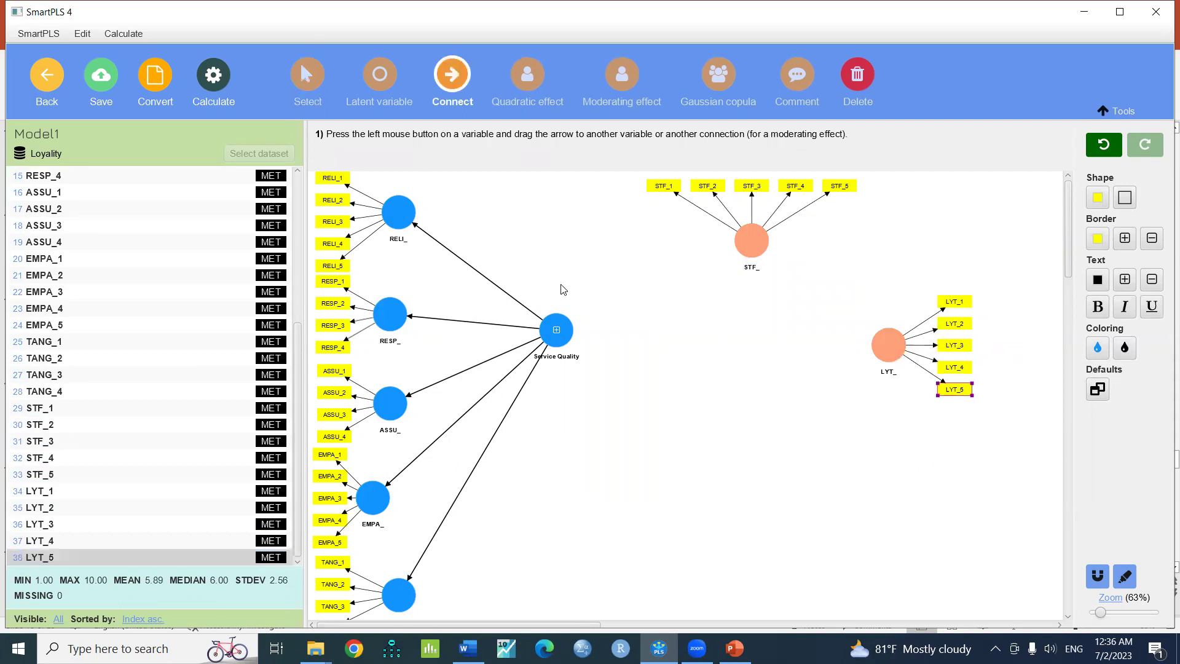
{"action": "left_click_drag", "start_coordinate": [556, 330], "coordinate": [888, 338]}
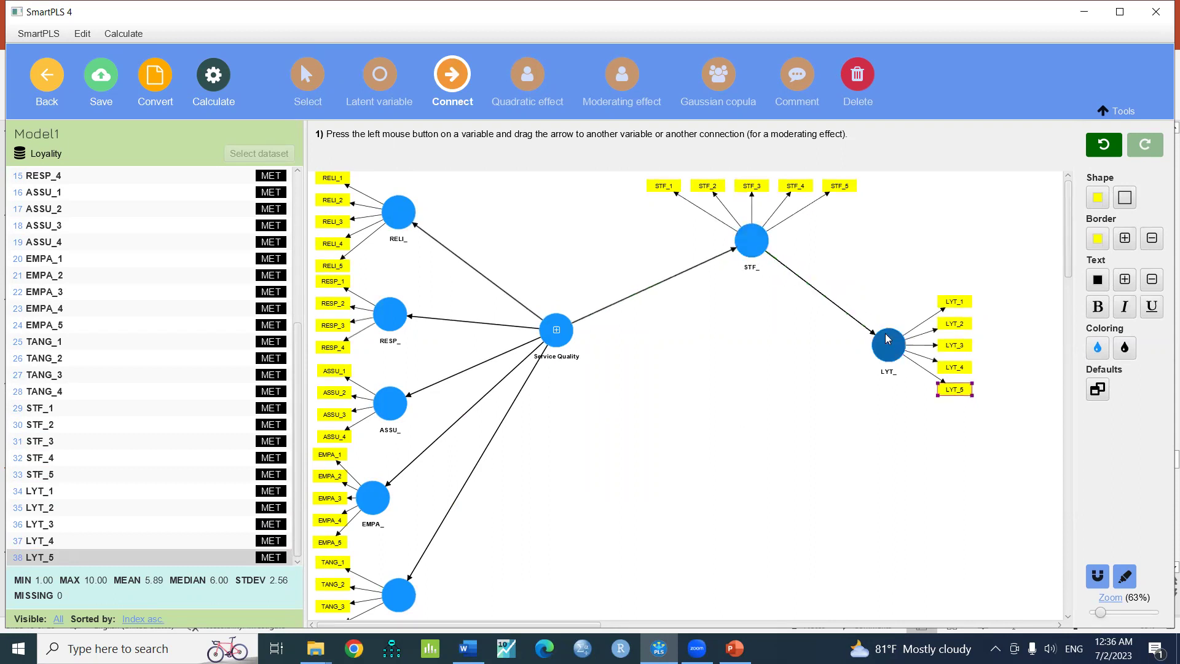
{"action": "left_click_drag", "start_coordinate": [562, 335], "coordinate": [885, 340]}
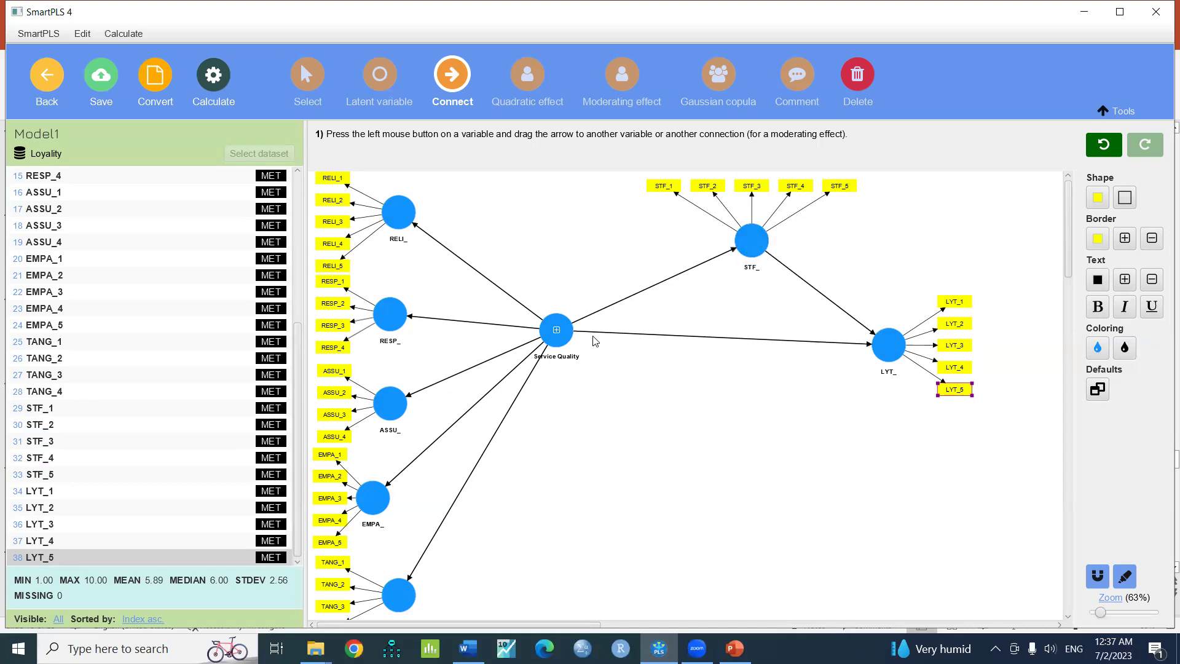
Step: Run the PLS-SEM algorithm with the Path weighting scheme, standardized results and default initial weights, opening the report
{"action": "left_click", "coordinate": [210, 76]}
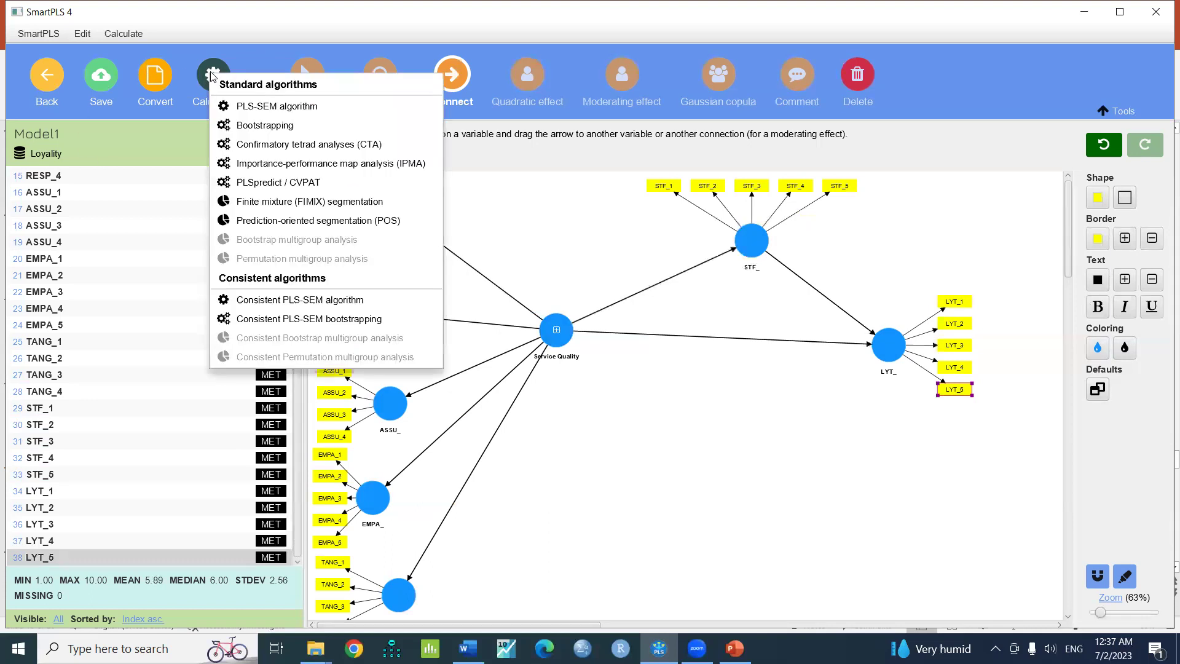
{"action": "left_click", "coordinate": [266, 106]}
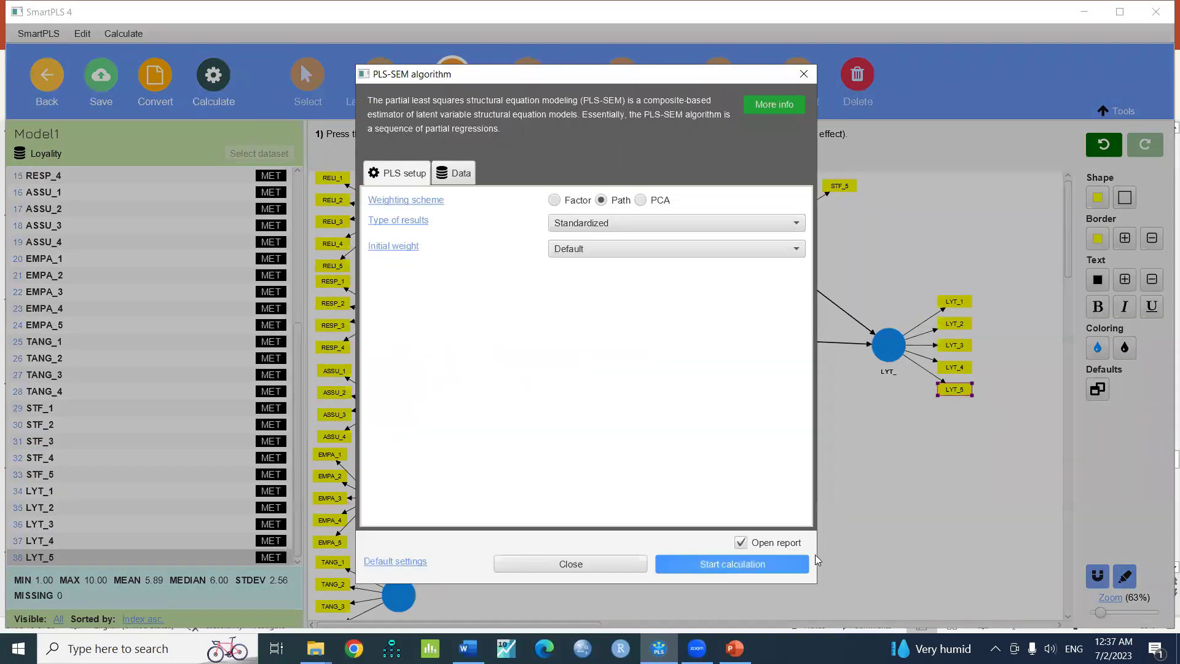
{"action": "left_click", "coordinate": [759, 563]}
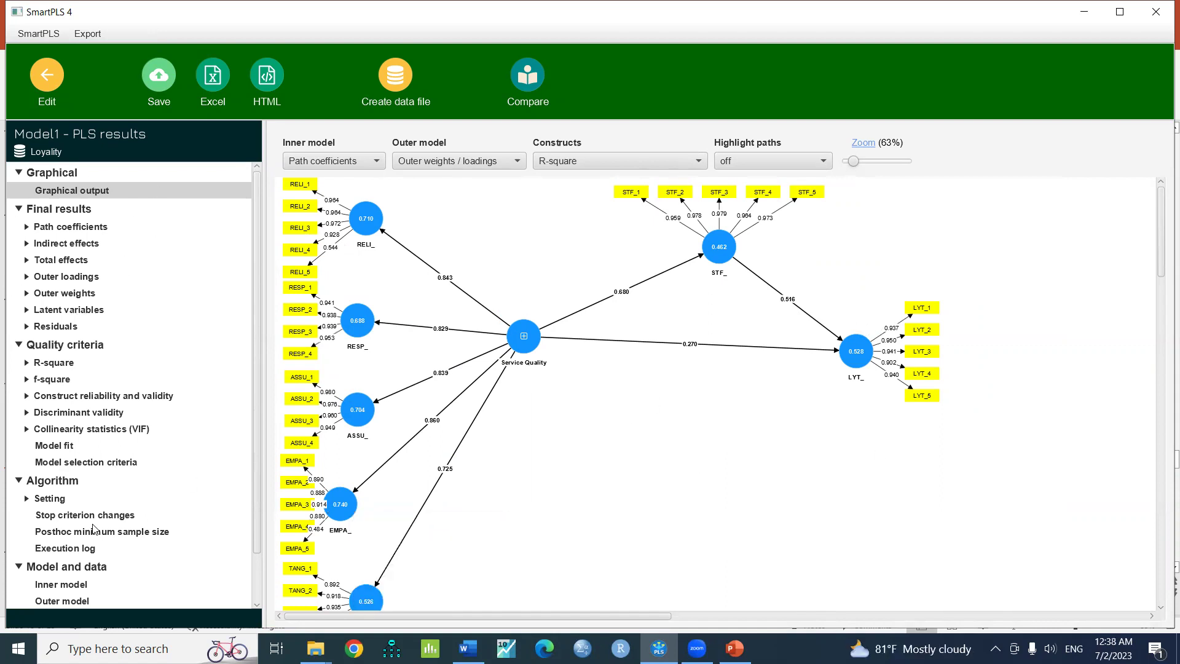
Step: Check the model fit results, and return to the model diagram to examine the coefficients of the lower-order constructs
{"action": "left_click", "coordinate": [49, 447]}
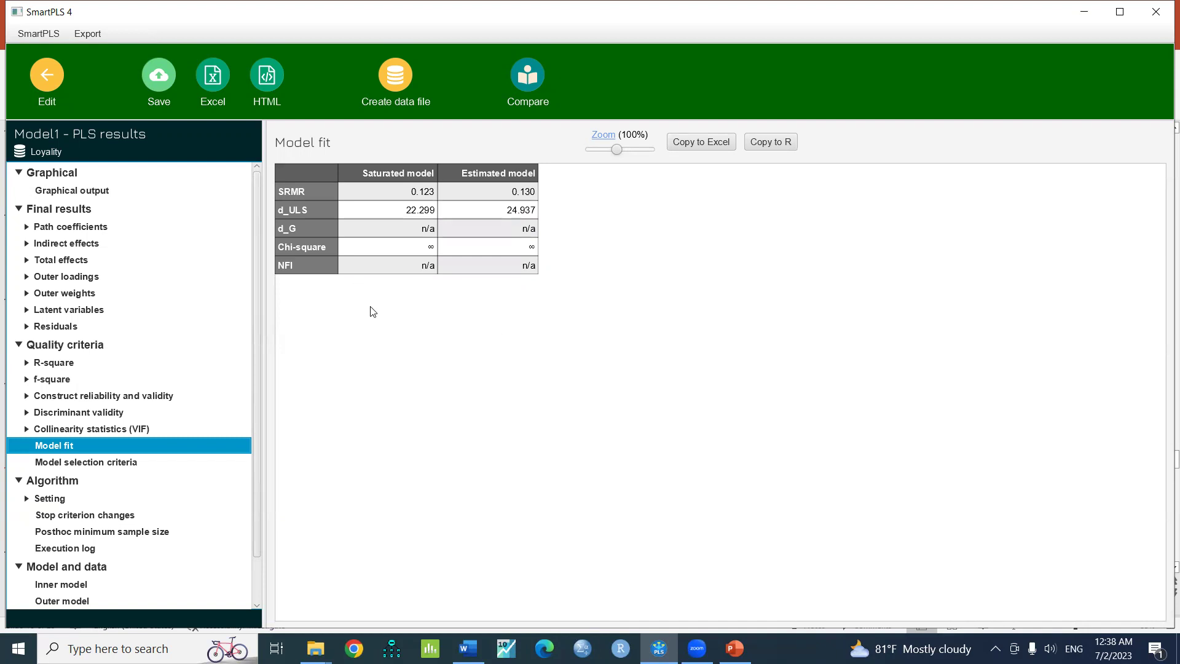
{"action": "left_click", "coordinate": [47, 75]}
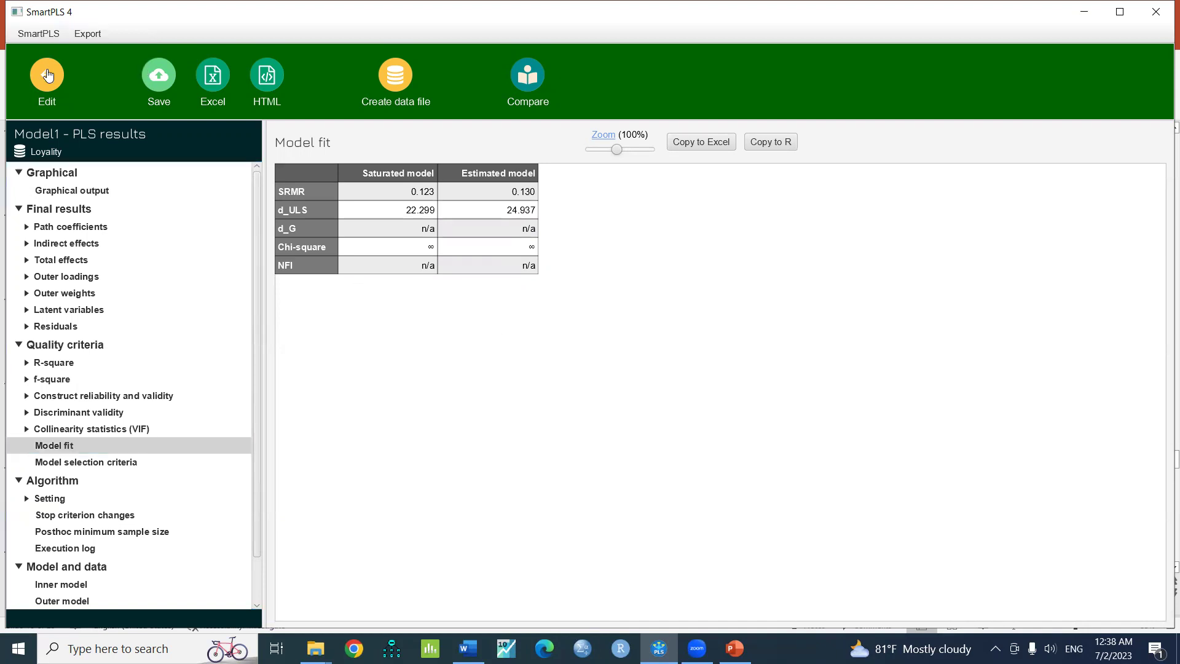
{"action": "mouse_move", "coordinate": [405, 347]}
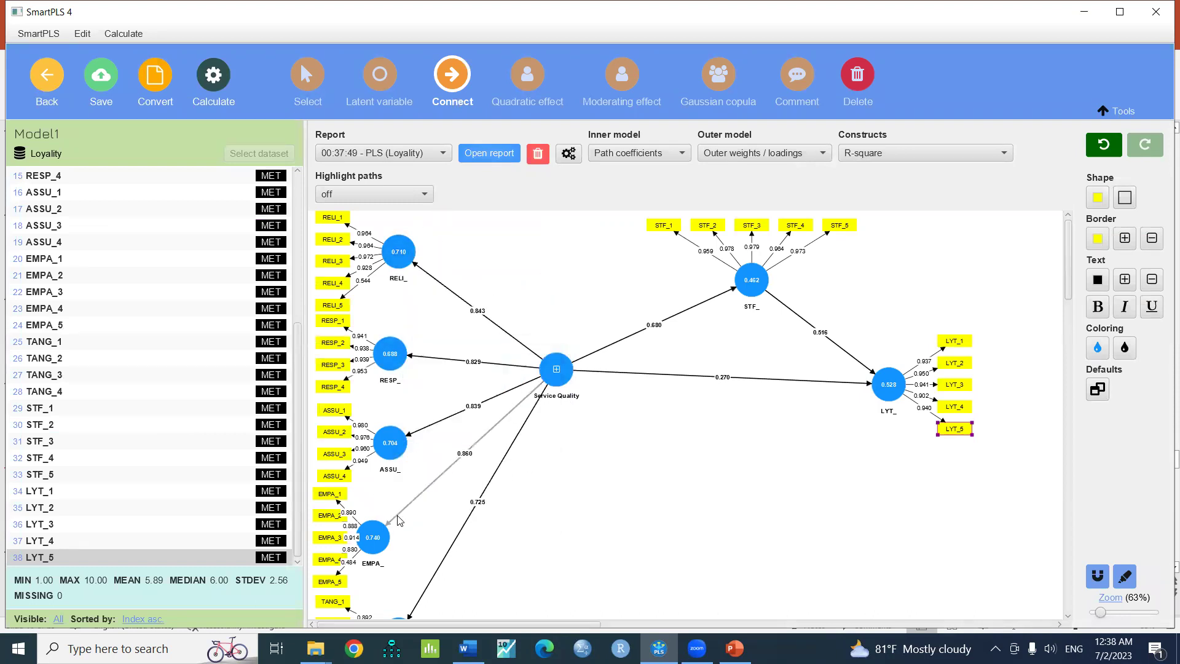
{"action": "mouse_move", "coordinate": [403, 258]}
Step: Reopen the report and create the data file "Loyality derived from PLS results" in project P1 with manifest and latent variable scores
{"action": "left_click", "coordinate": [490, 155]}
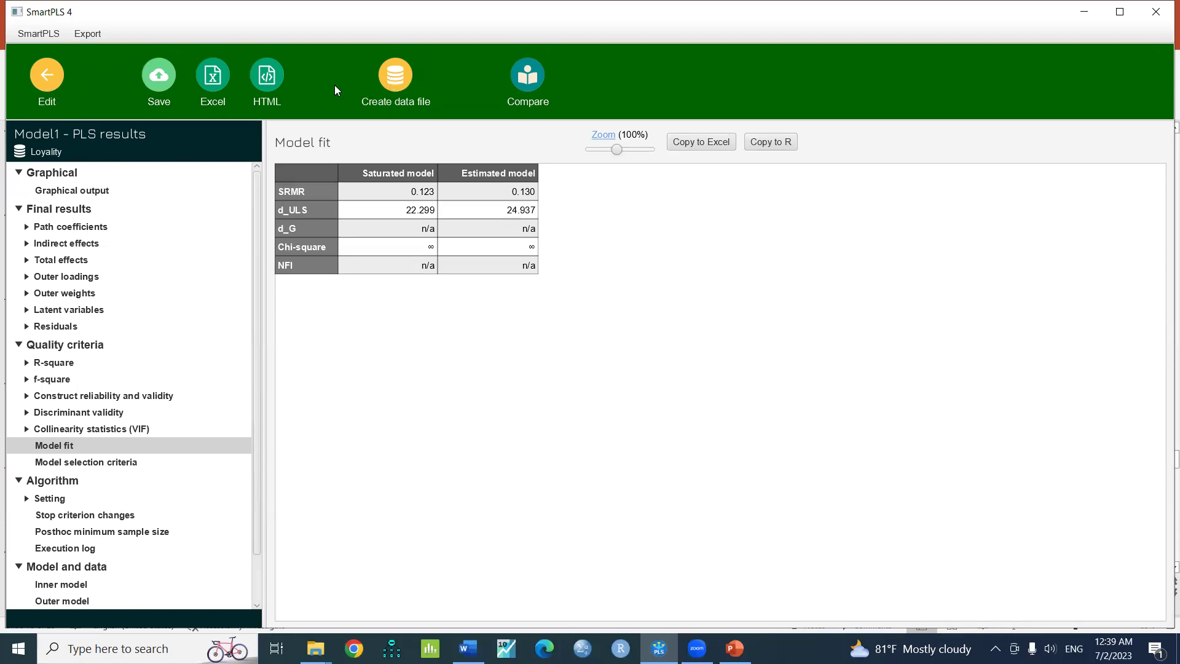
{"action": "left_click", "coordinate": [39, 70]}
{"action": "left_click", "coordinate": [405, 90]}
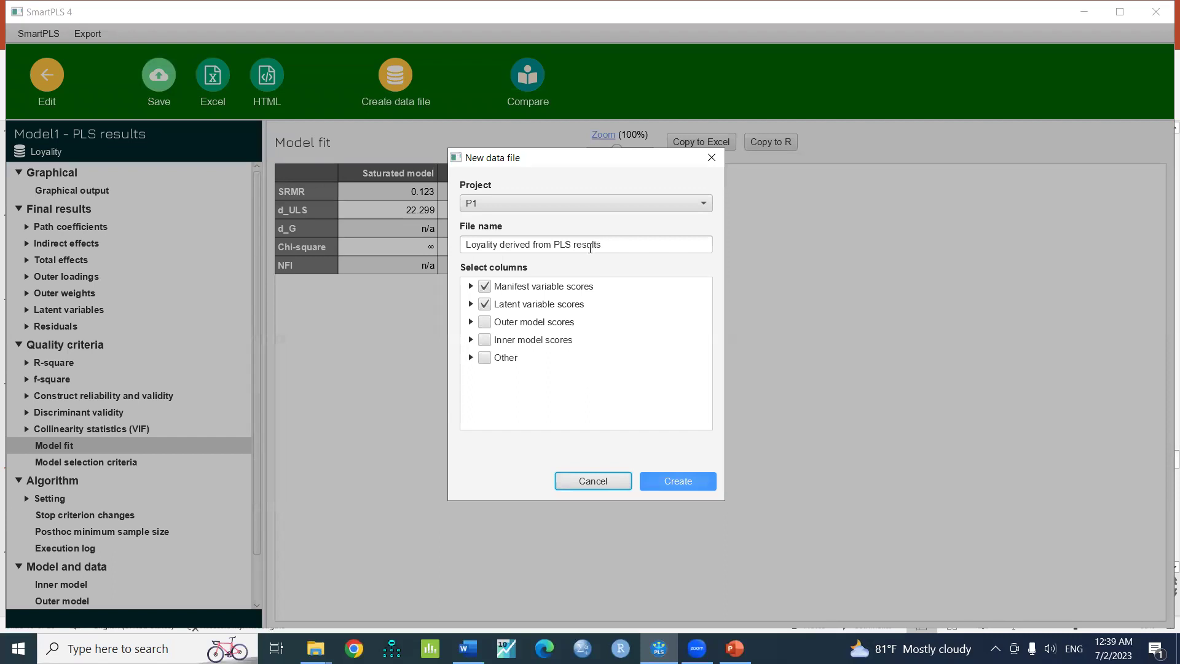
{"action": "left_click", "coordinate": [669, 484]}
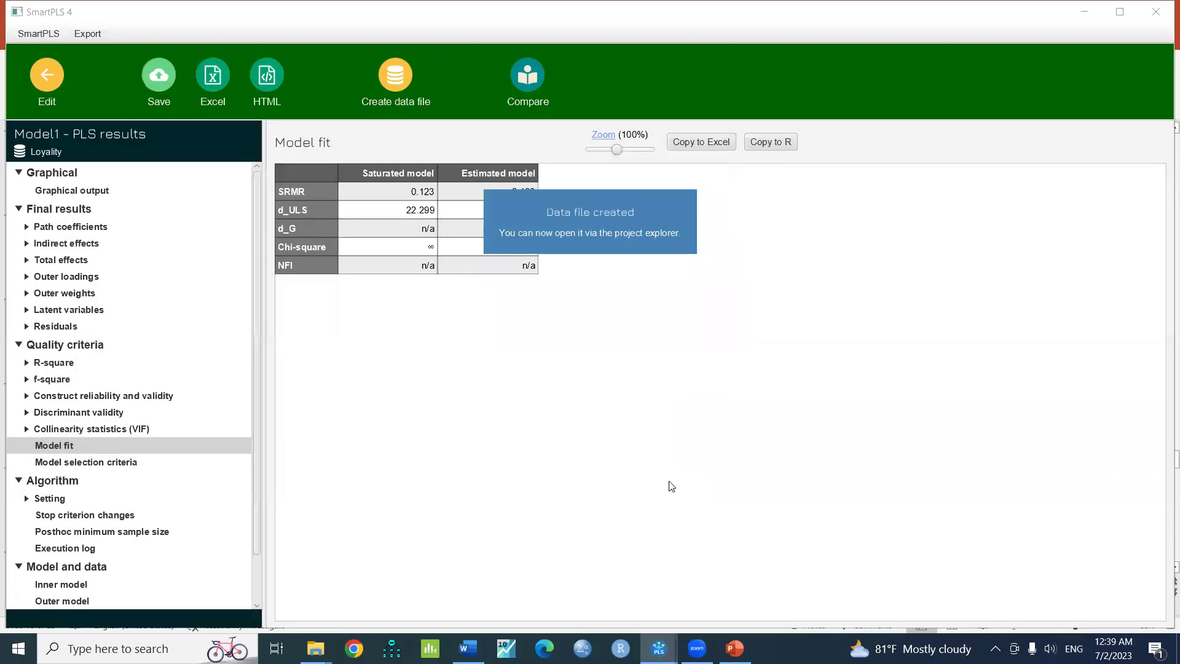
Step: Return to the workspace and duplicate Model1 under the name Model2
{"action": "left_click", "coordinate": [48, 75]}
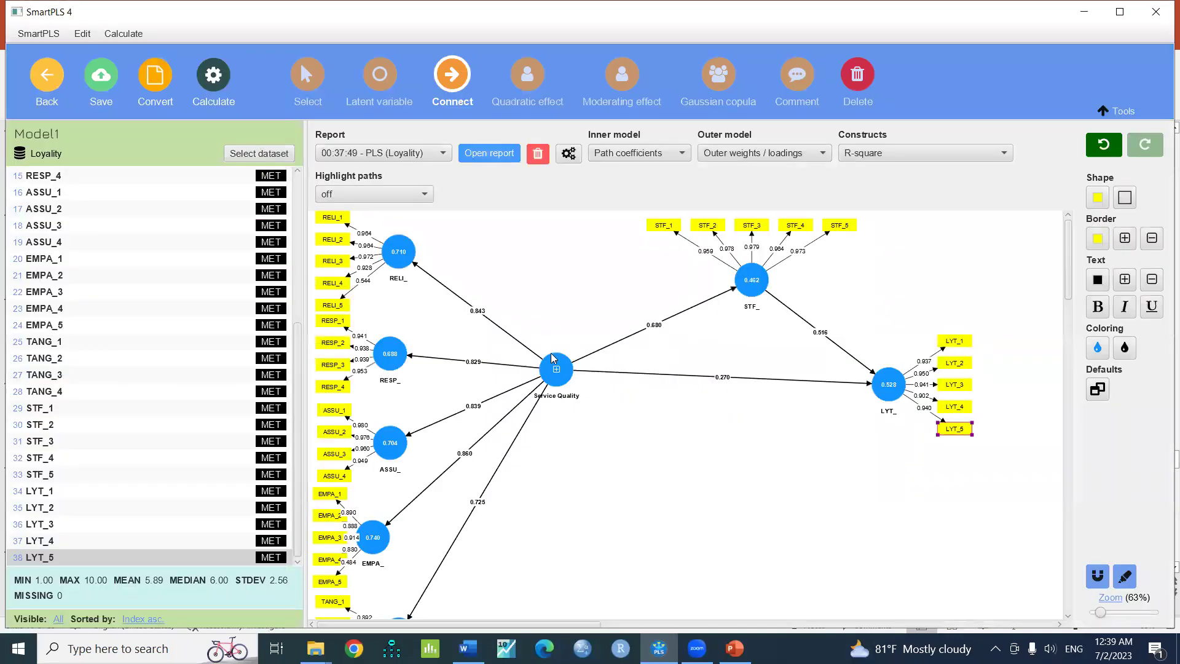
{"action": "left_click", "coordinate": [31, 71]}
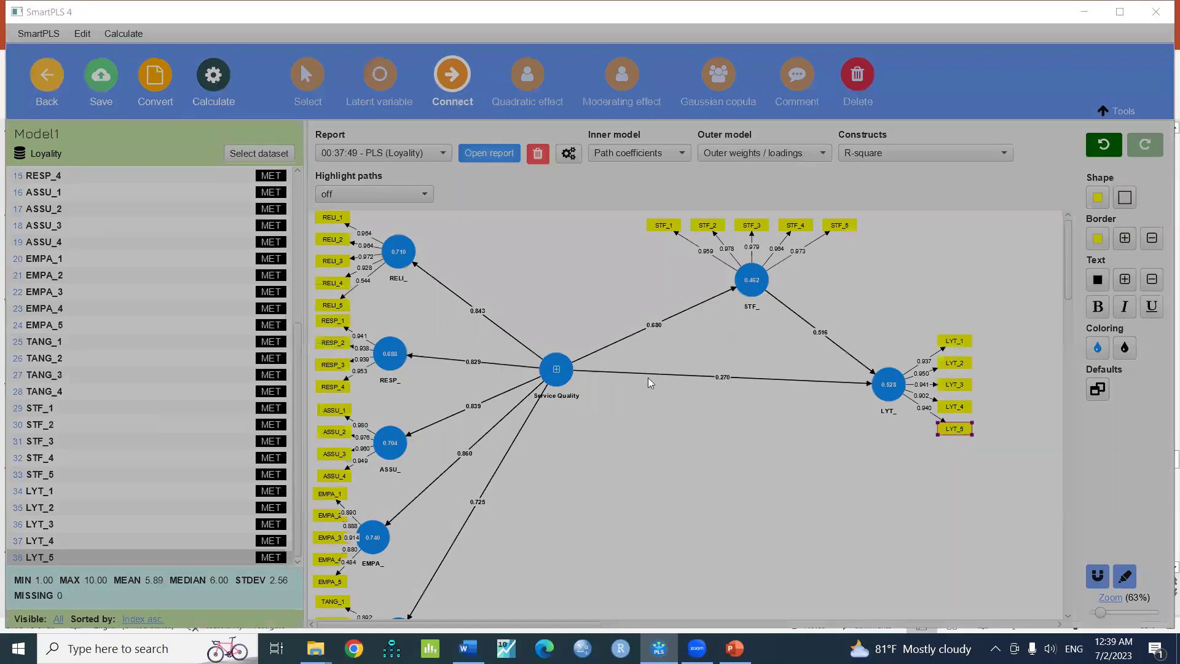
{"action": "left_click", "coordinate": [560, 353]}
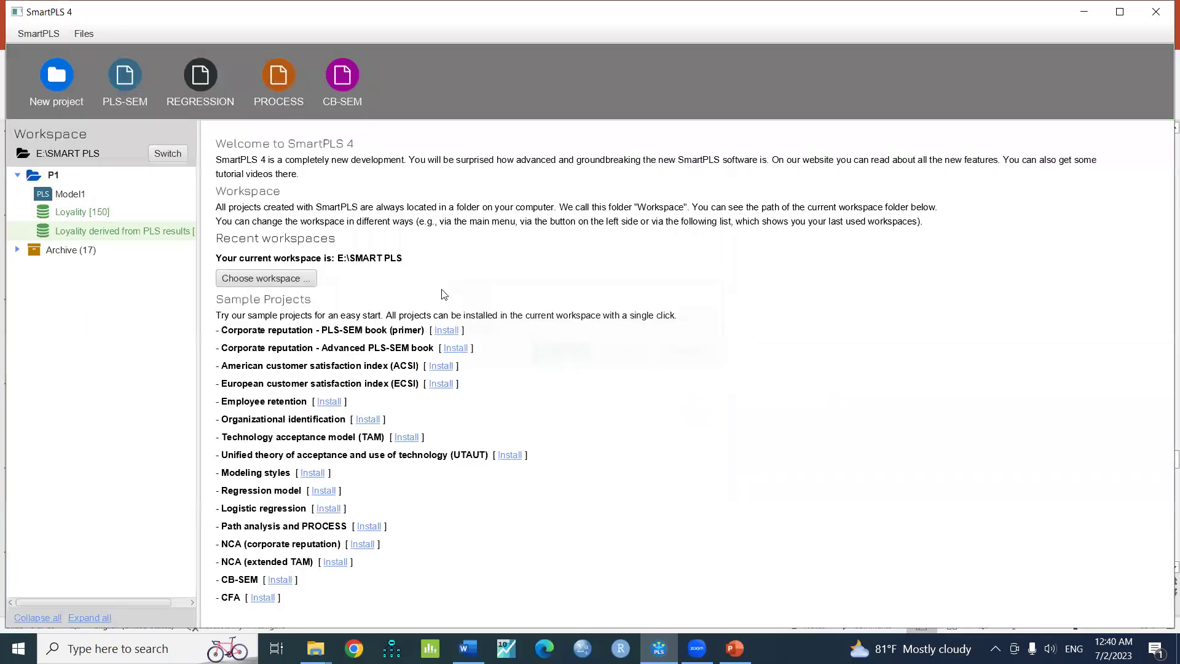
{"action": "right_click", "coordinate": [62, 199]}
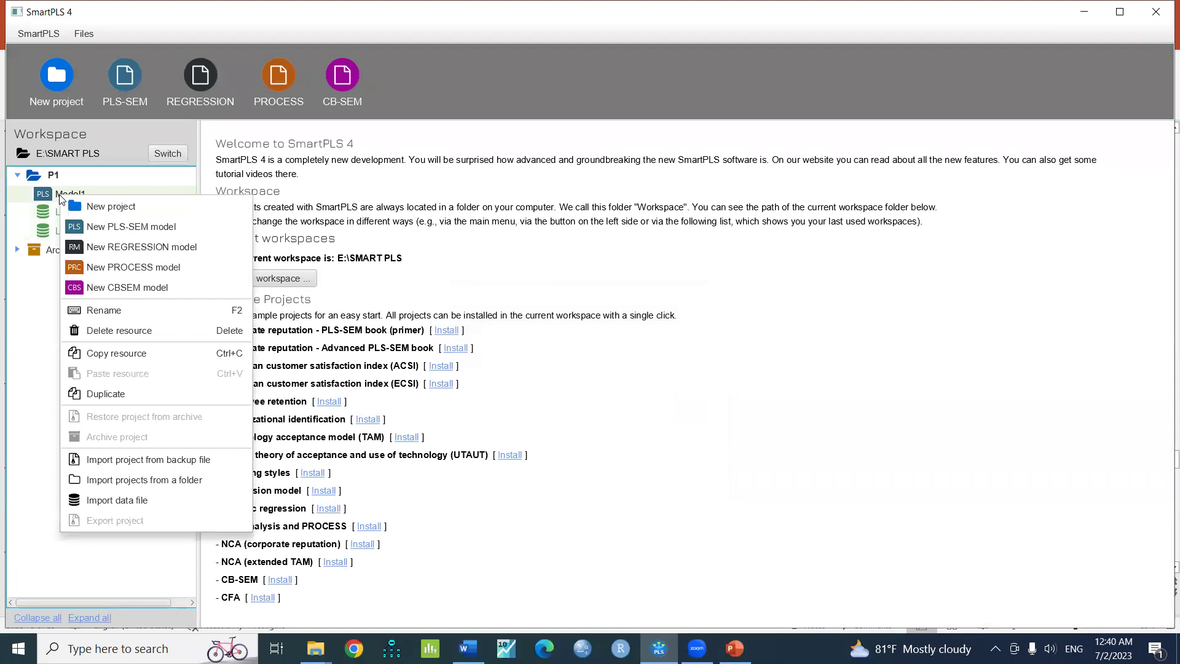
{"action": "left_click", "coordinate": [131, 392]}
{"action": "left_click", "coordinate": [510, 305]}
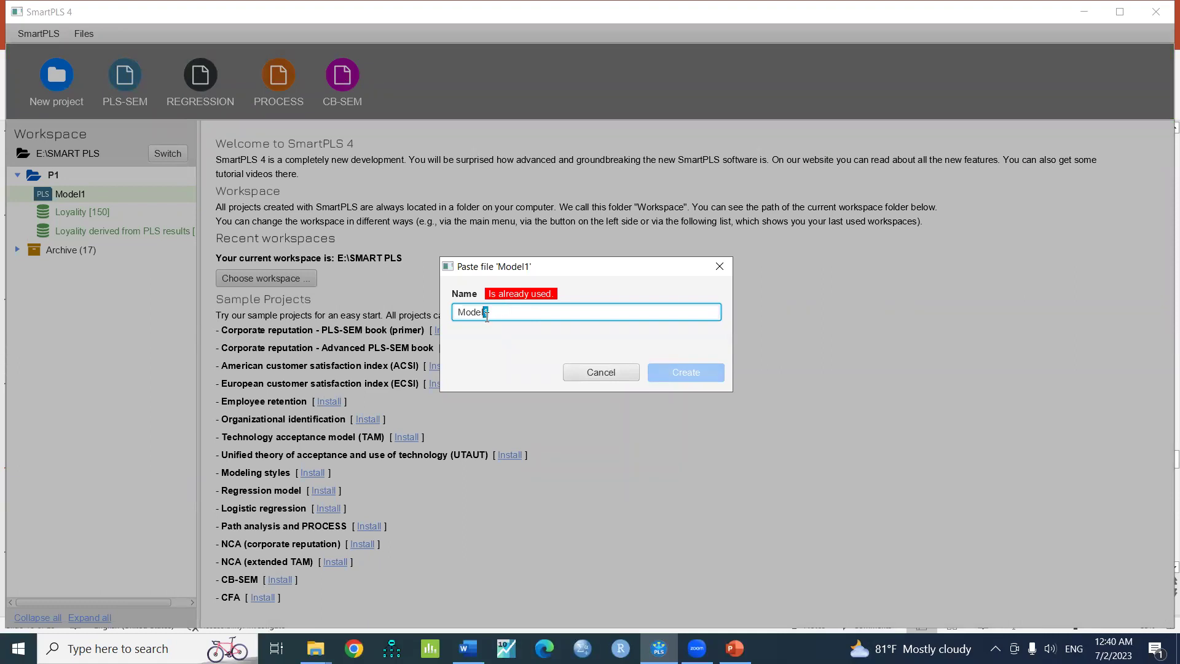
{"action": "type", "text": "2"}
{"action": "left_click", "coordinate": [700, 371]}
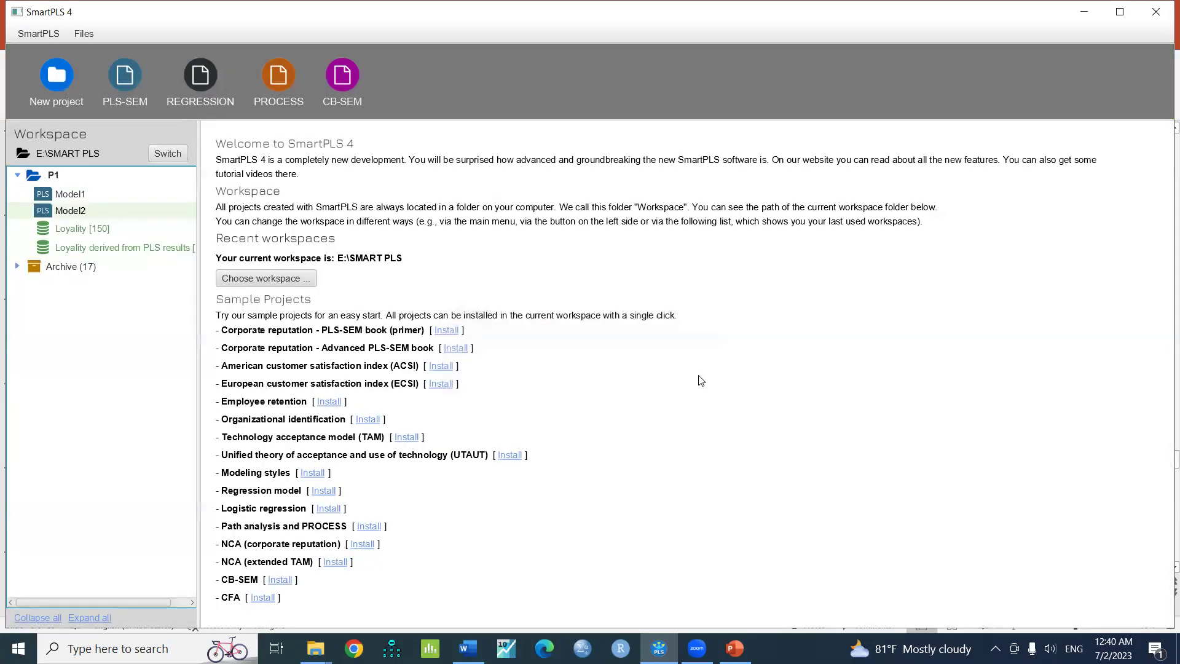
Step: Open Model2 and switch its dataset to "Loyality derived from PLS results"
{"action": "double_click", "coordinate": [131, 216]}
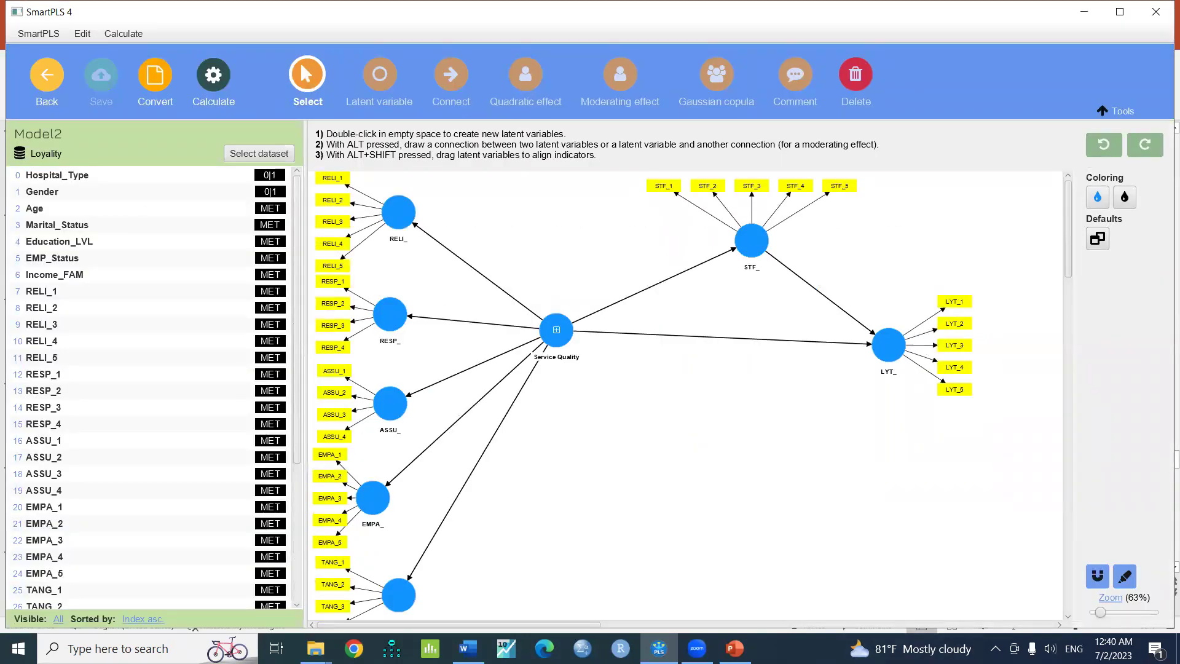
{"action": "left_click", "coordinate": [251, 158]}
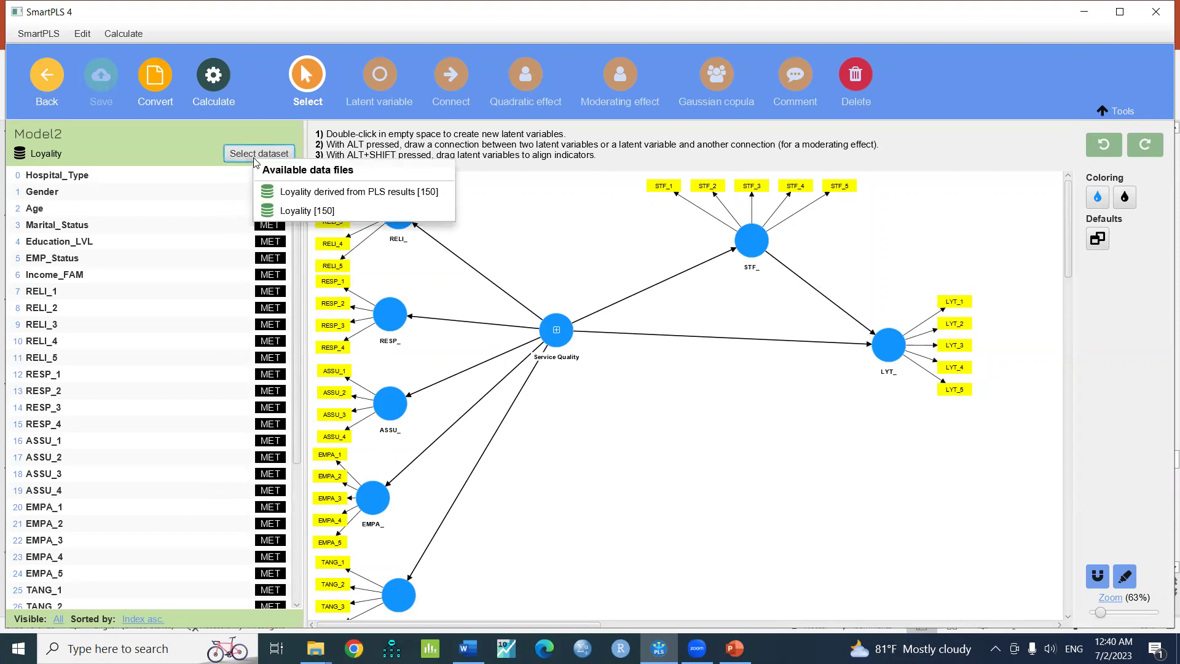
{"action": "left_click", "coordinate": [291, 195]}
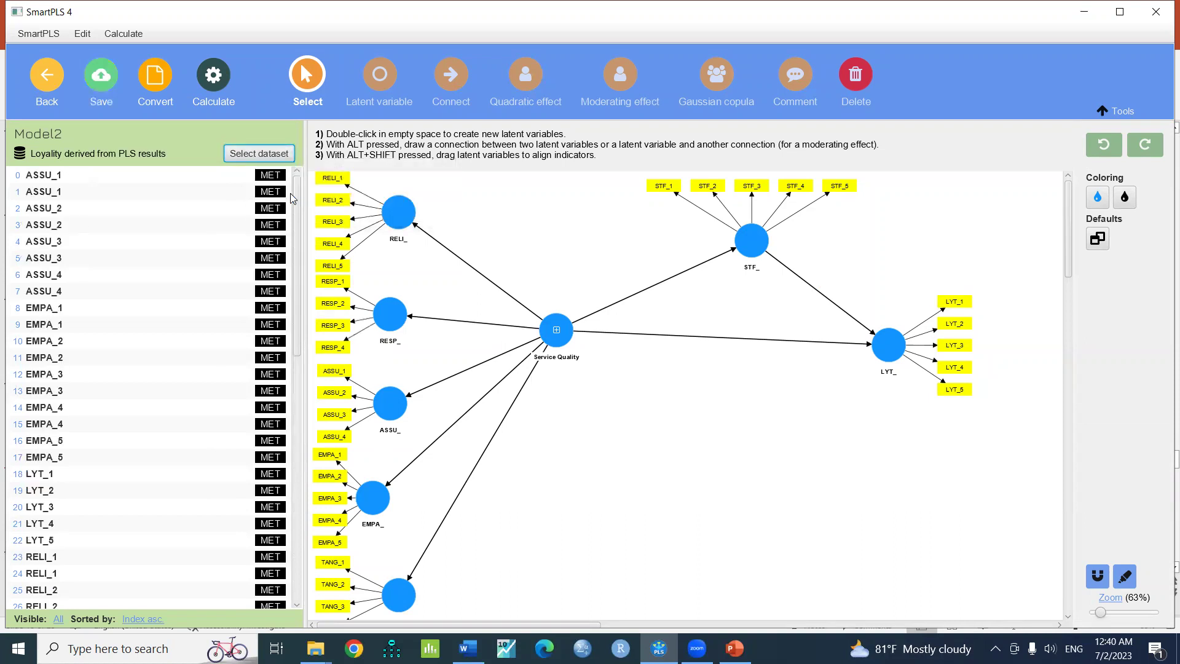
{"action": "left_click_drag", "start_coordinate": [300, 241], "coordinate": [302, 542]}
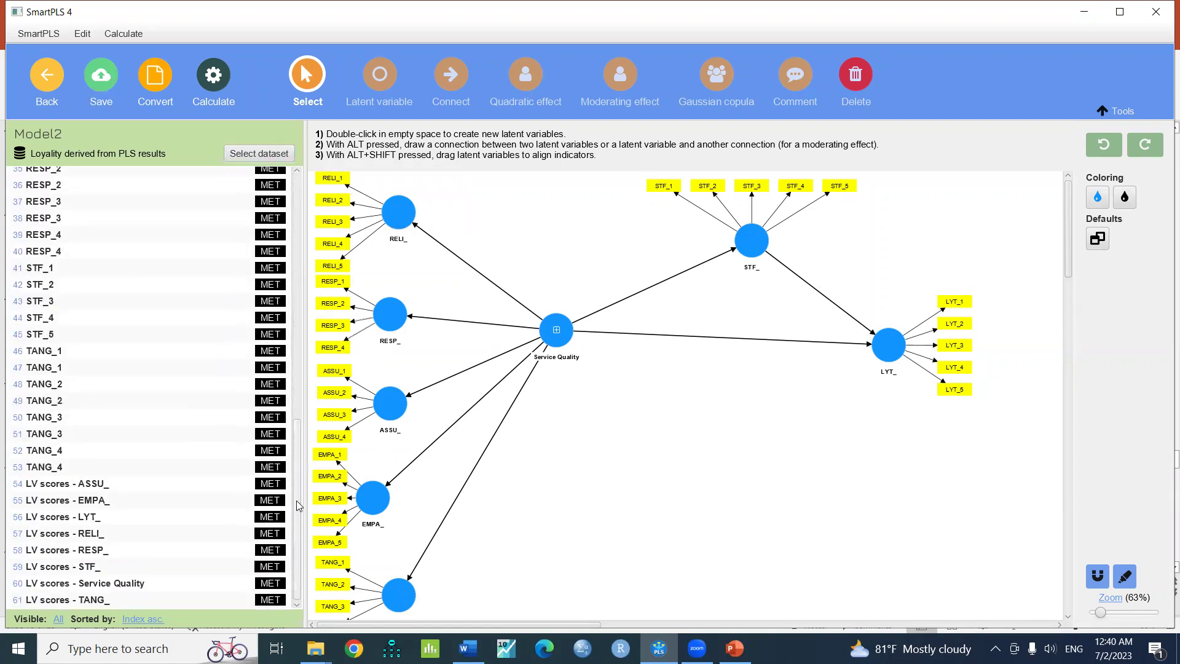
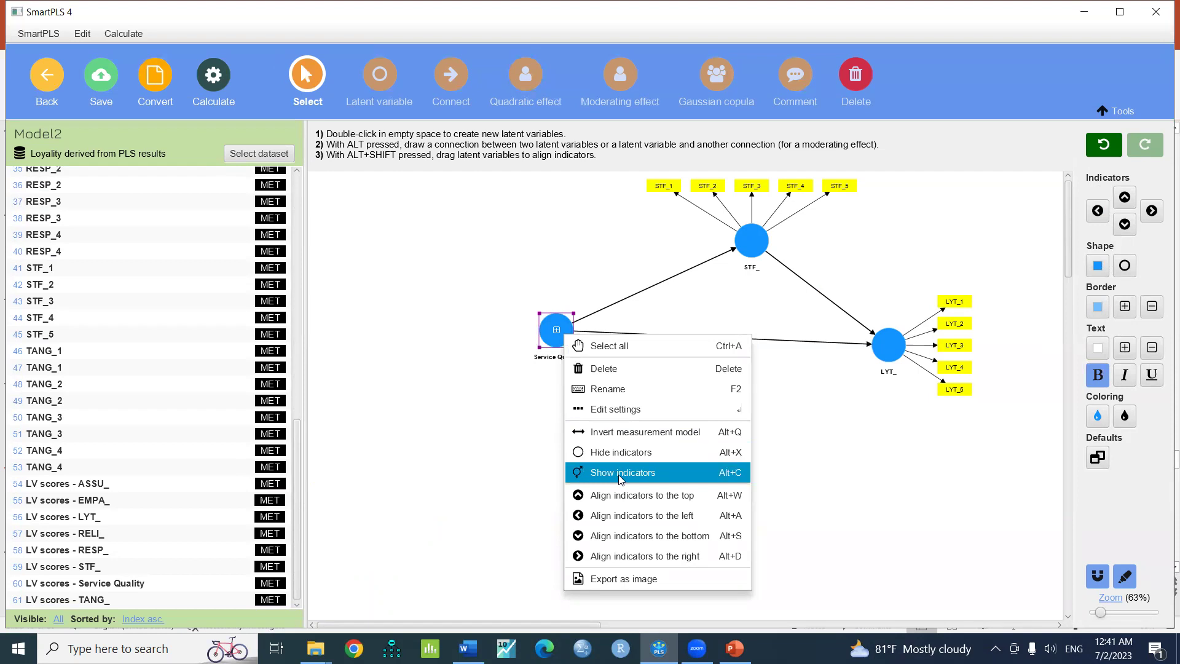
Step: Show the indicators of Service Quality and delete ASSU_1 to ASSU_4, EMPA_1 and EMPA_2 from it one by one
{"action": "left_click", "coordinate": [620, 479]}
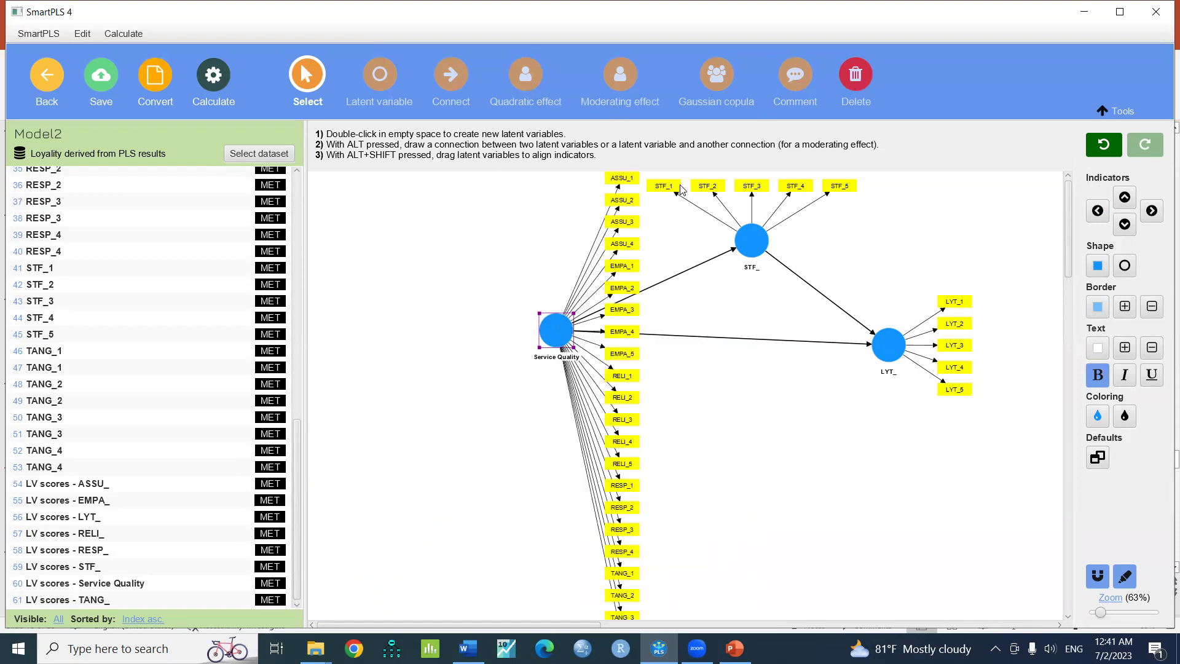
{"action": "left_click", "coordinate": [853, 77]}
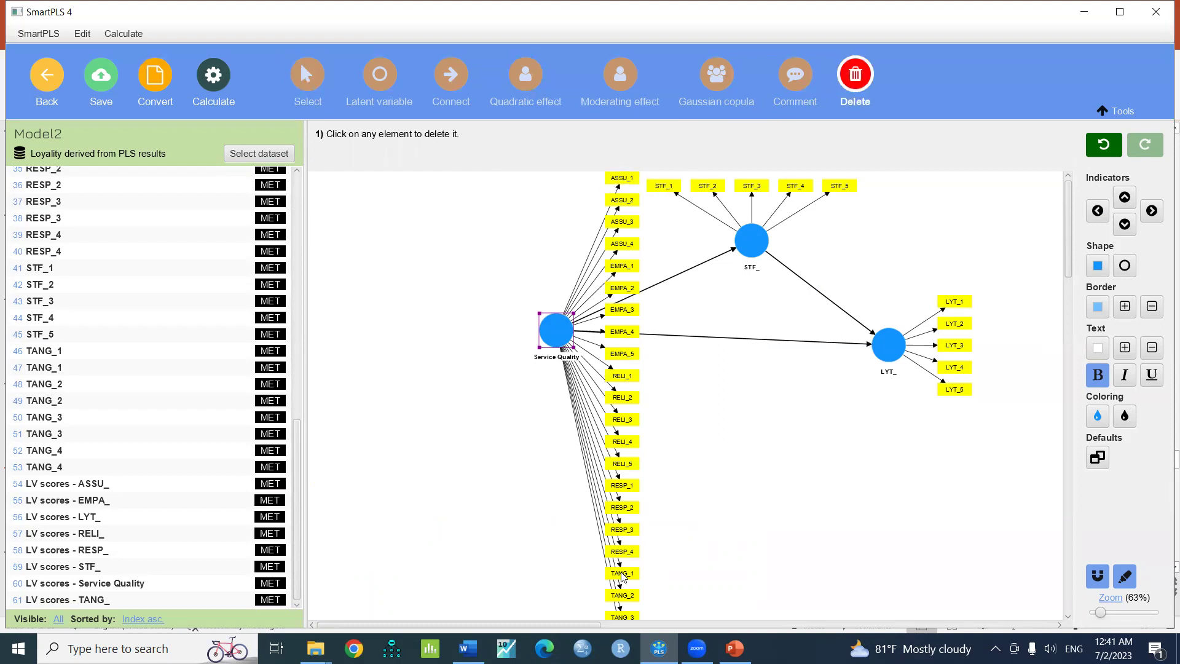
{"action": "left_click", "coordinate": [621, 182]}
{"action": "left_click", "coordinate": [621, 201]}
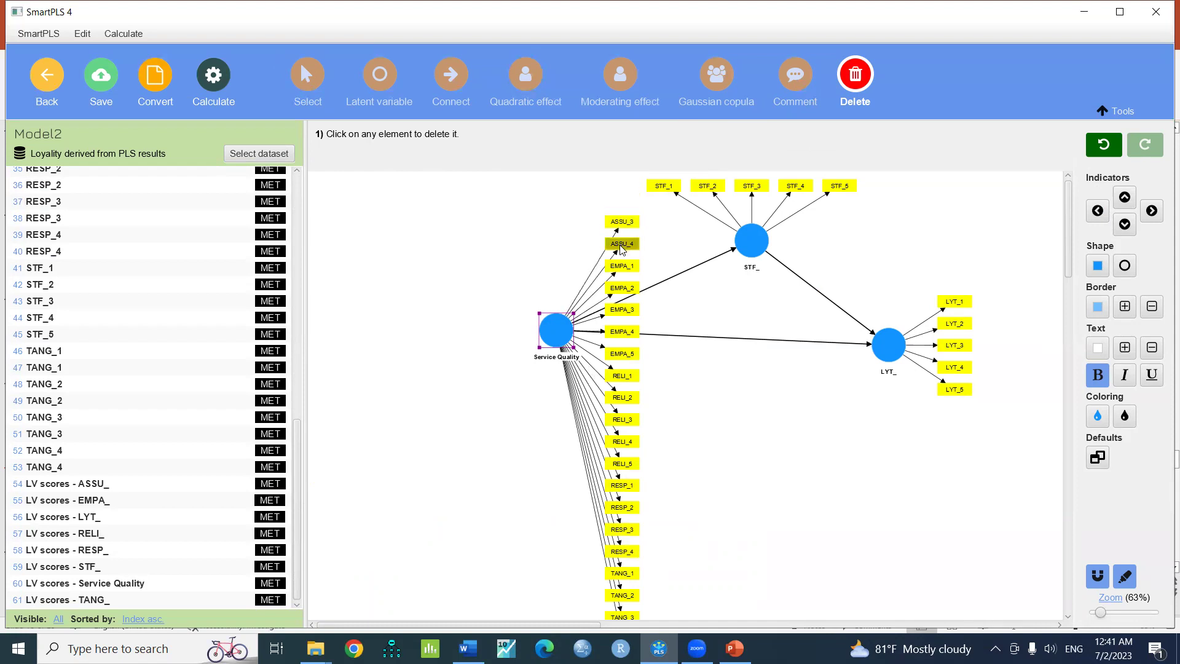
{"action": "left_click", "coordinate": [622, 223]}
{"action": "left_click", "coordinate": [621, 244]}
{"action": "left_click", "coordinate": [621, 272]}
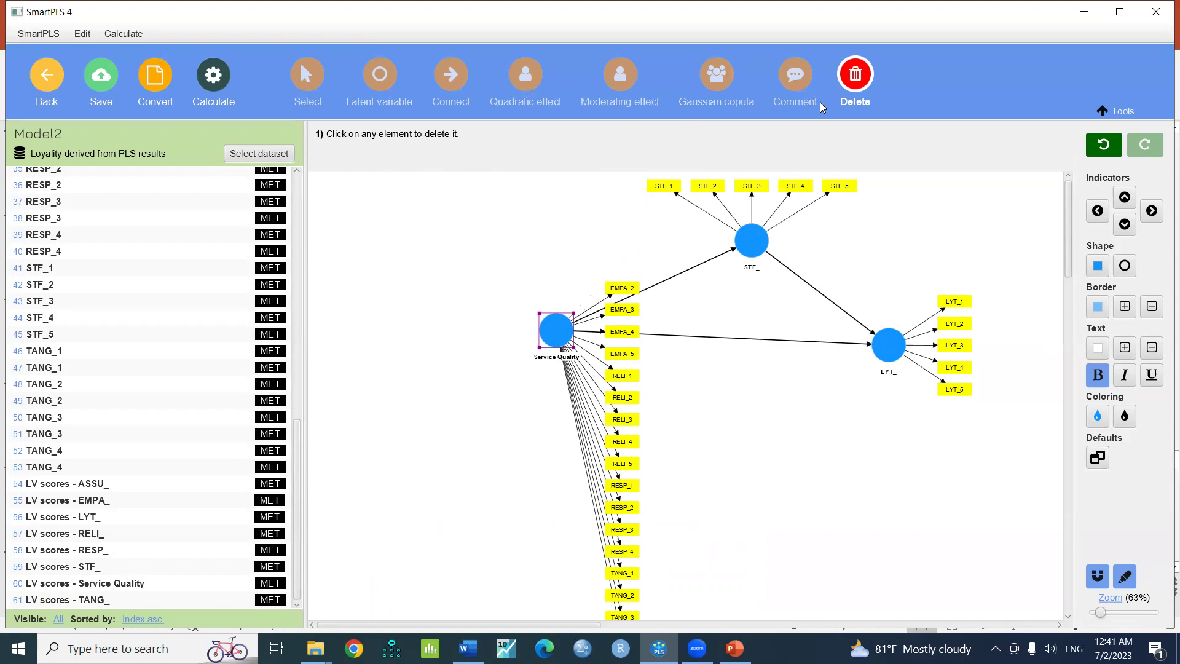
{"action": "left_click", "coordinate": [609, 289]}
Step: Delete the Service Quality indicators from EMPA_3 through TANG_2 from the model
{"action": "left_click", "coordinate": [319, 72]}
{"action": "left_click_drag", "start_coordinate": [593, 596], "coordinate": [610, 306]}
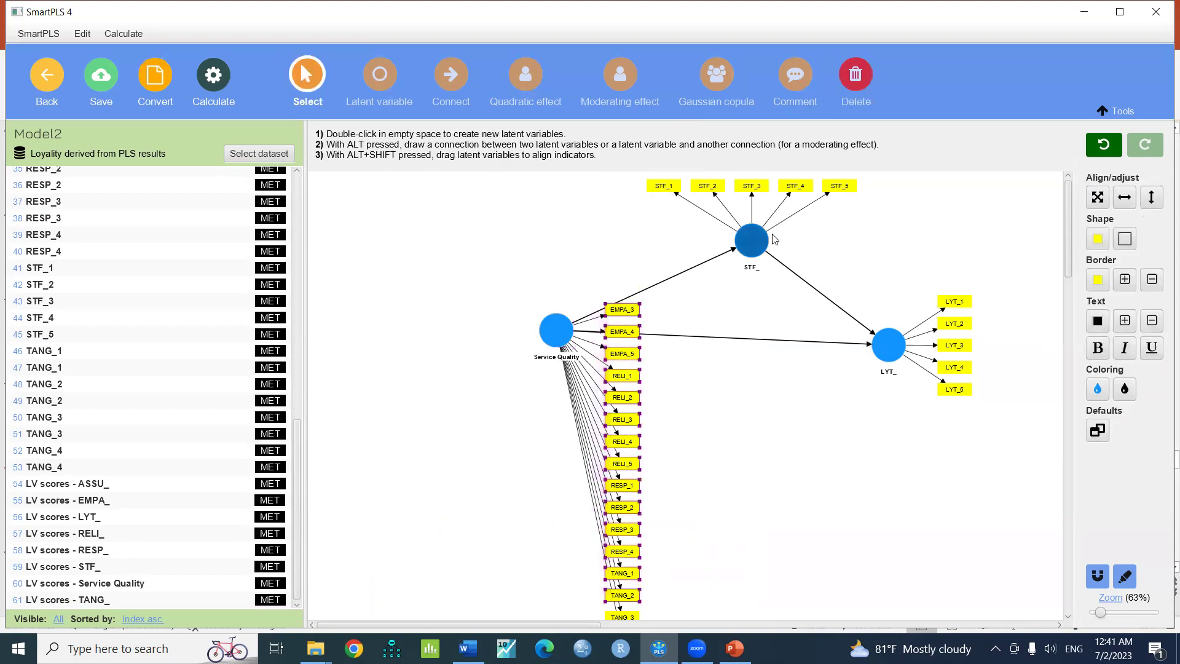
{"action": "left_click", "coordinate": [859, 84]}
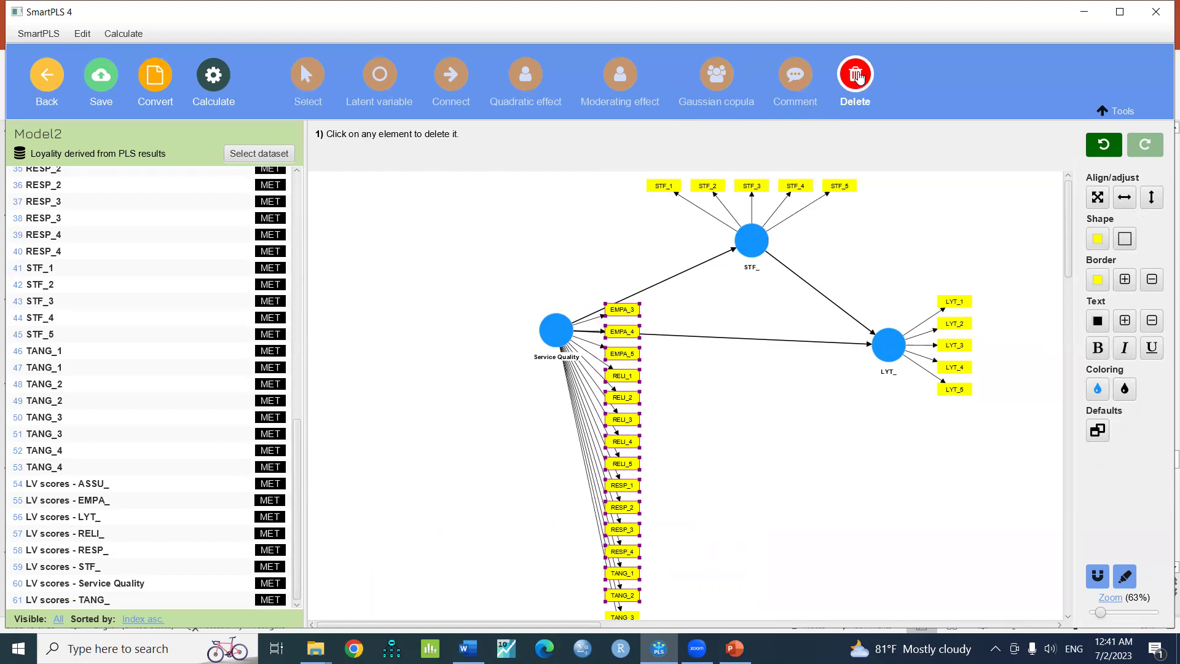
{"action": "left_click", "coordinate": [621, 309]}
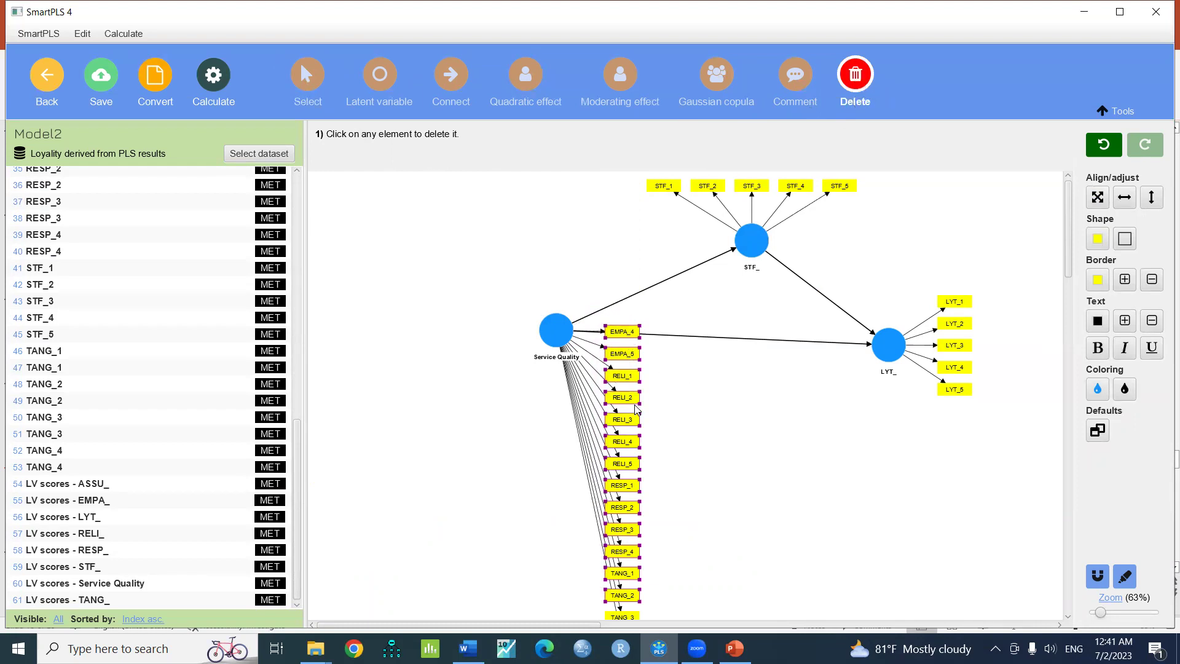
{"action": "key", "text": "Delete"}
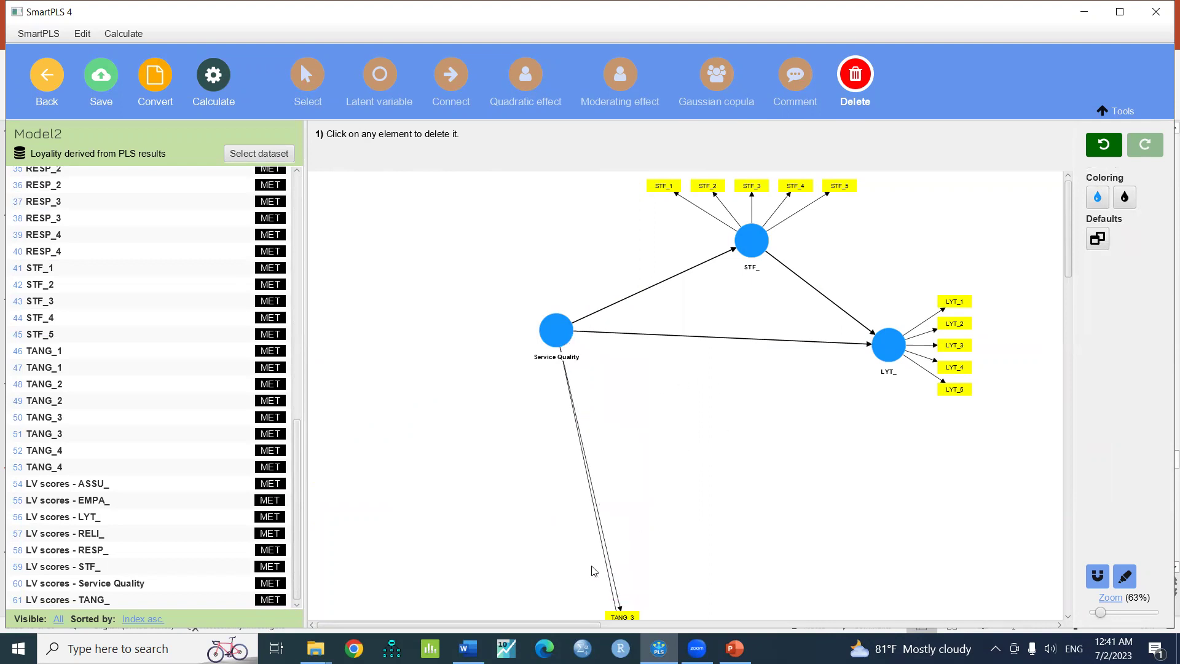
Step: Delete the remaining indicators TANG_3 and TANG_4 from Service Quality
{"action": "scroll", "coordinate": [640, 485], "scroll_direction": "down", "scroll_amount": 1}
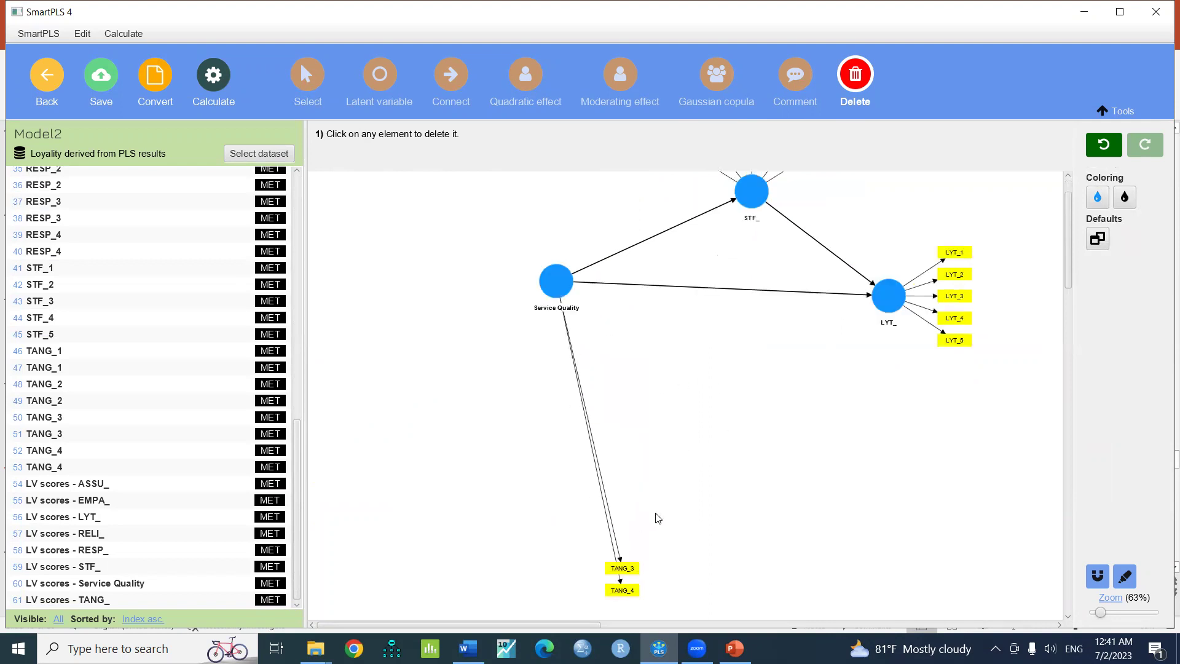
{"action": "key", "text": "Escape"}
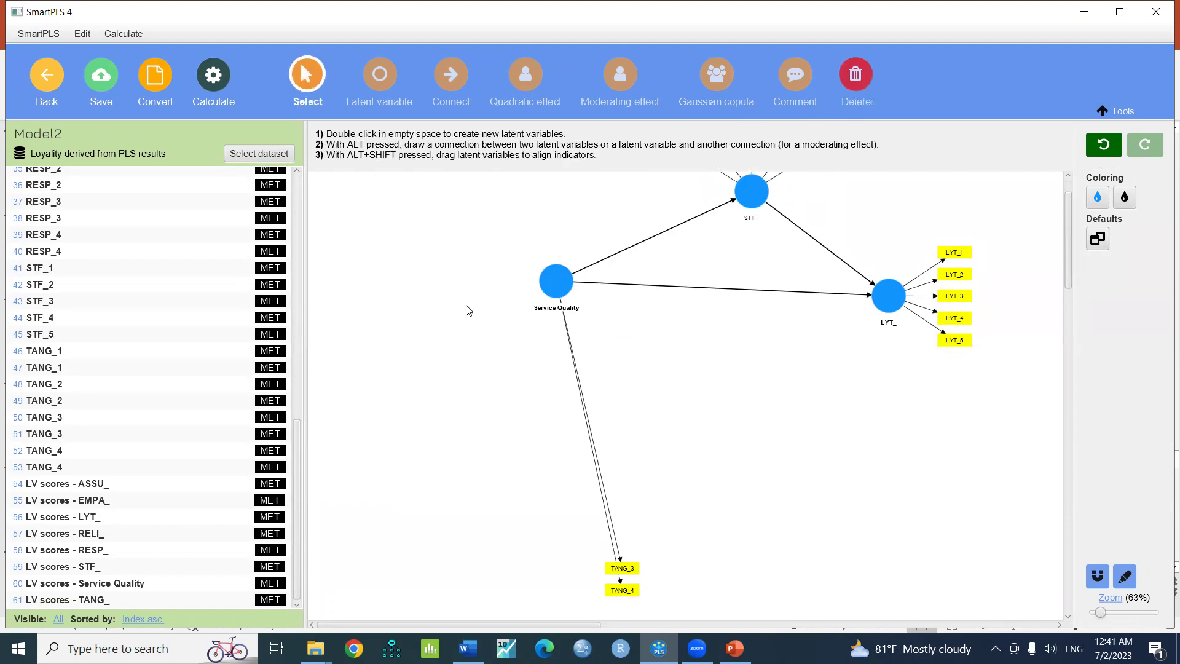
{"action": "left_click_drag", "start_coordinate": [673, 518], "coordinate": [593, 608]}
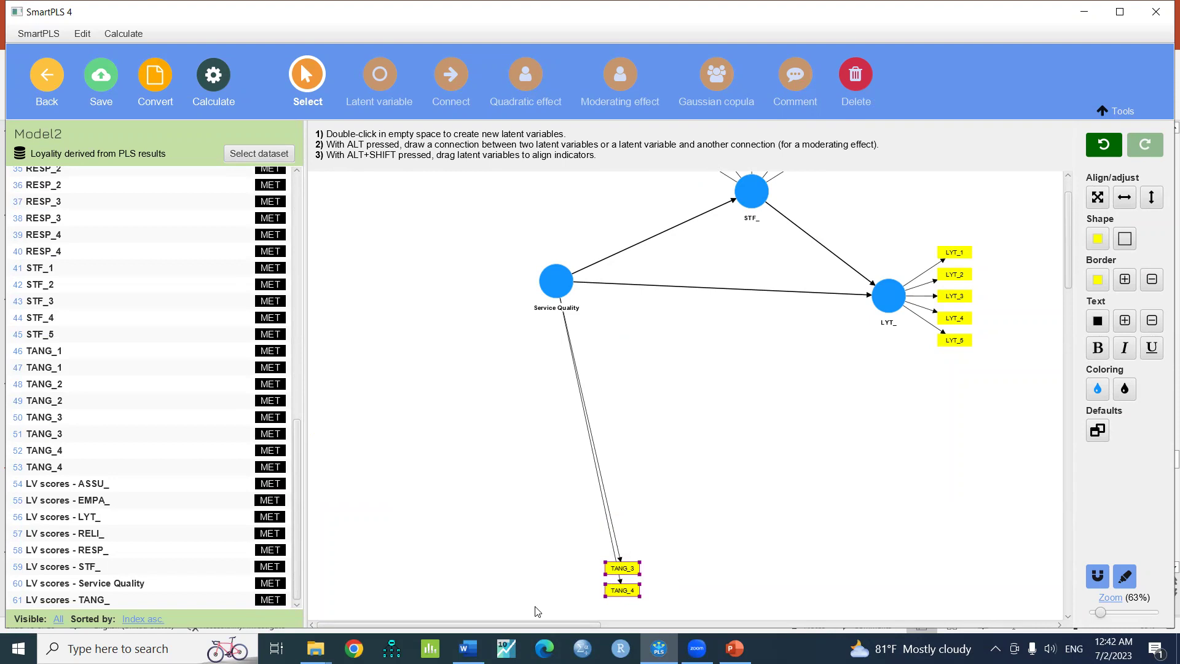
{"action": "key", "text": "Delete"}
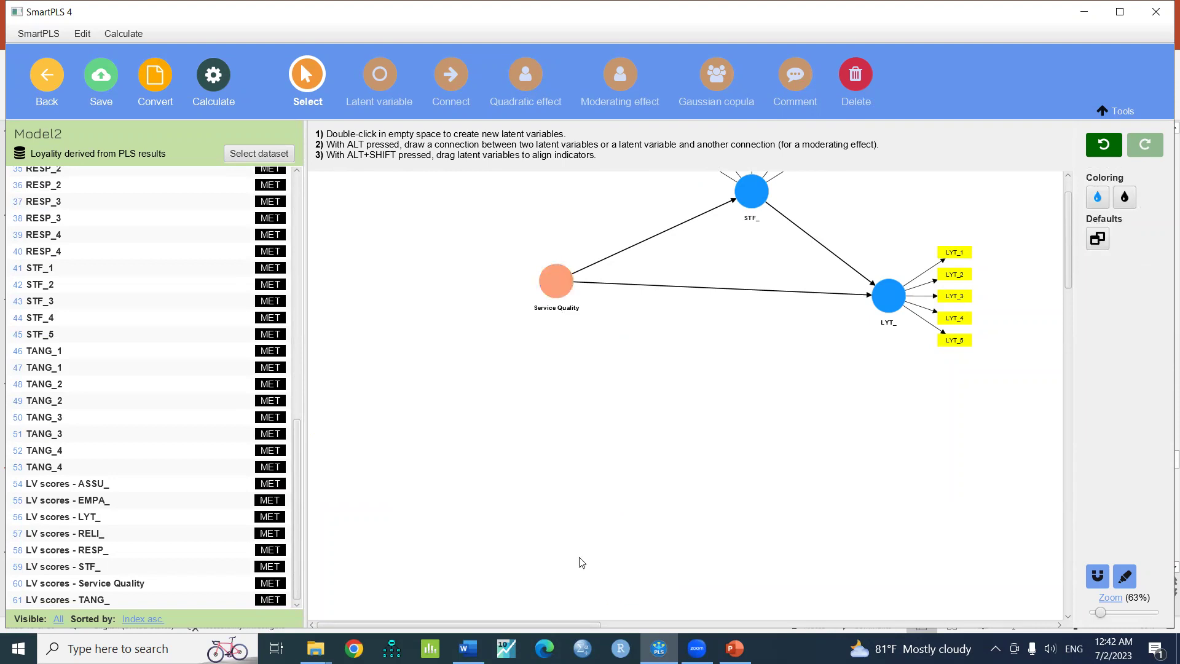
Step: Assign the LV scores of ASSU_, EMPA_, RELI_, RESP_ and TANG_ to Service Quality as its indicators
{"action": "scroll", "coordinate": [646, 459], "scroll_direction": "up", "scroll_amount": 1}
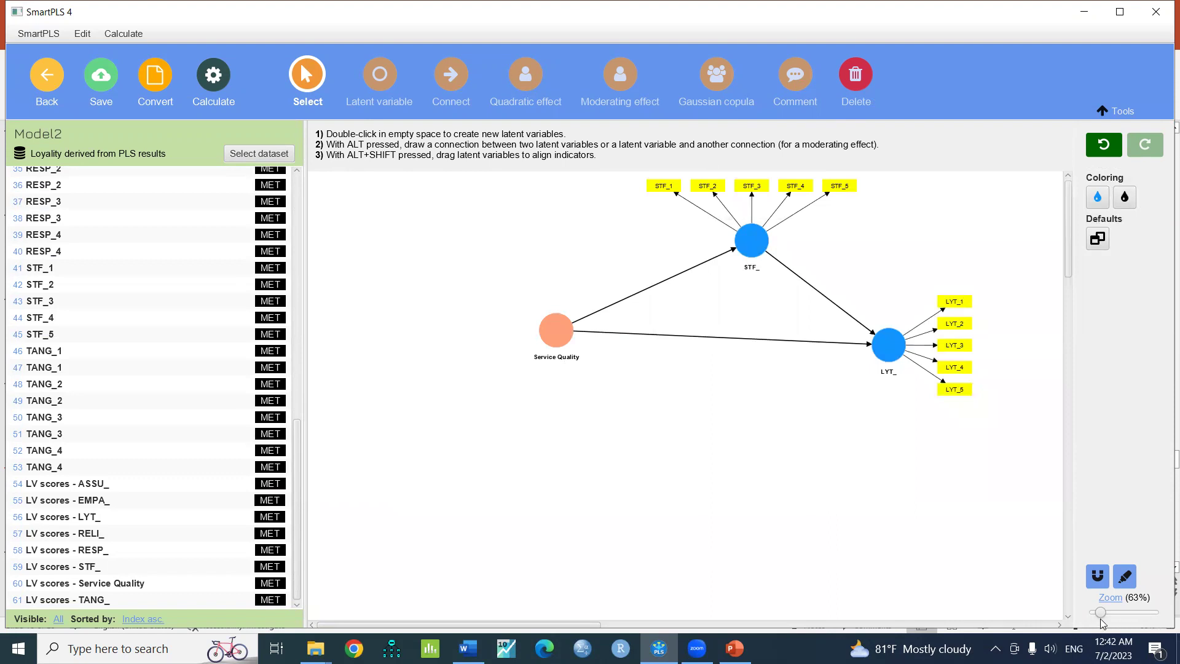
{"action": "left_click_drag", "start_coordinate": [1101, 612], "coordinate": [1104, 612]}
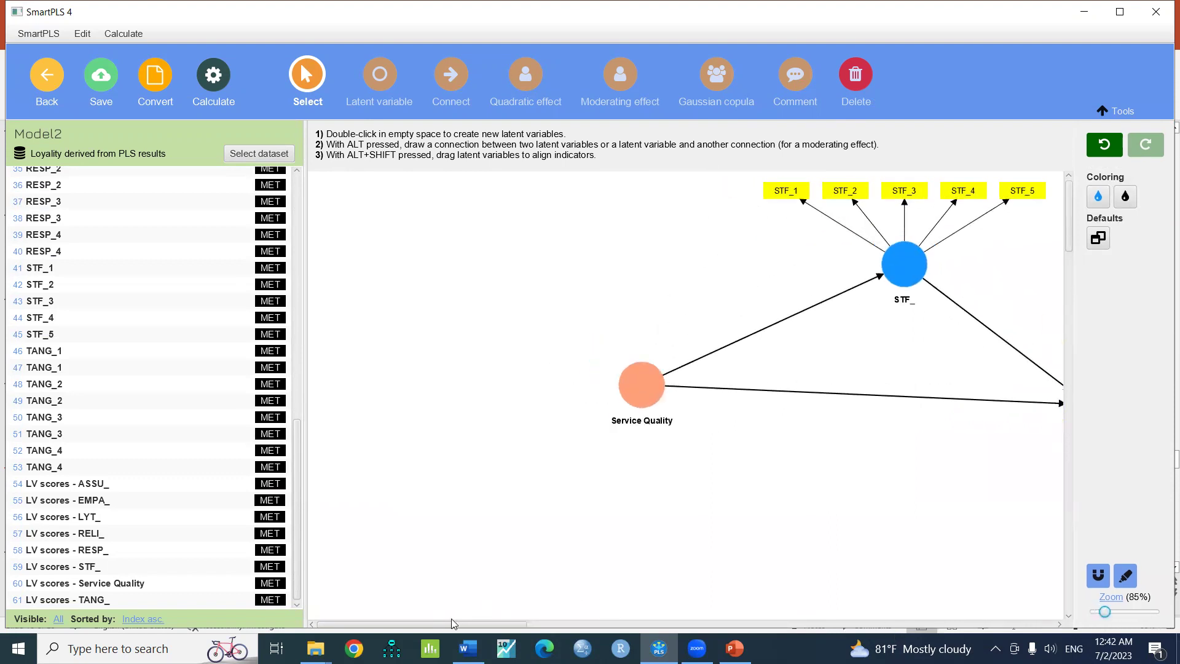
{"action": "left_click_drag", "start_coordinate": [460, 625], "coordinate": [518, 614]}
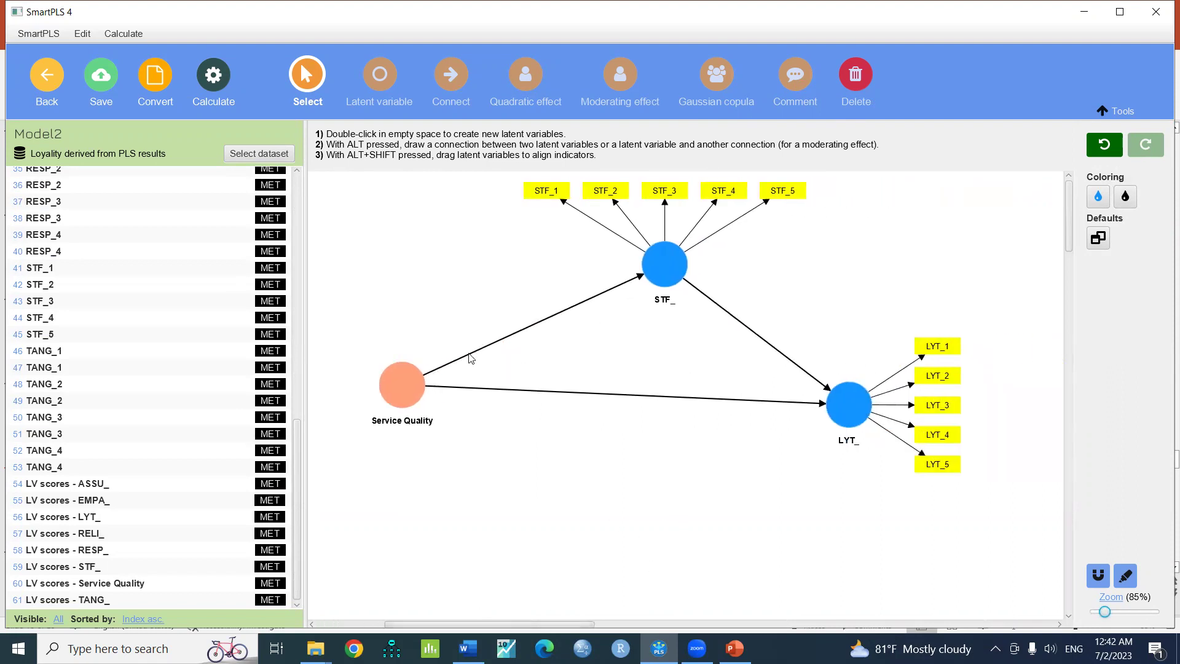
{"action": "mouse_move", "coordinate": [389, 391]}
{"action": "left_click_drag", "start_coordinate": [297, 455], "coordinate": [299, 454]}
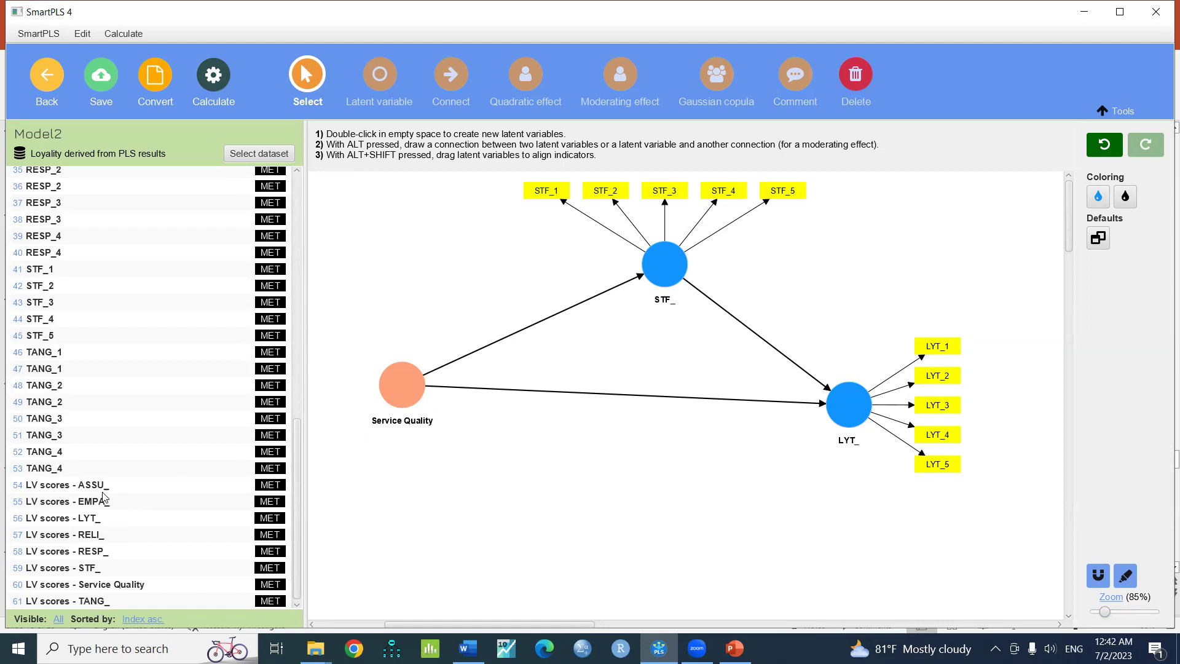
{"action": "left_click", "coordinate": [103, 534]}
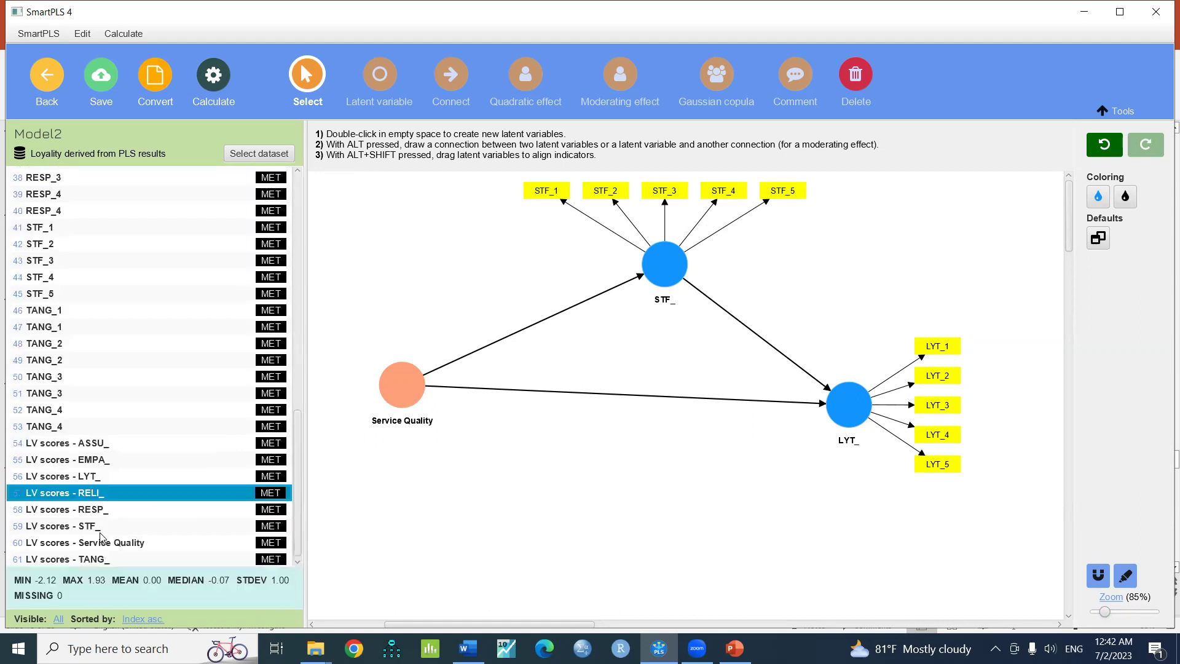
{"action": "left_click", "coordinate": [104, 444], "text": "ctrl"}
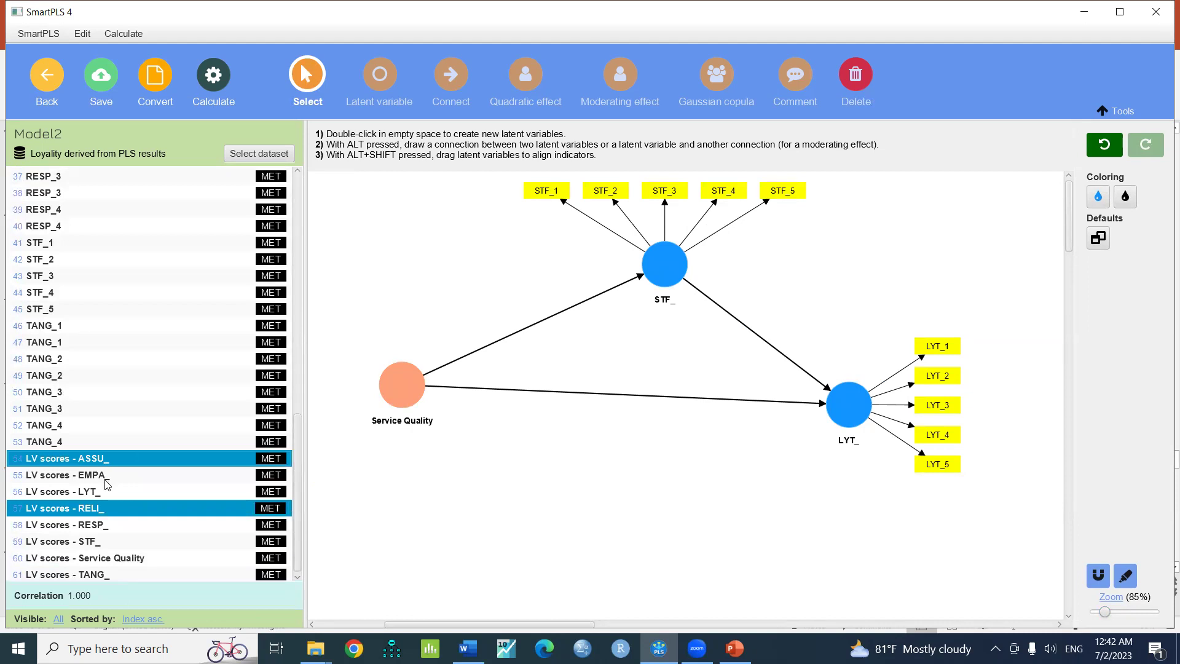
{"action": "left_click", "coordinate": [107, 480], "text": "ctrl"}
{"action": "left_click", "coordinate": [102, 526], "text": "ctrl"}
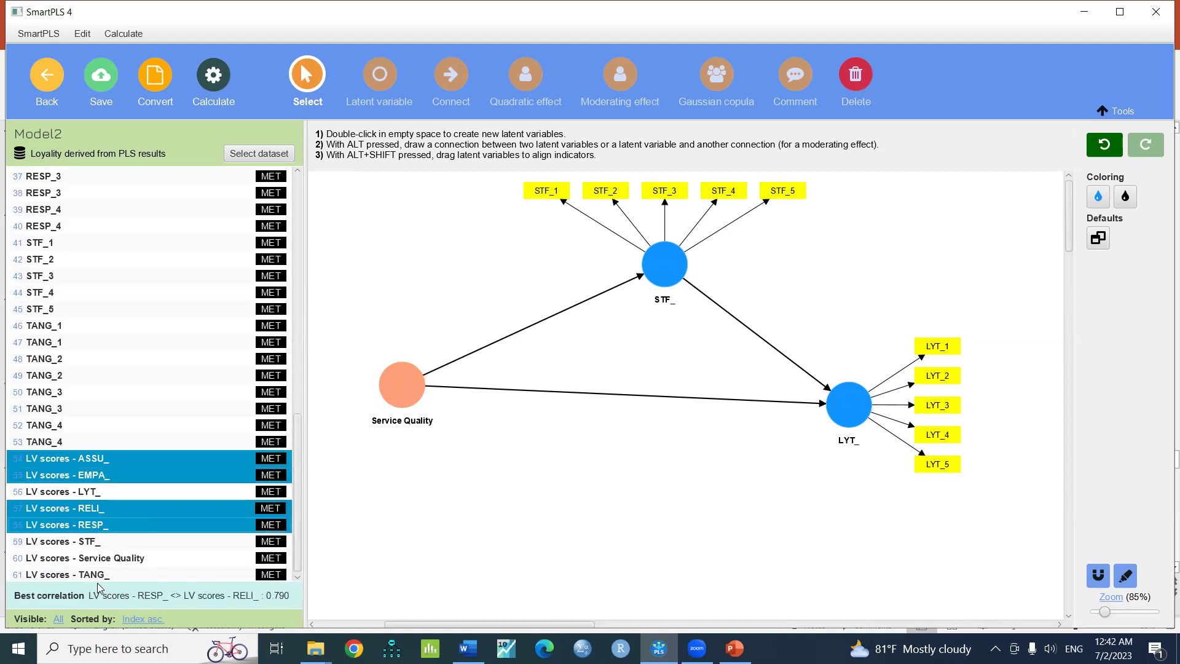
{"action": "left_click", "coordinate": [99, 577], "text": "ctrl"}
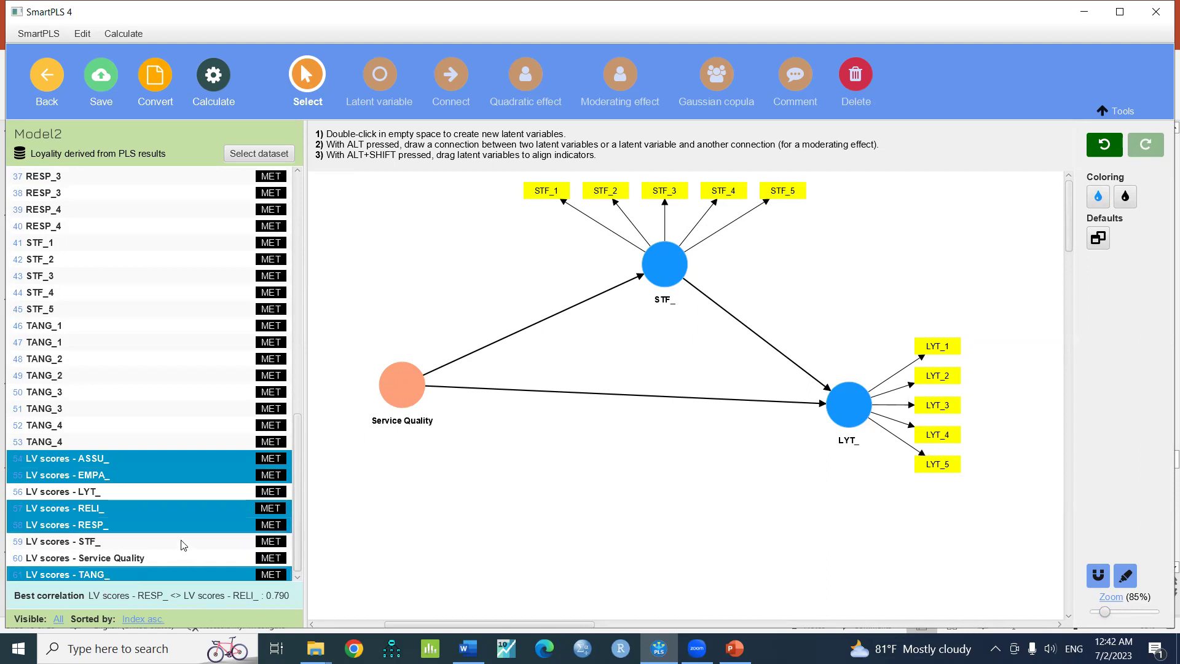
{"action": "left_click_drag", "start_coordinate": [150, 459], "coordinate": [389, 387]}
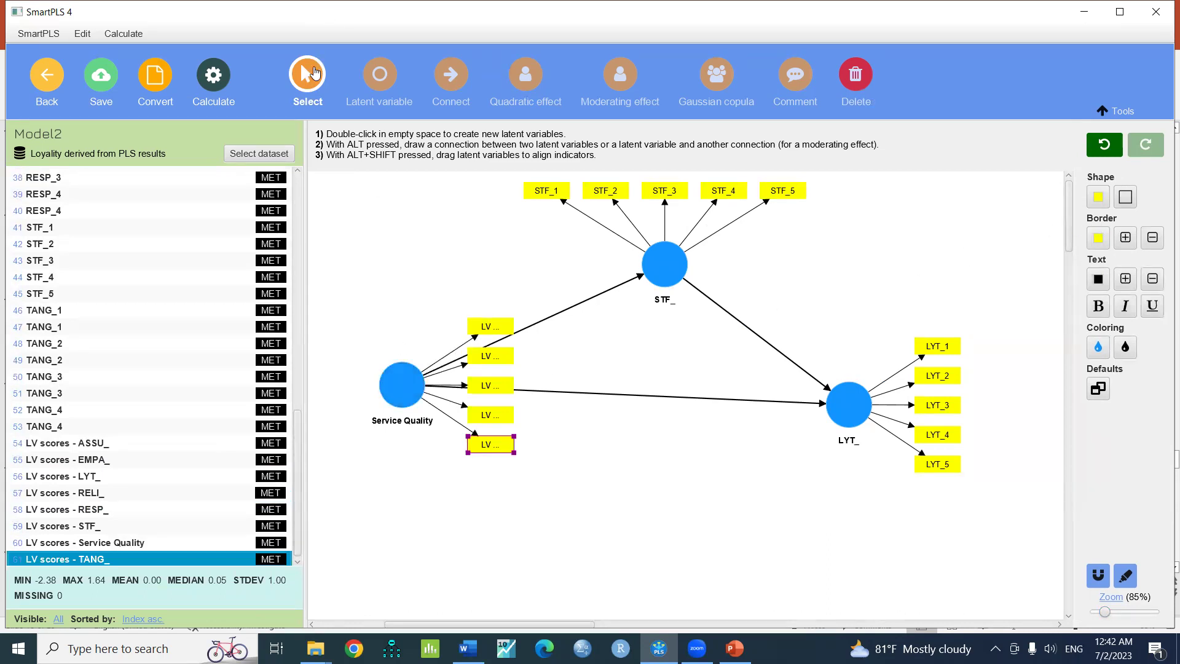
Step: Align the Service Quality indicators to the left side of the construct
{"action": "left_click", "coordinate": [397, 382]}
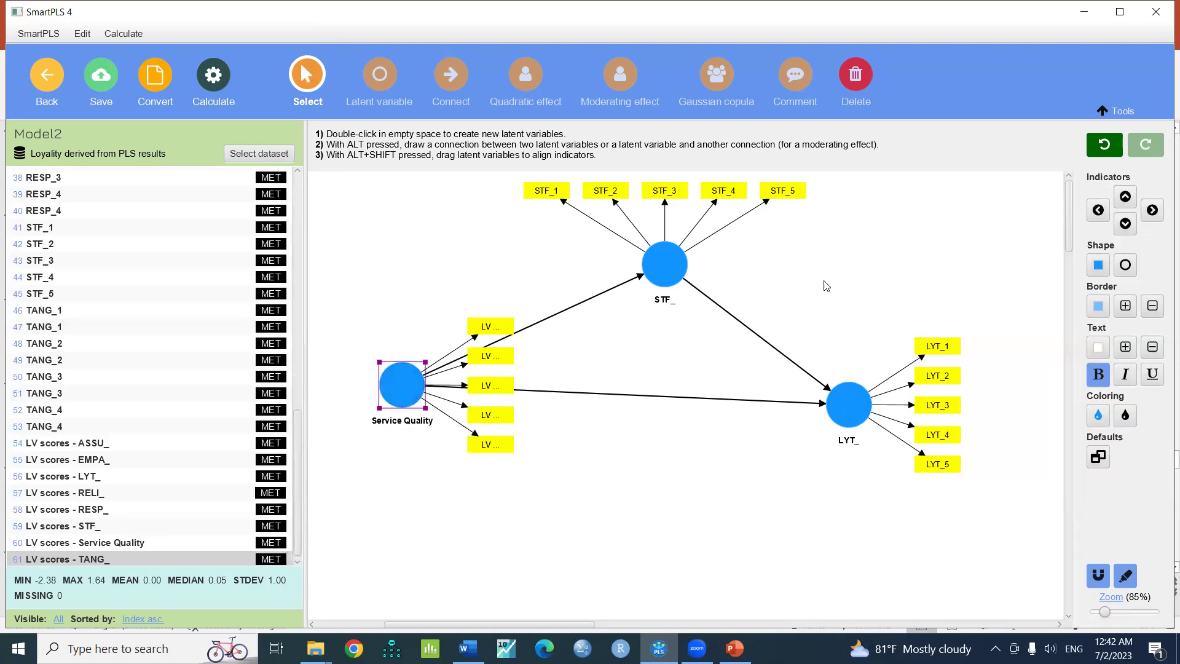
{"action": "left_click", "coordinate": [1099, 210]}
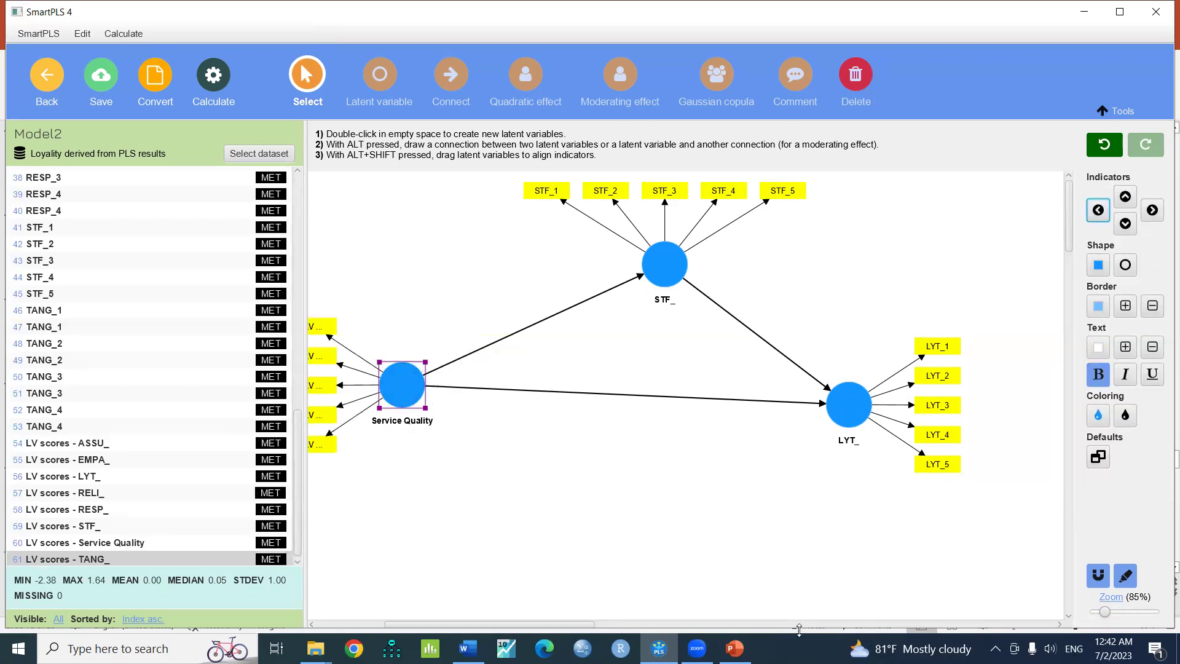
{"action": "mouse_move", "coordinate": [583, 625]}
{"action": "left_mouse_down"}
{"action": "mouse_move", "coordinate": [543, 625]}
{"action": "mouse_move", "coordinate": [583, 625]}
{"action": "mouse_move", "coordinate": [567, 625]}
{"action": "left_mouse_up"}
Step: Shorten the caption of the "LV scores - ASSU_" indicator to ASSU
{"action": "double_click", "coordinate": [353, 329]}
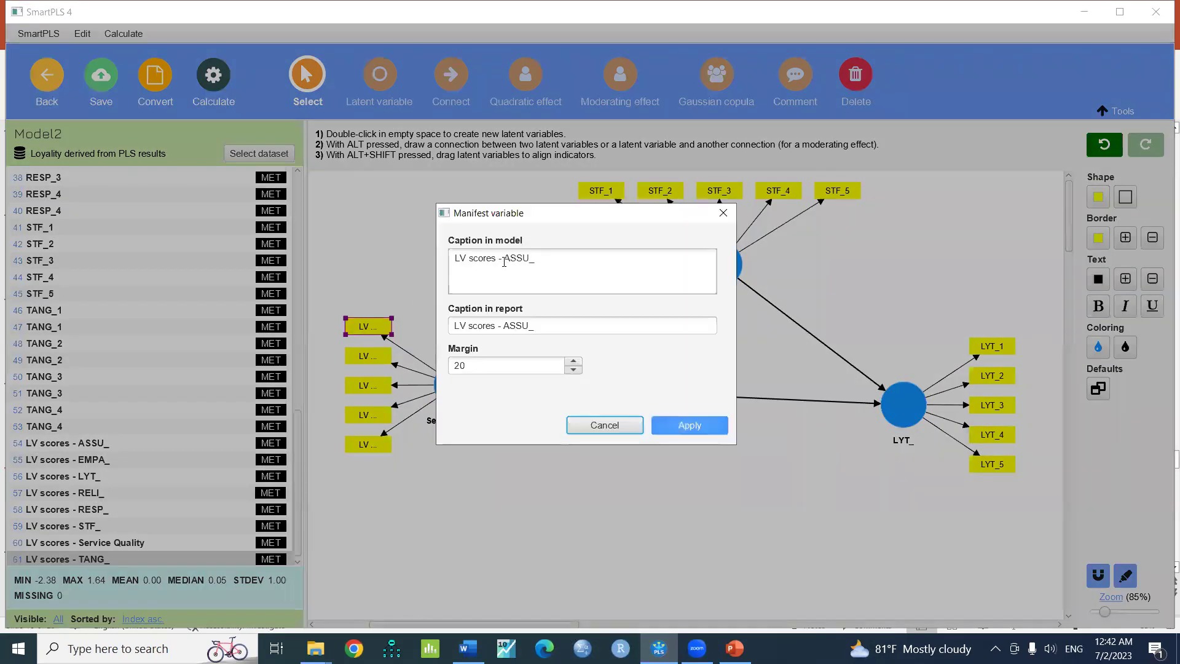
{"action": "left_click_drag", "start_coordinate": [504, 262], "coordinate": [442, 263]}
{"action": "key", "text": "BackSpace"}
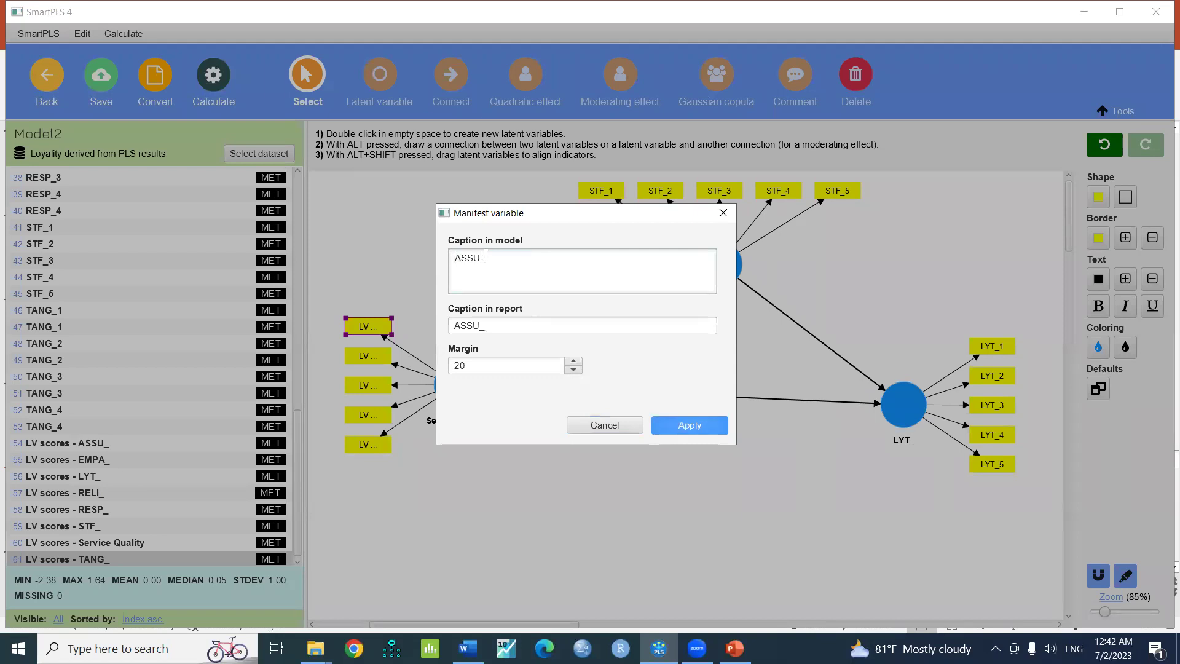
{"action": "key", "text": "BackSpace"}
{"action": "left_click", "coordinate": [694, 425]}
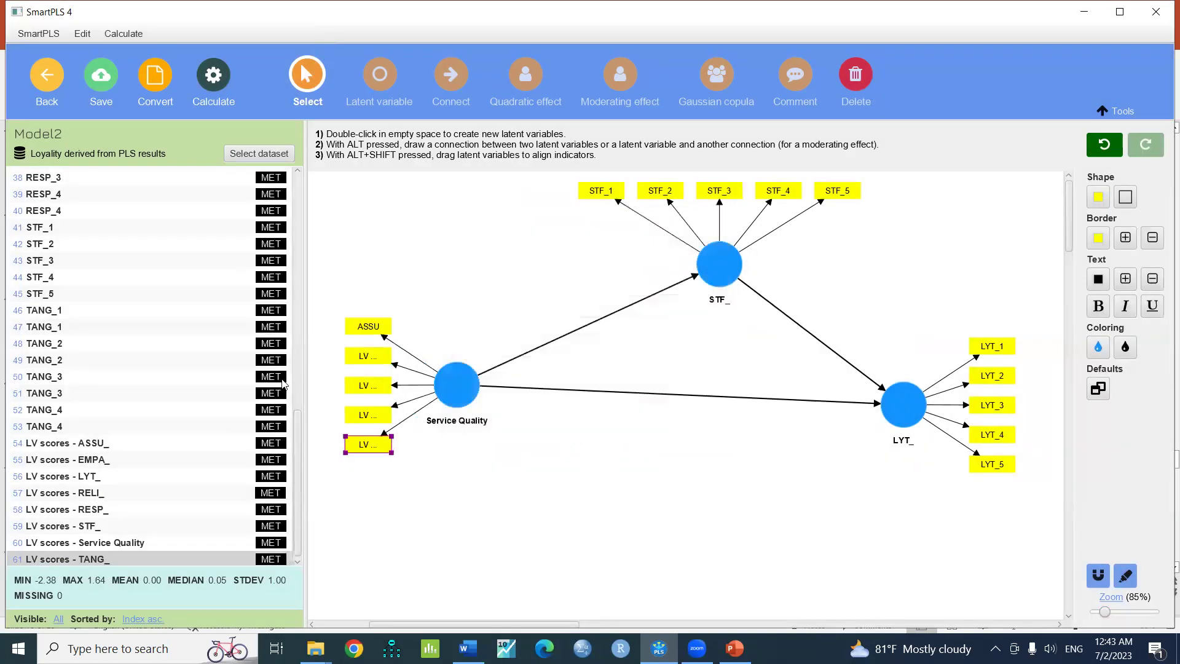
Step: Shorten the caption of the "LV scores - EMPA_" indicator to EMPA
{"action": "double_click", "coordinate": [354, 356]}
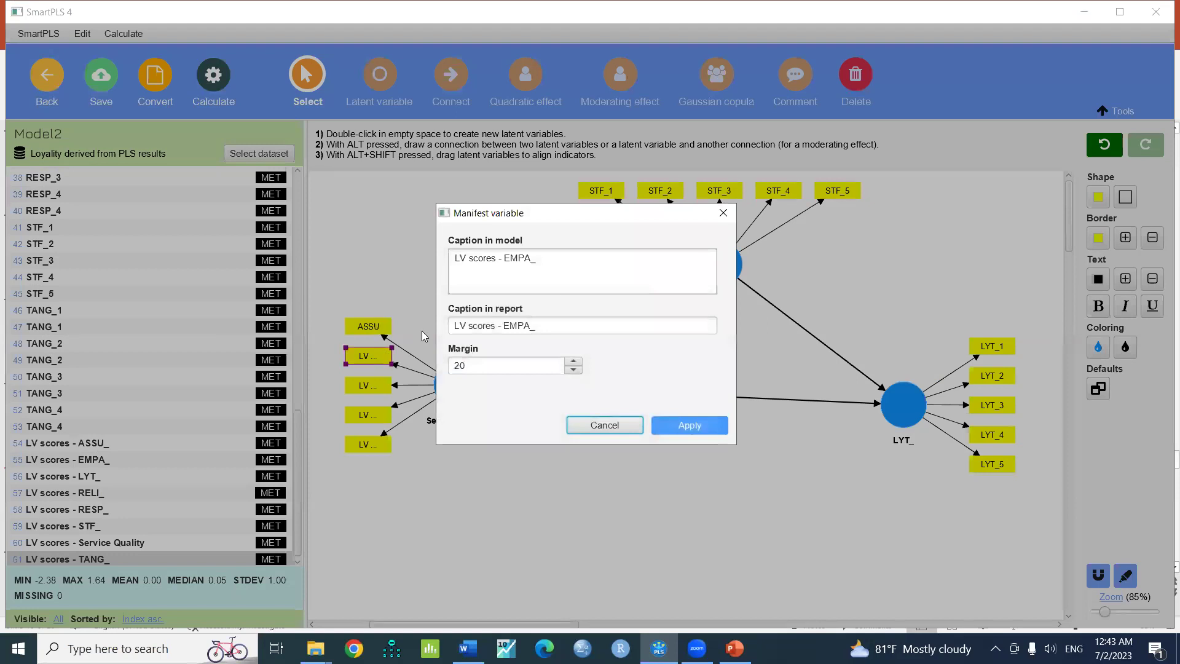
{"action": "left_click_drag", "start_coordinate": [505, 258], "coordinate": [412, 258]}
{"action": "key", "text": "BackSpace"}
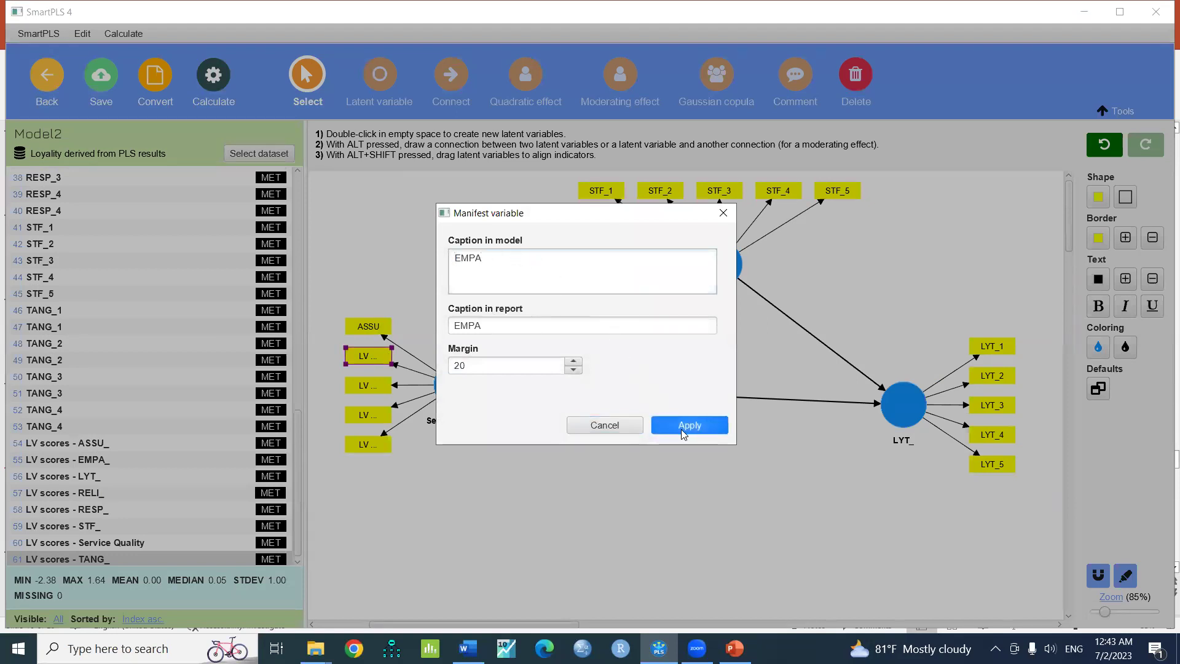
{"action": "left_click", "coordinate": [670, 422]}
Step: Shorten the caption of the "LV scores - RELI_" indicator to RELI
{"action": "left_click", "coordinate": [364, 388]}
{"action": "double_click", "coordinate": [366, 391]}
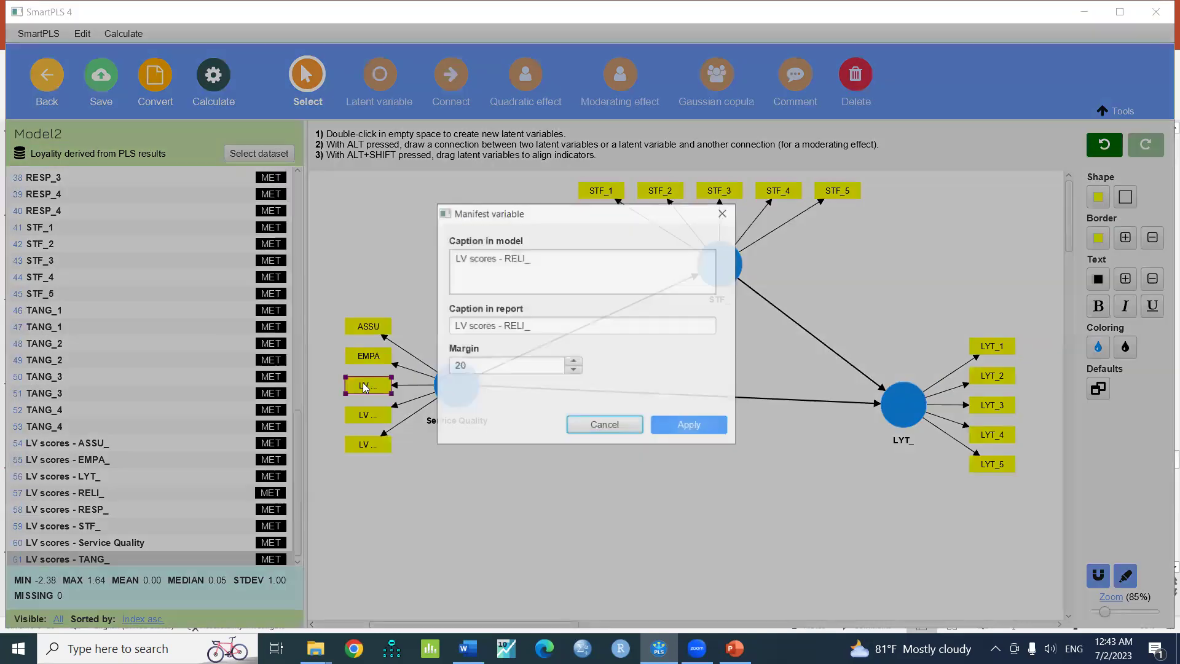
{"action": "left_click_drag", "start_coordinate": [504, 258], "coordinate": [432, 260]}
{"action": "key", "text": "BackSpace"}
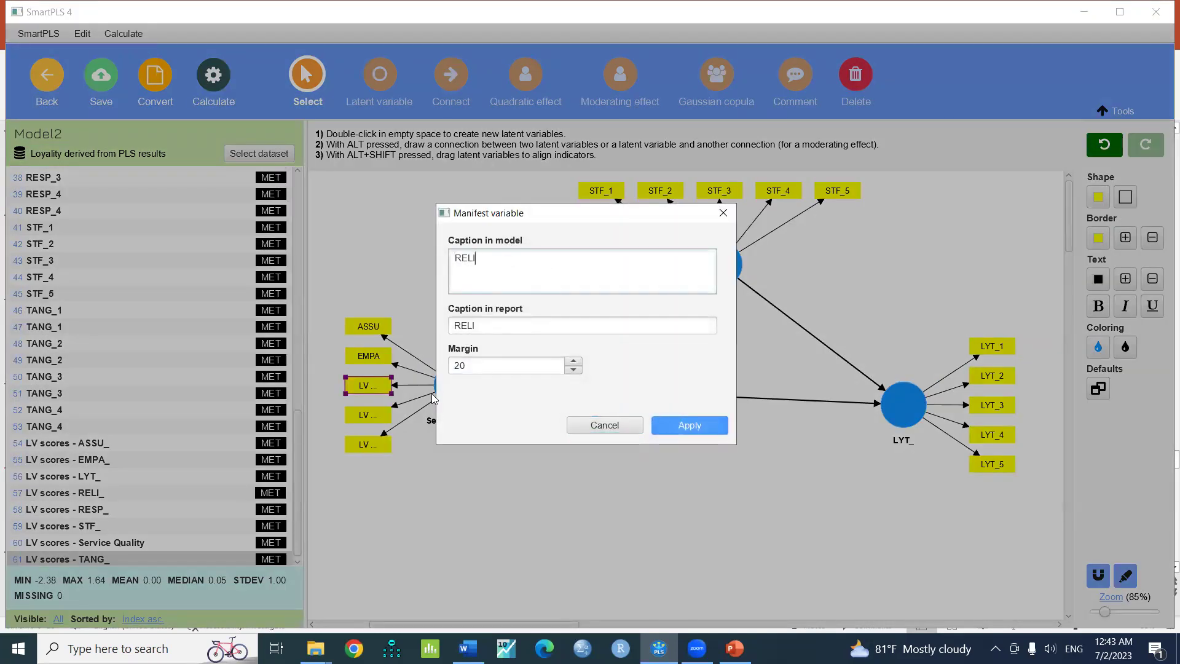
{"action": "left_click", "coordinate": [673, 426]}
Step: Shorten the caption of the "LV scores - RESP_" indicator to RESP
{"action": "left_click", "coordinate": [387, 449]}
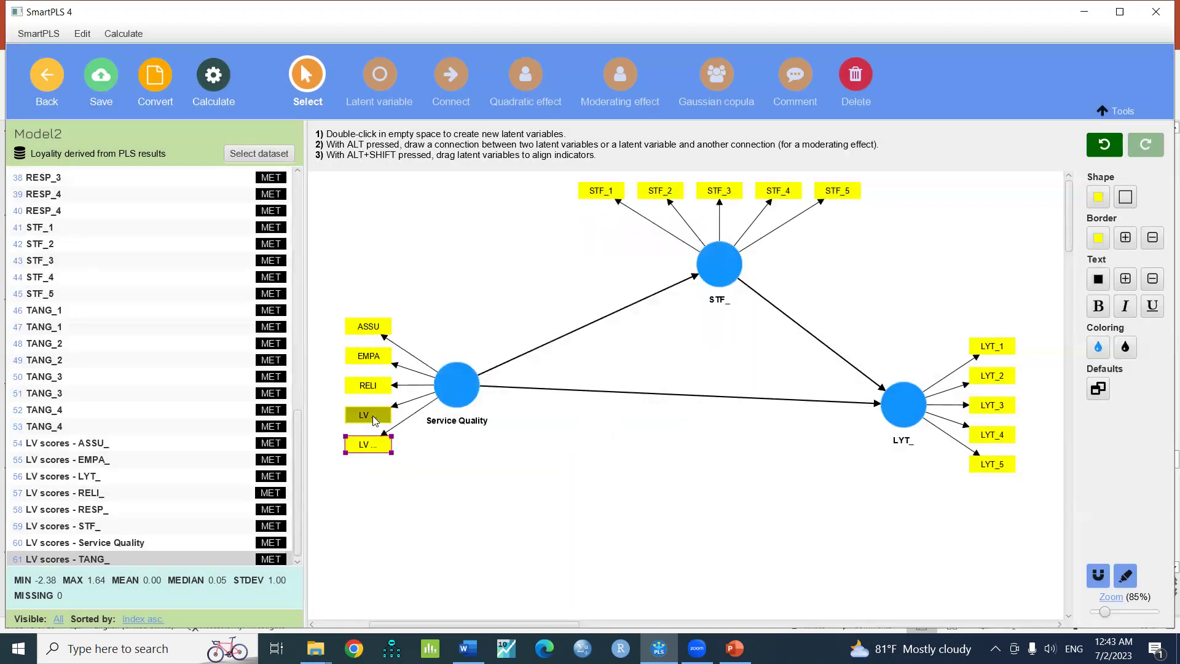
{"action": "double_click", "coordinate": [374, 417]}
{"action": "left_click_drag", "start_coordinate": [505, 262], "coordinate": [453, 258]}
{"action": "key", "text": "BackSpace"}
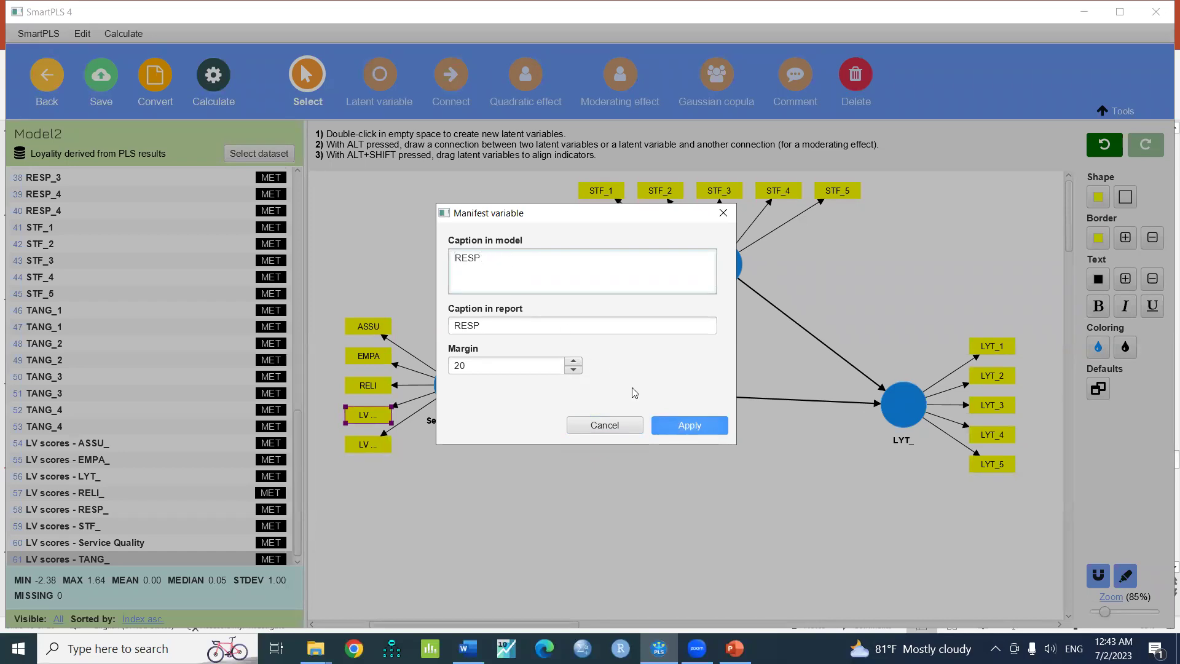
{"action": "left_click", "coordinate": [679, 425]}
Step: Shorten the caption of the "LV scores - TANG_" indicator to TANG
{"action": "double_click", "coordinate": [367, 444]}
{"action": "left_click_drag", "start_coordinate": [507, 258], "coordinate": [446, 244]}
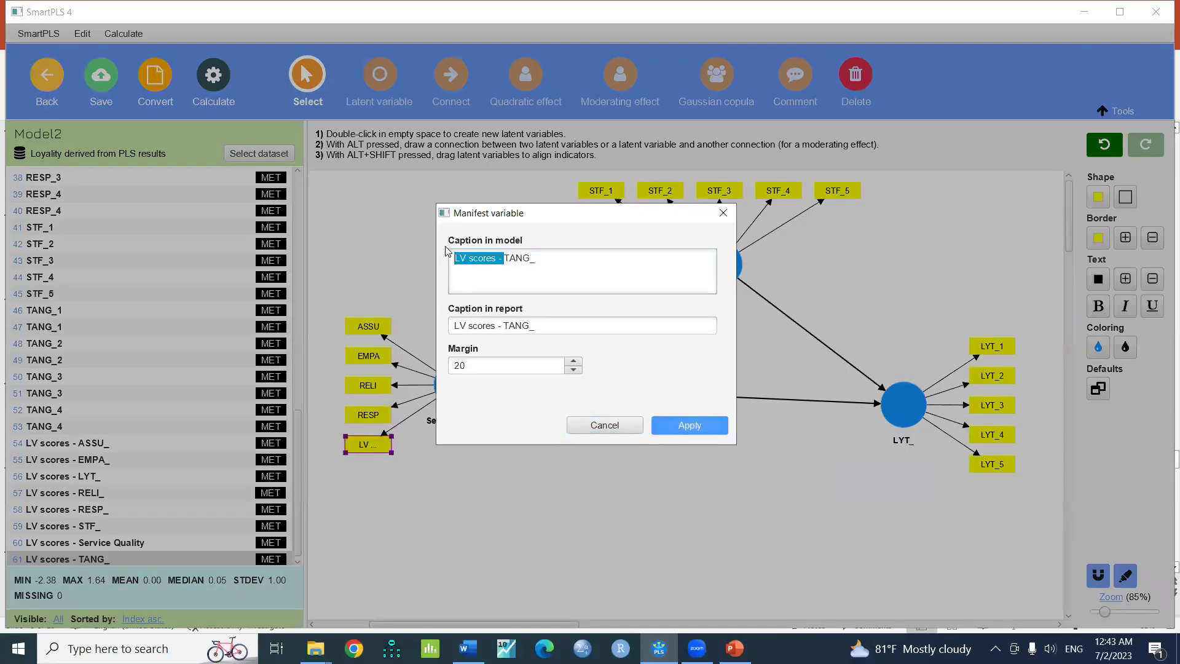
{"action": "key", "text": "BackSpace"}
{"action": "key", "text": "BackSpace"}
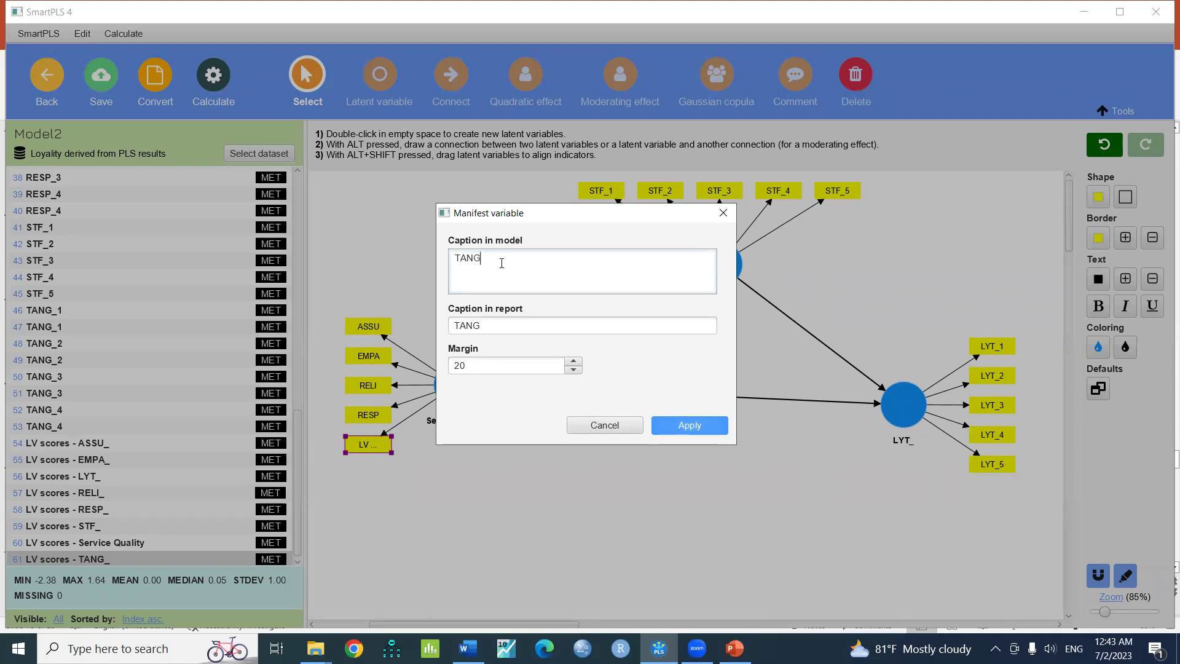
{"action": "left_click", "coordinate": [690, 426]}
{"action": "left_click", "coordinate": [672, 549]}
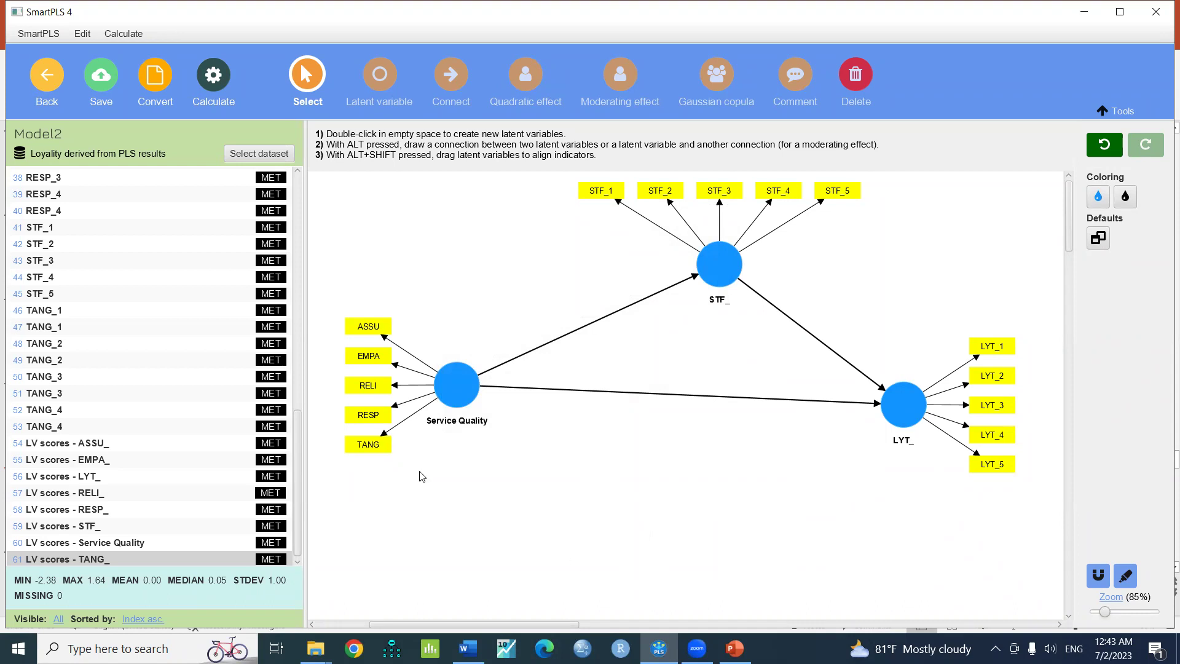
Step: Run the PLS-SEM algorithm on Model2 with Path weighting, standardized results and default initial weights, and bring the whole result diagram into view
{"action": "left_click", "coordinate": [225, 90]}
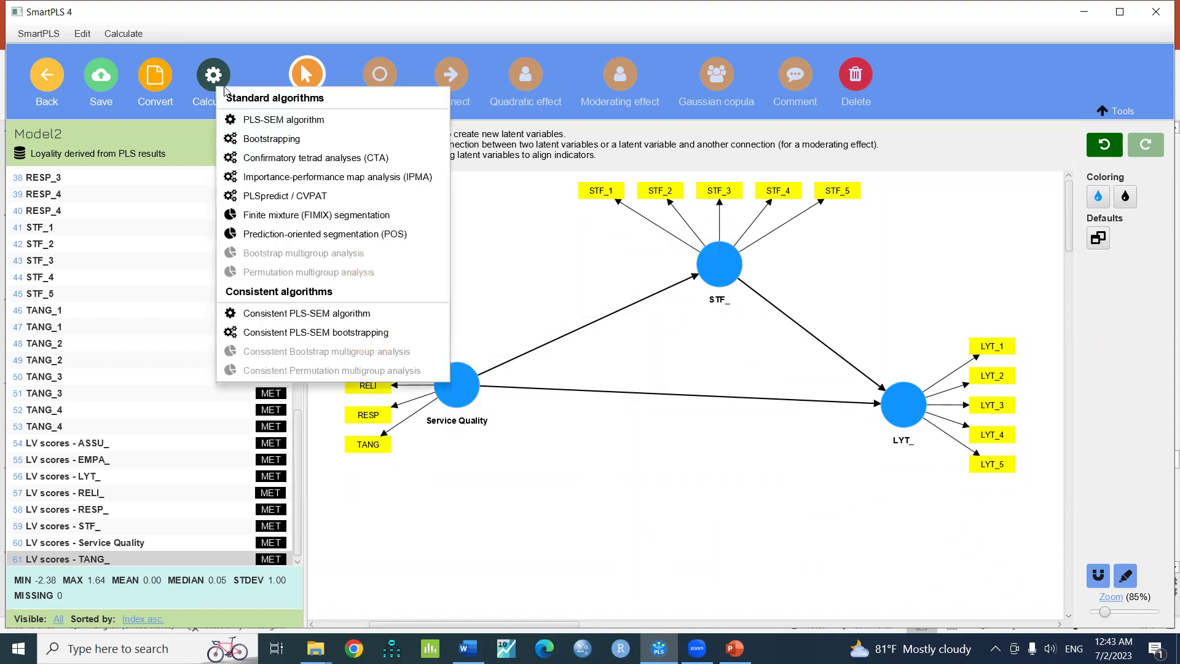
{"action": "left_click", "coordinate": [270, 118]}
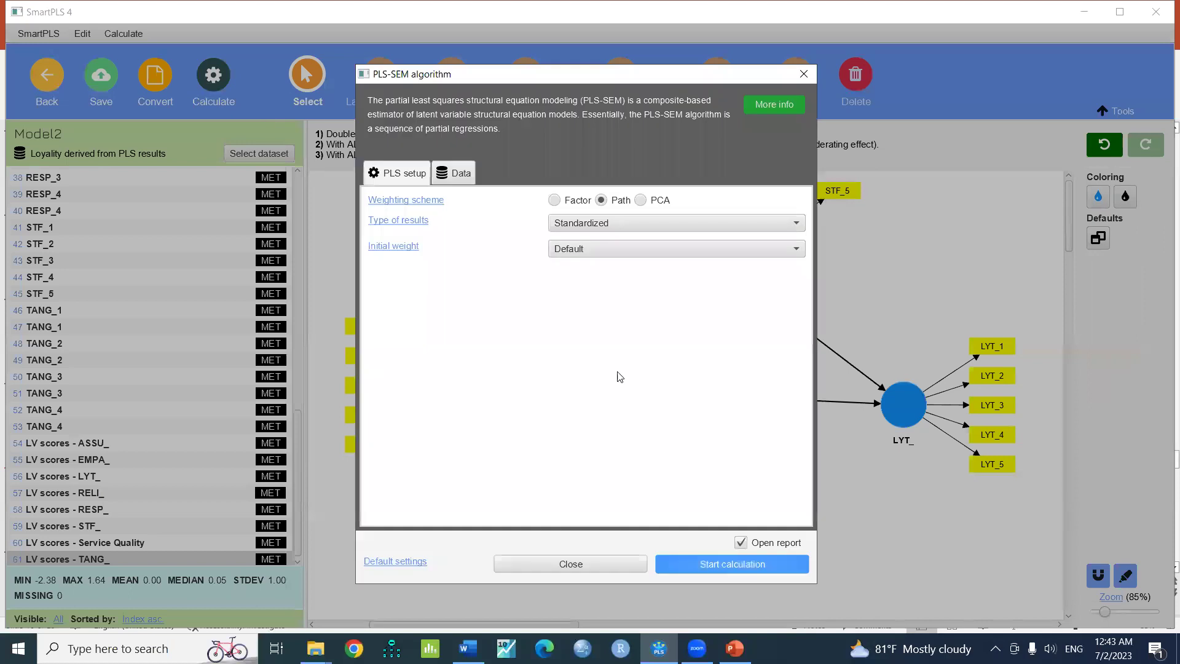
{"action": "left_click", "coordinate": [760, 559]}
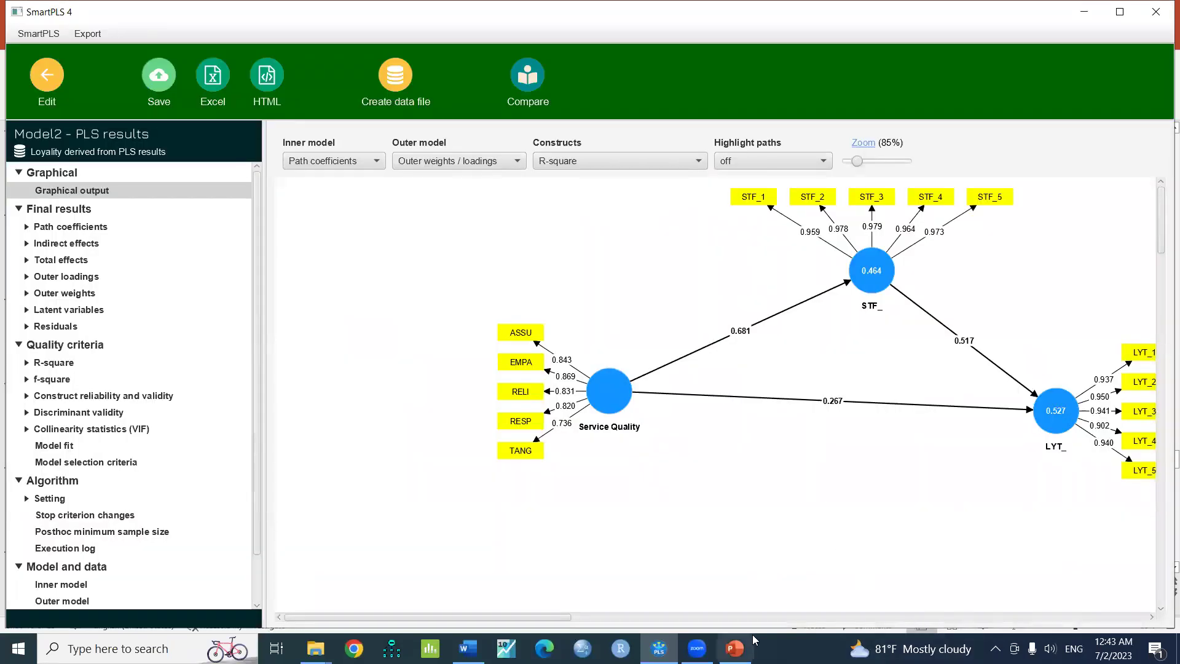
{"action": "left_click_drag", "start_coordinate": [566, 621], "coordinate": [615, 625]}
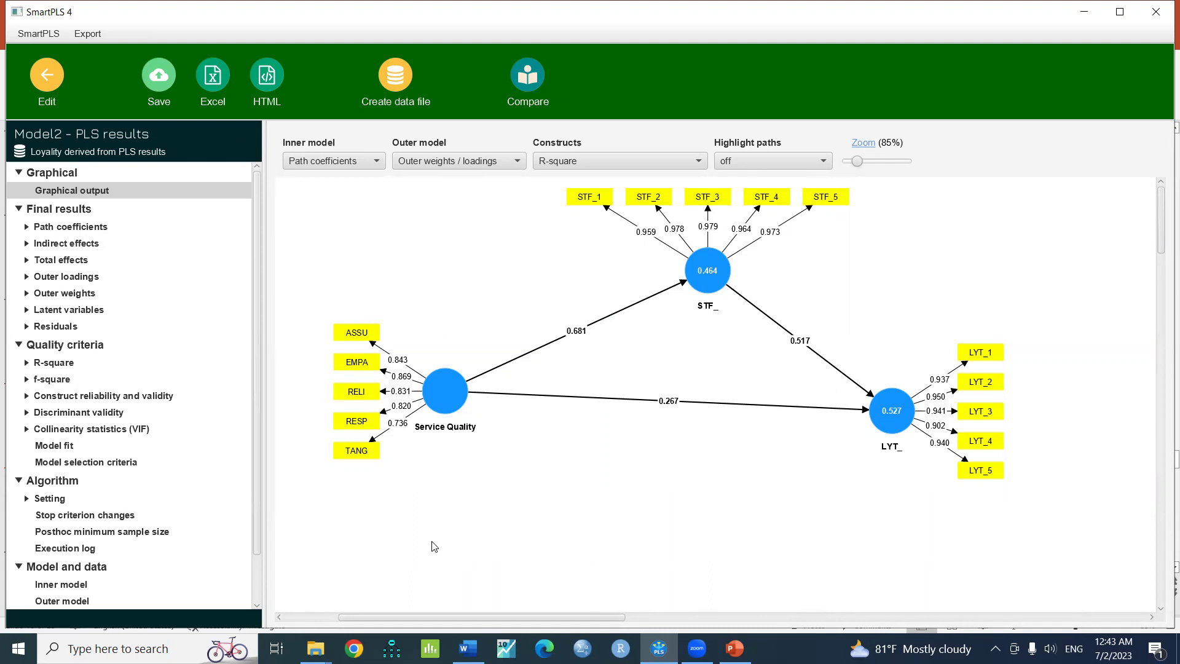
Step: Review Model2's model fit, its construct reliability and validity overview, and its discriminant validity by HTMT and Fornell-Larcker criterion
{"action": "left_click", "coordinate": [55, 446]}
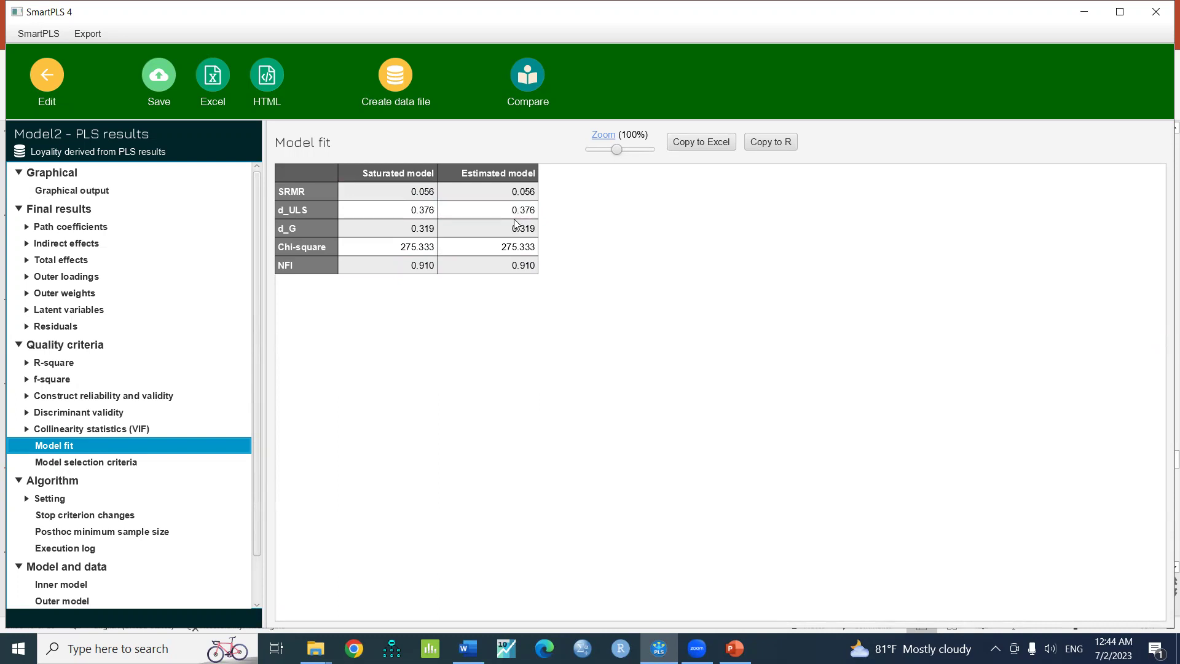
{"action": "left_click", "coordinate": [132, 397]}
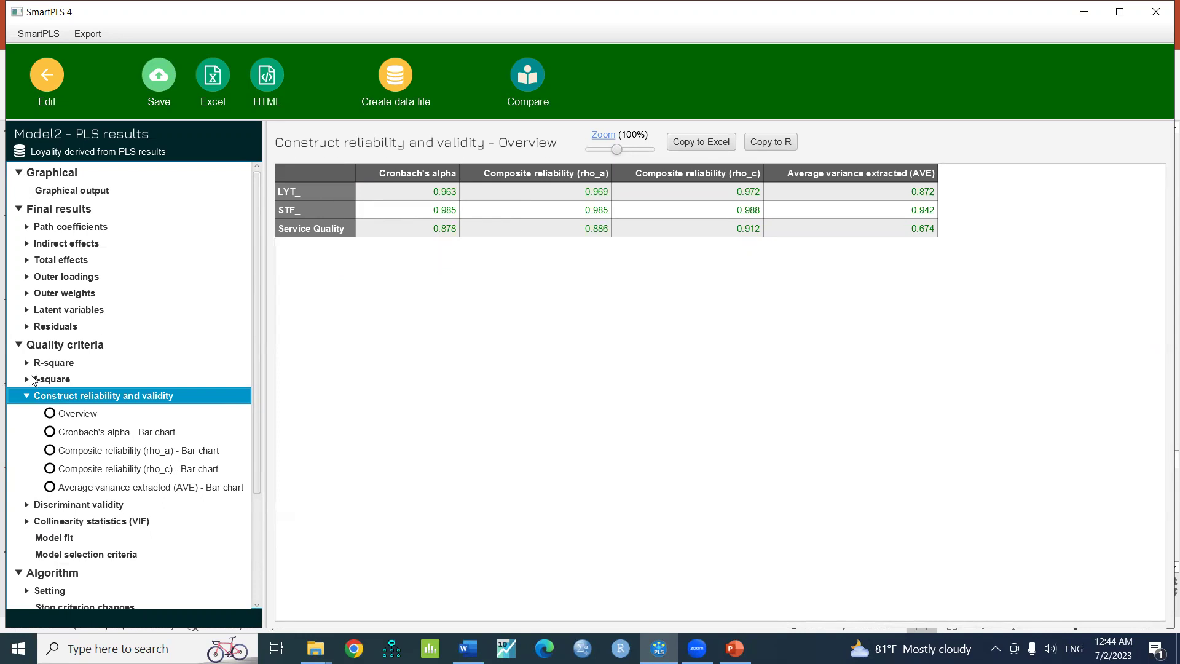
{"action": "left_click", "coordinate": [78, 505]}
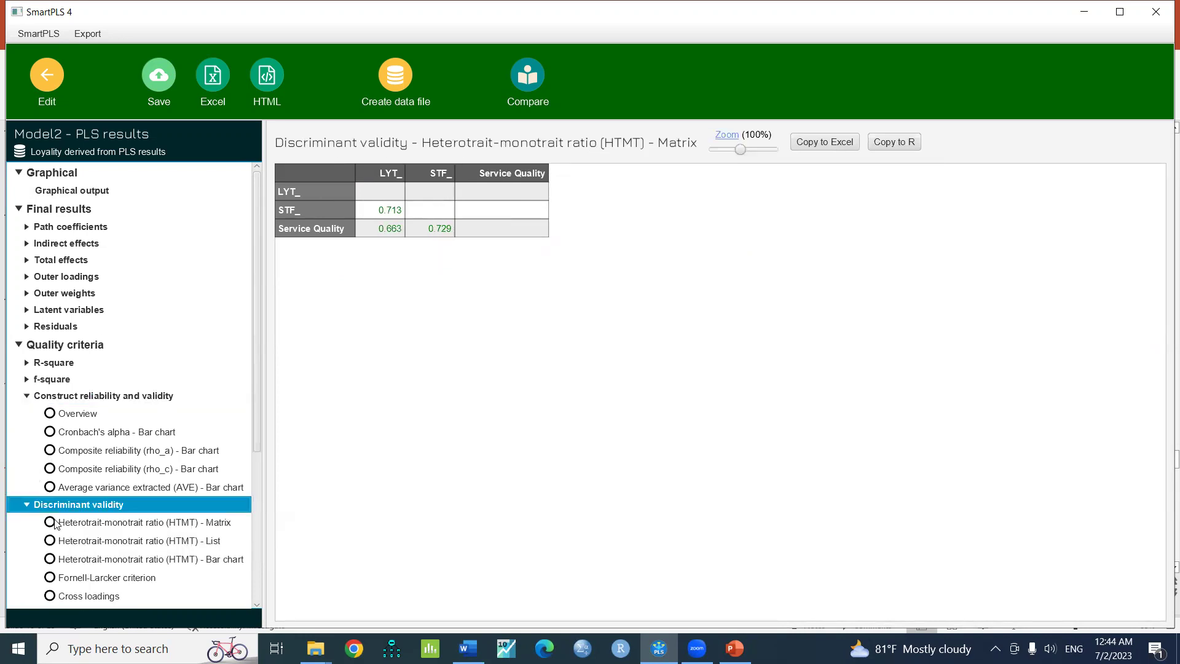
{"action": "left_click", "coordinate": [110, 579]}
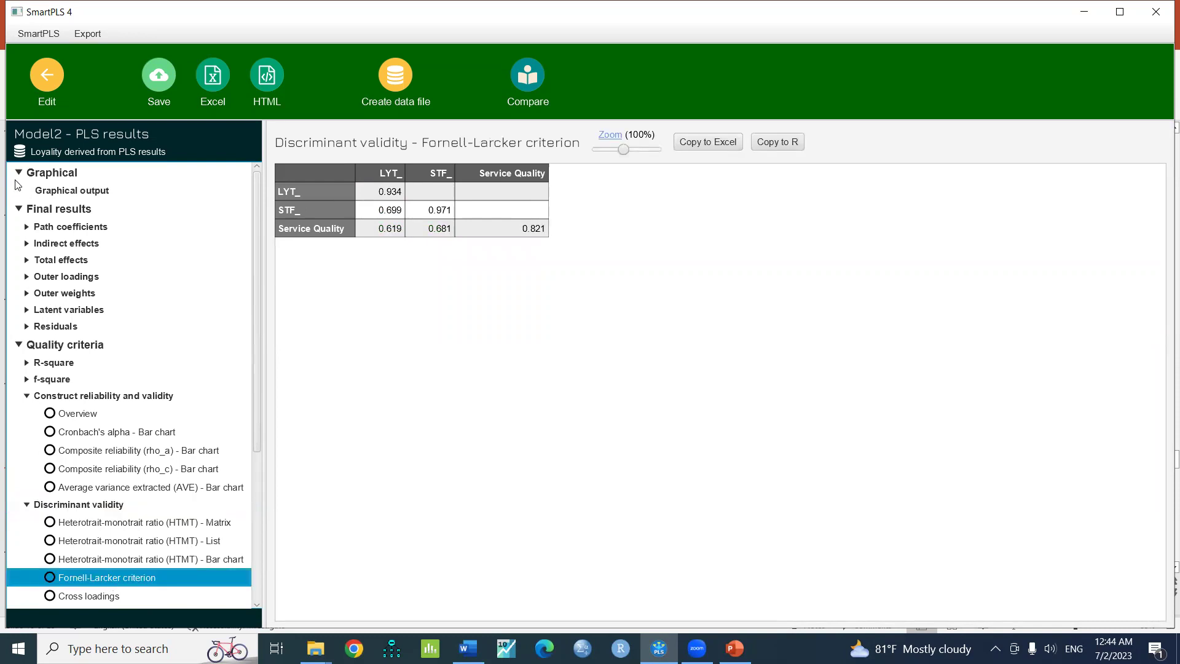
{"action": "scroll", "coordinate": [74, 561], "scroll_direction": "down", "scroll_amount": 2}
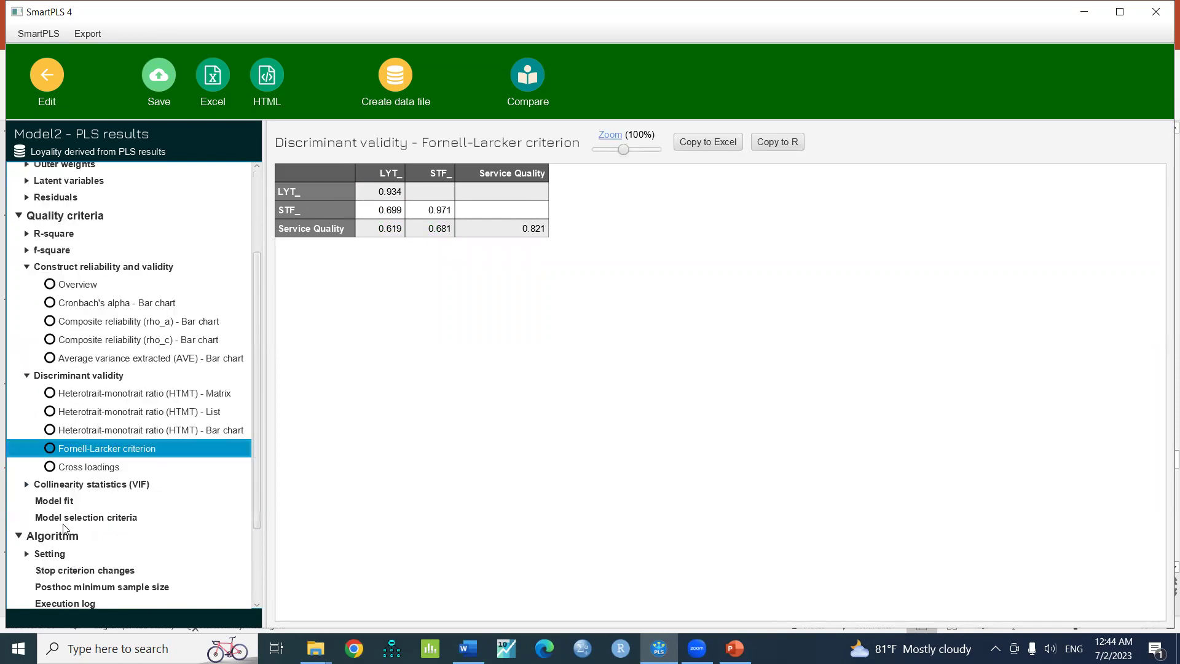
Step: Examine Model2's outer-model collinearity statistics (VIF) and its path coefficients matrix
{"action": "left_click", "coordinate": [74, 485]}
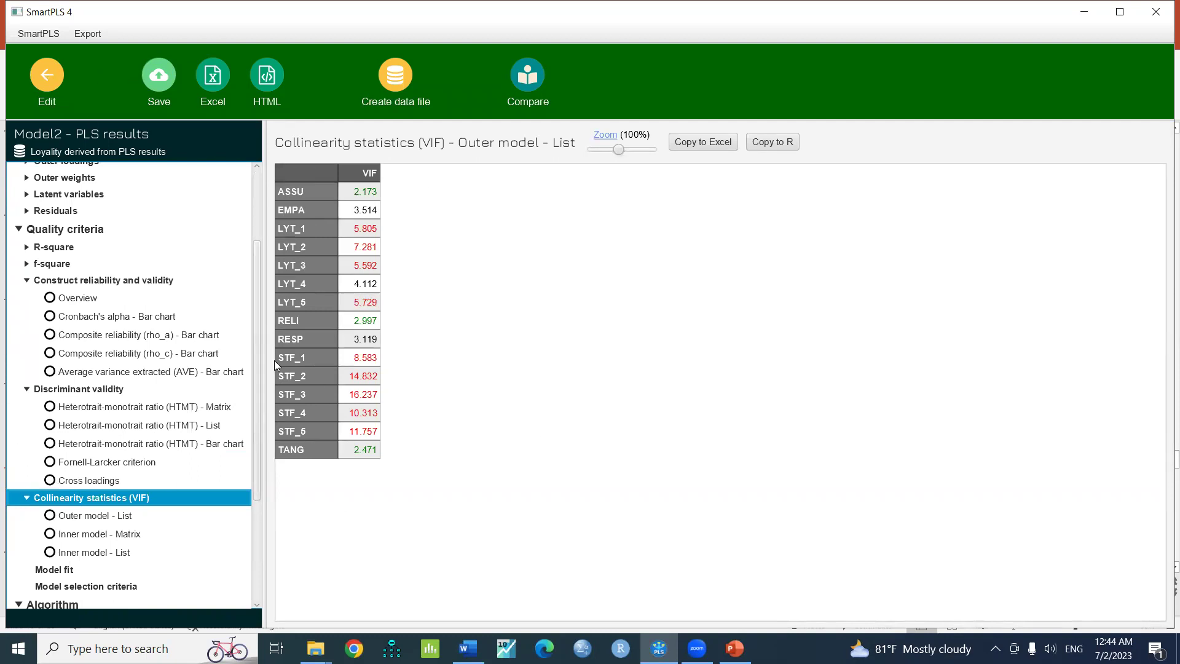
{"action": "scroll", "coordinate": [161, 362], "scroll_direction": "up", "scroll_amount": 3}
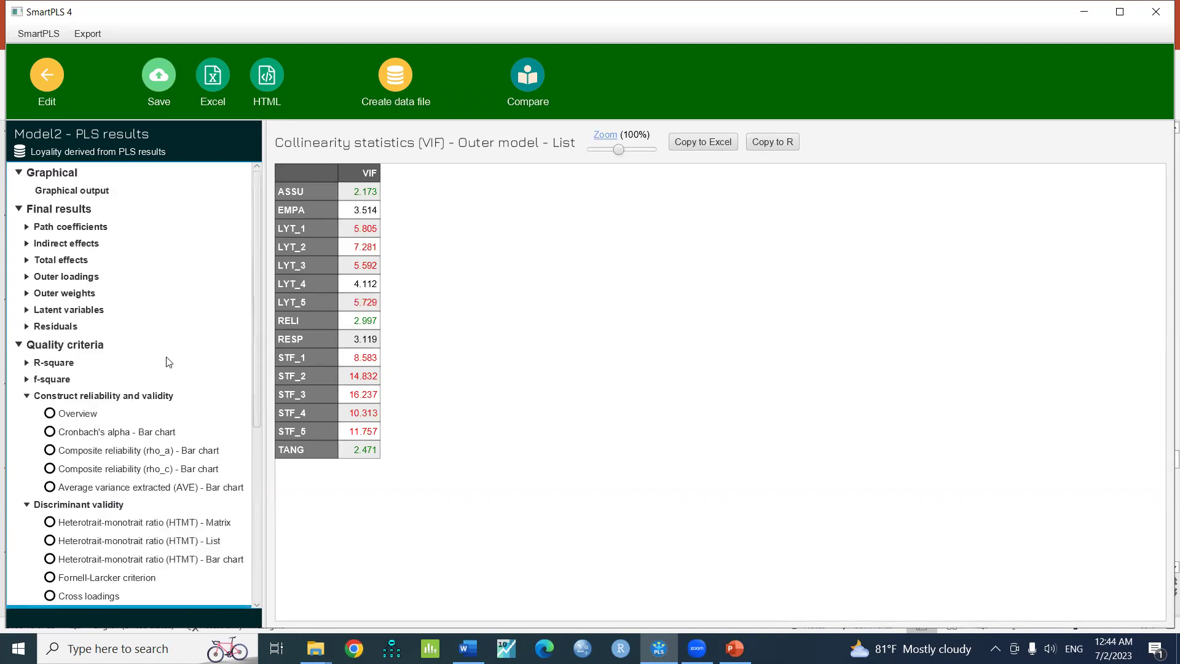
{"action": "left_click", "coordinate": [82, 228]}
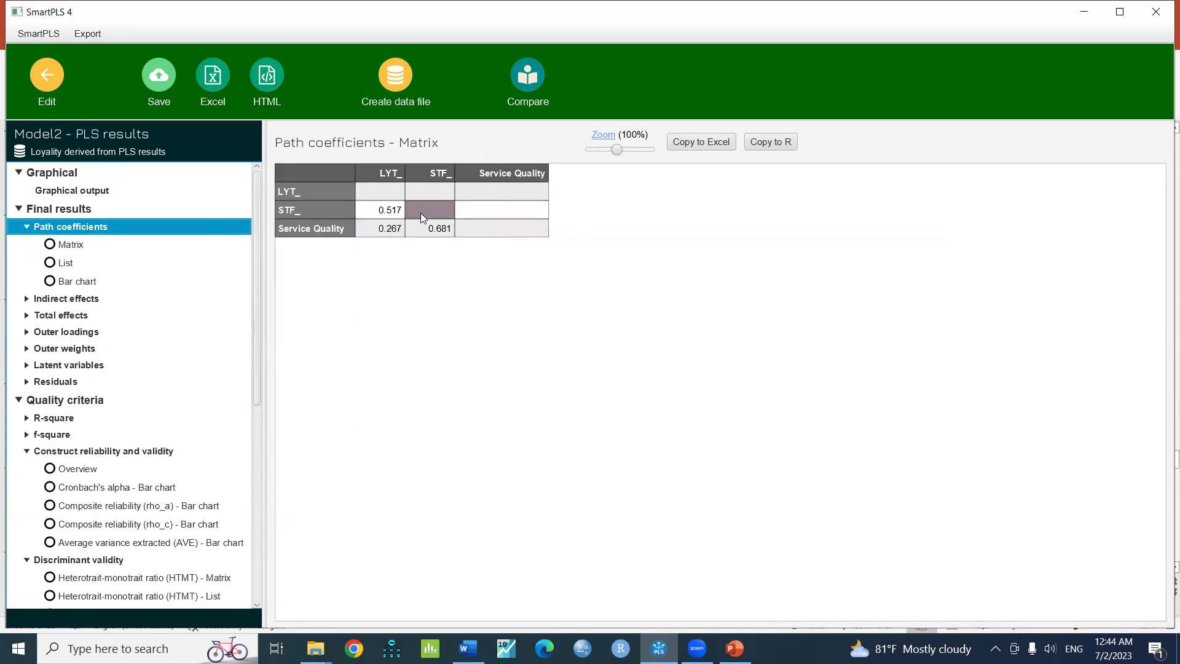
Step: Run Bootstrapping on Model2 with 5000 subsamples, Percentile bootstrap, a two-tailed test, 0.05 significance level and Fixed seed
{"action": "left_click", "coordinate": [46, 81]}
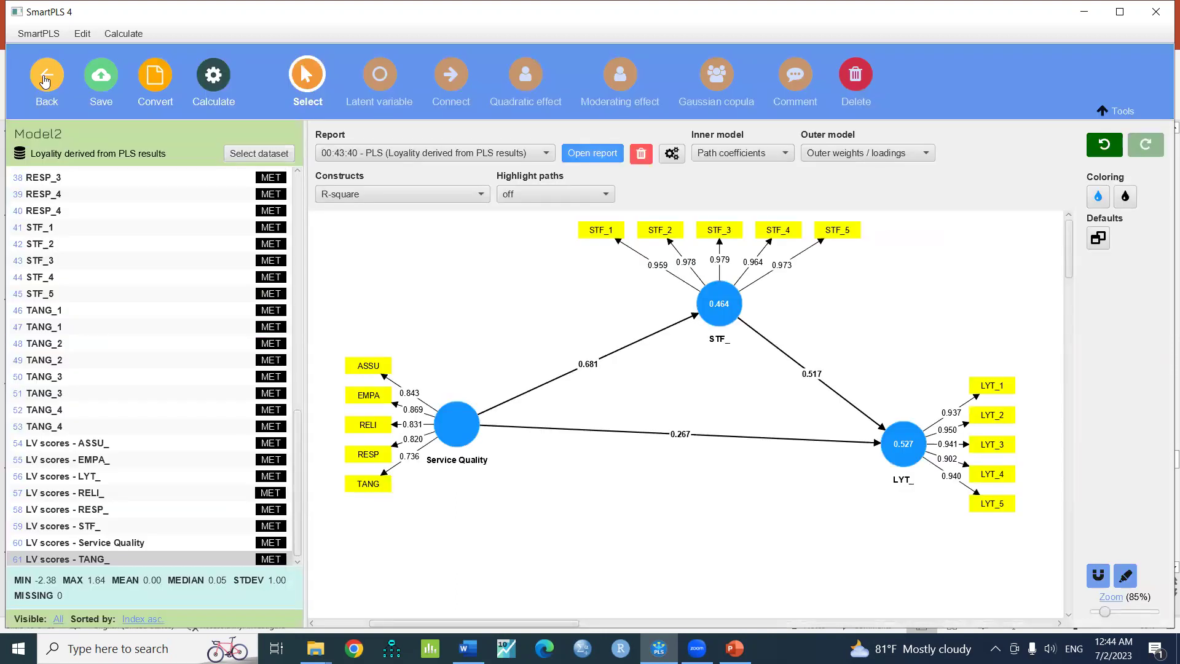
{"action": "left_click", "coordinate": [214, 78]}
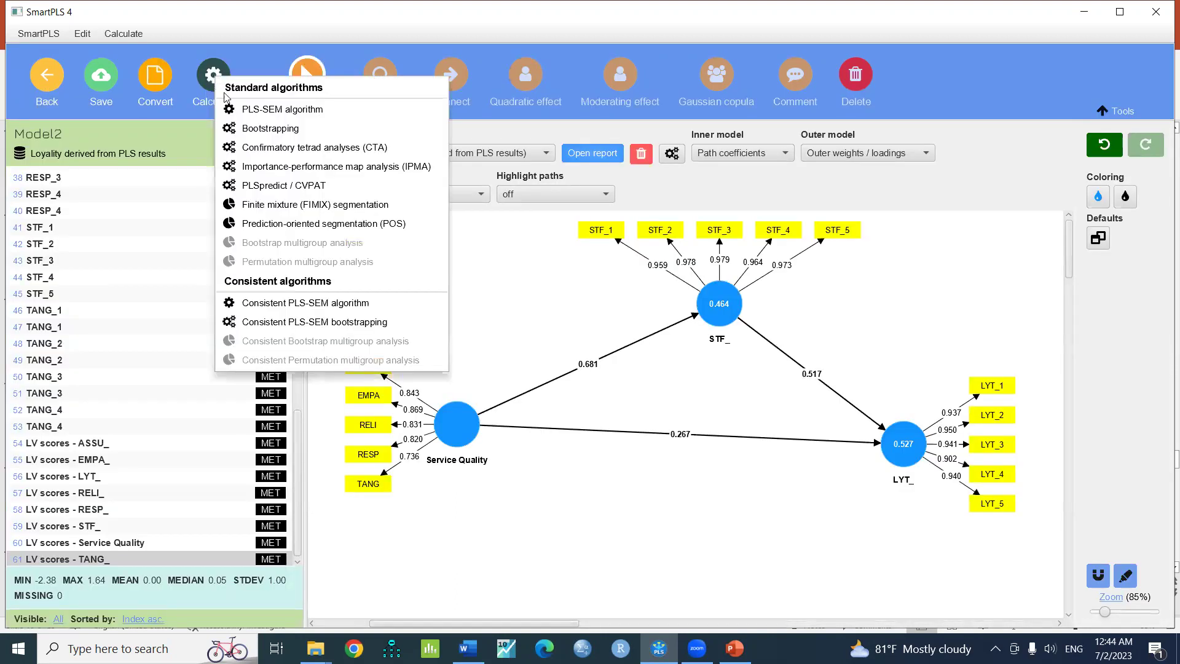
{"action": "left_click", "coordinate": [239, 128]}
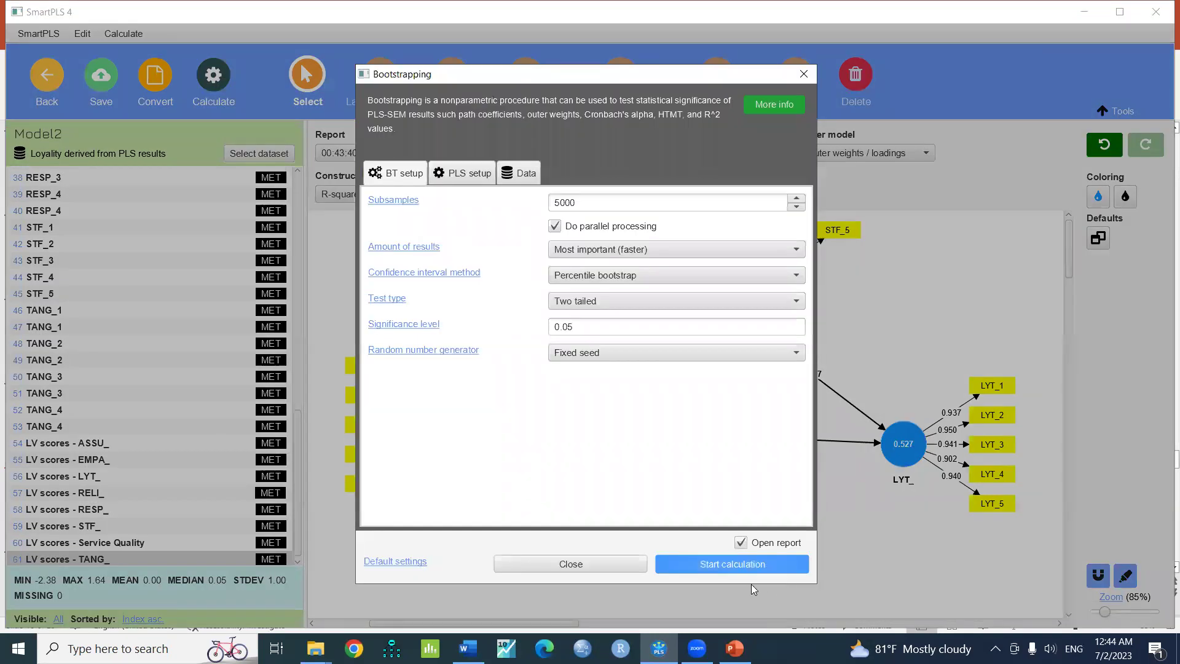
{"action": "left_click", "coordinate": [751, 567]}
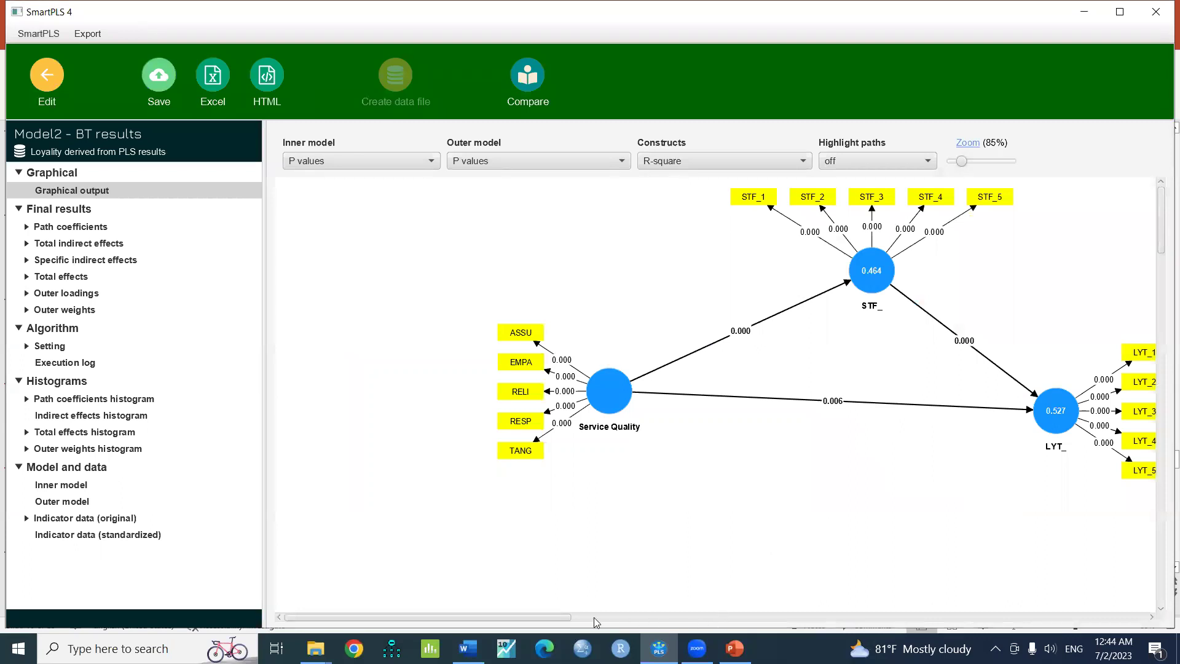
{"action": "left_click_drag", "start_coordinate": [566, 618], "coordinate": [627, 617]}
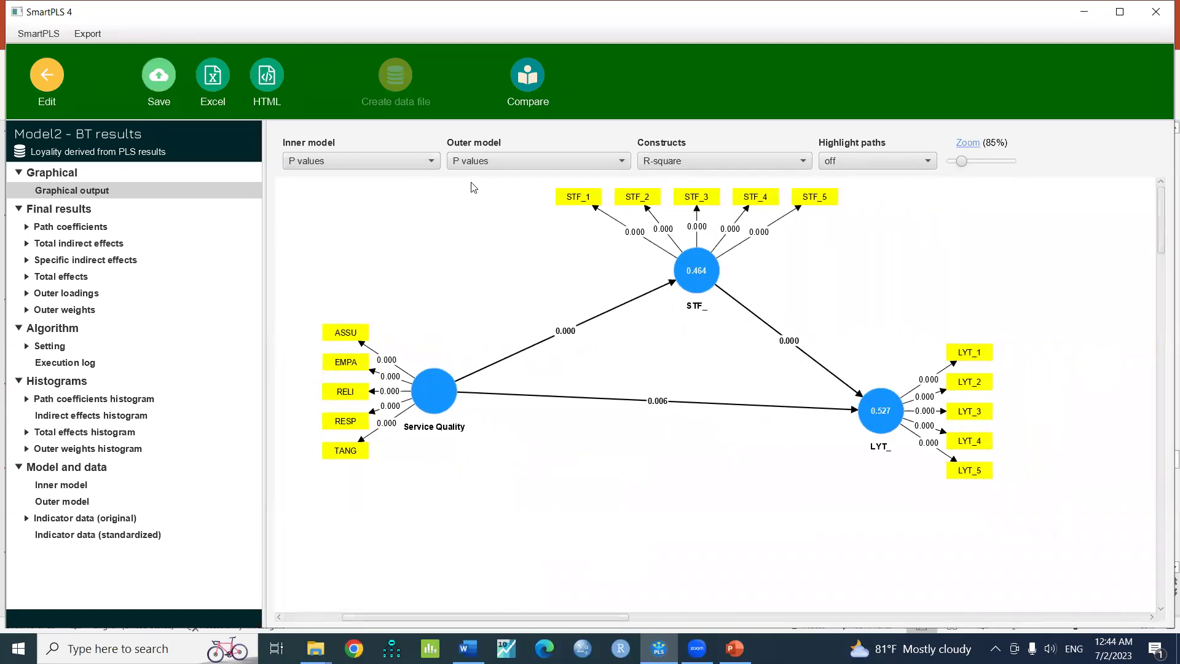
Step: Show path coefficients and p values for the inner model and set the outer model labels to Blank in Model2's bootstrapping diagram
{"action": "left_click", "coordinate": [487, 166]}
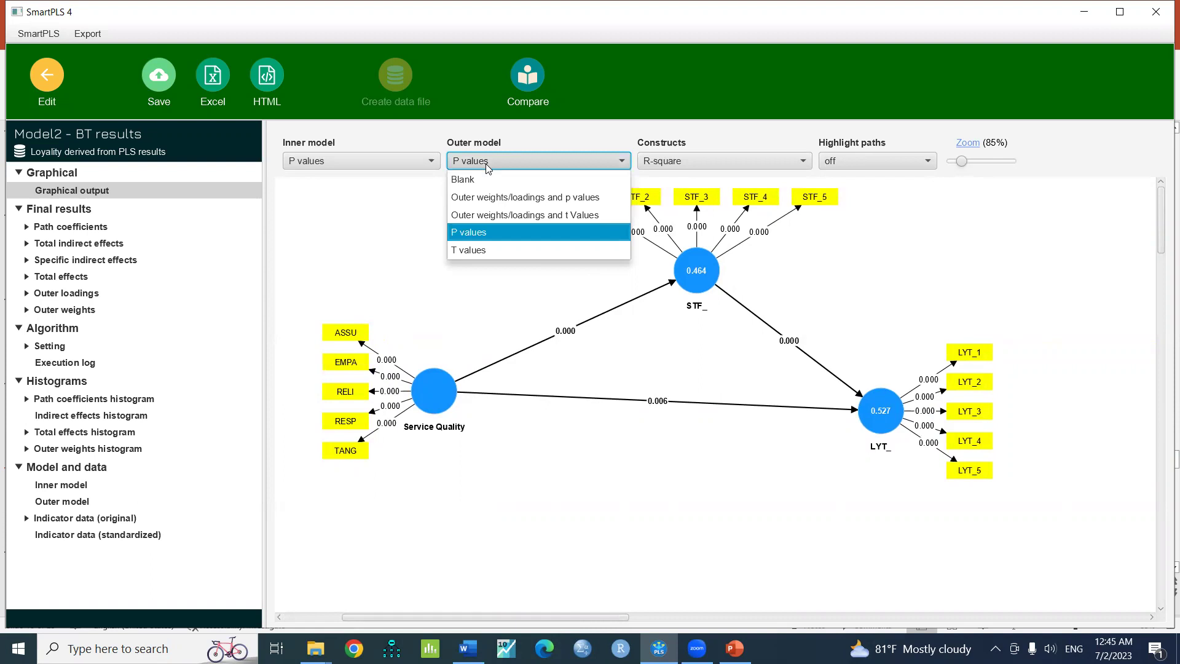
{"action": "left_click", "coordinate": [343, 159]}
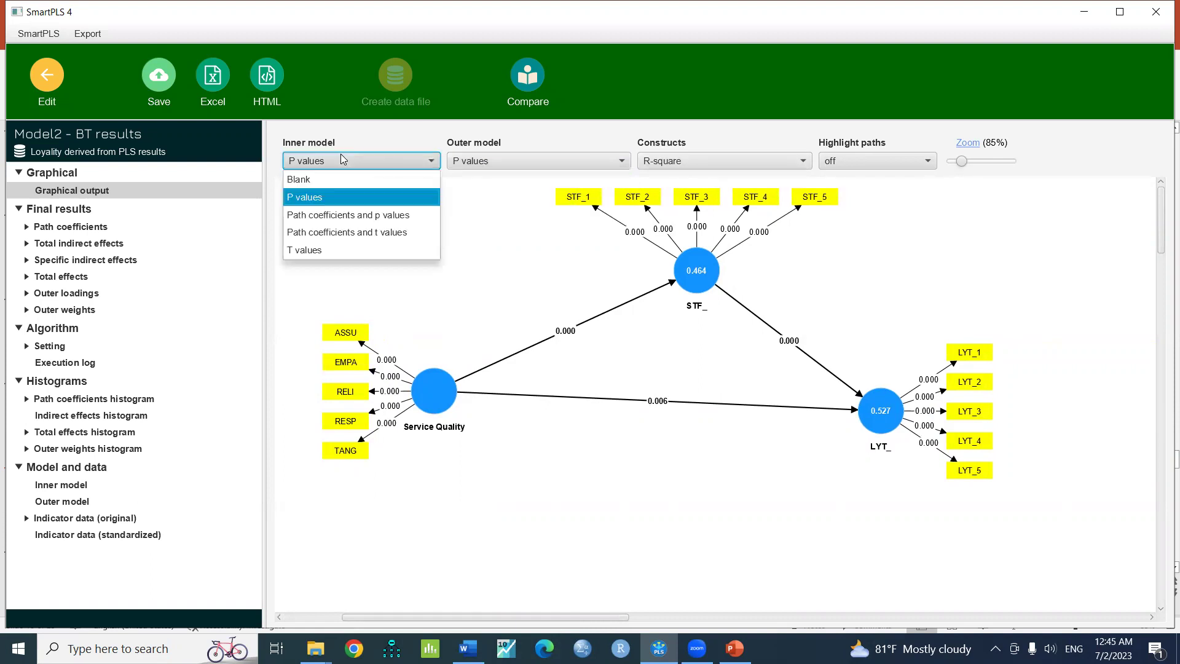
{"action": "left_click", "coordinate": [340, 215]}
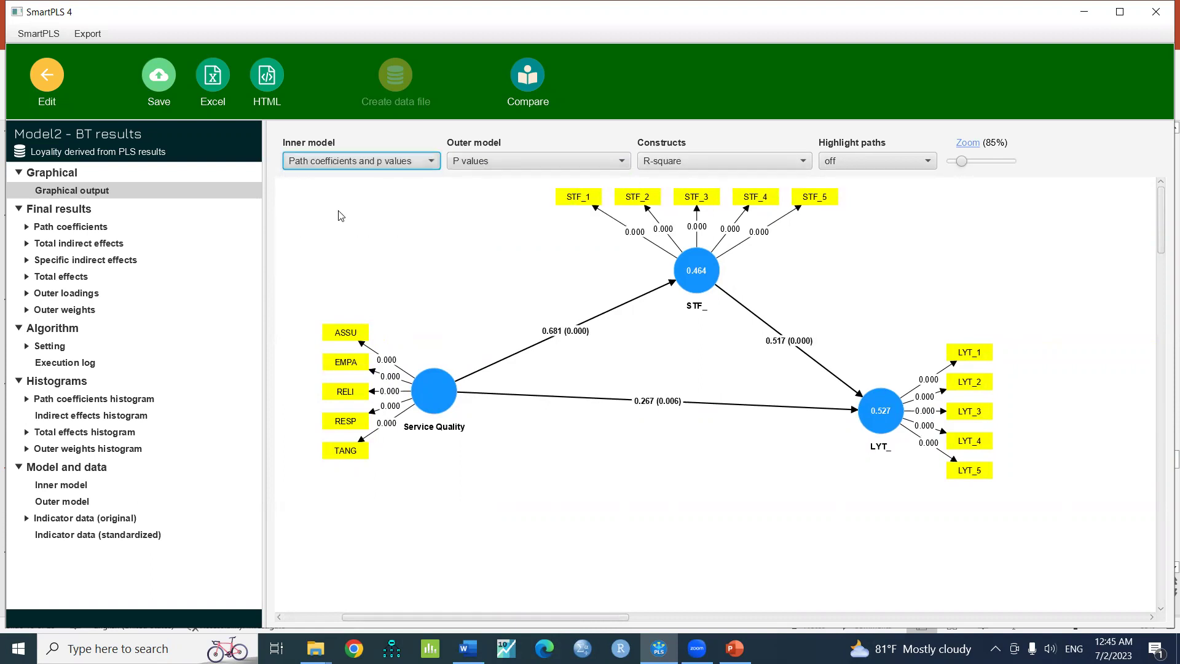
{"action": "left_click", "coordinate": [513, 164]}
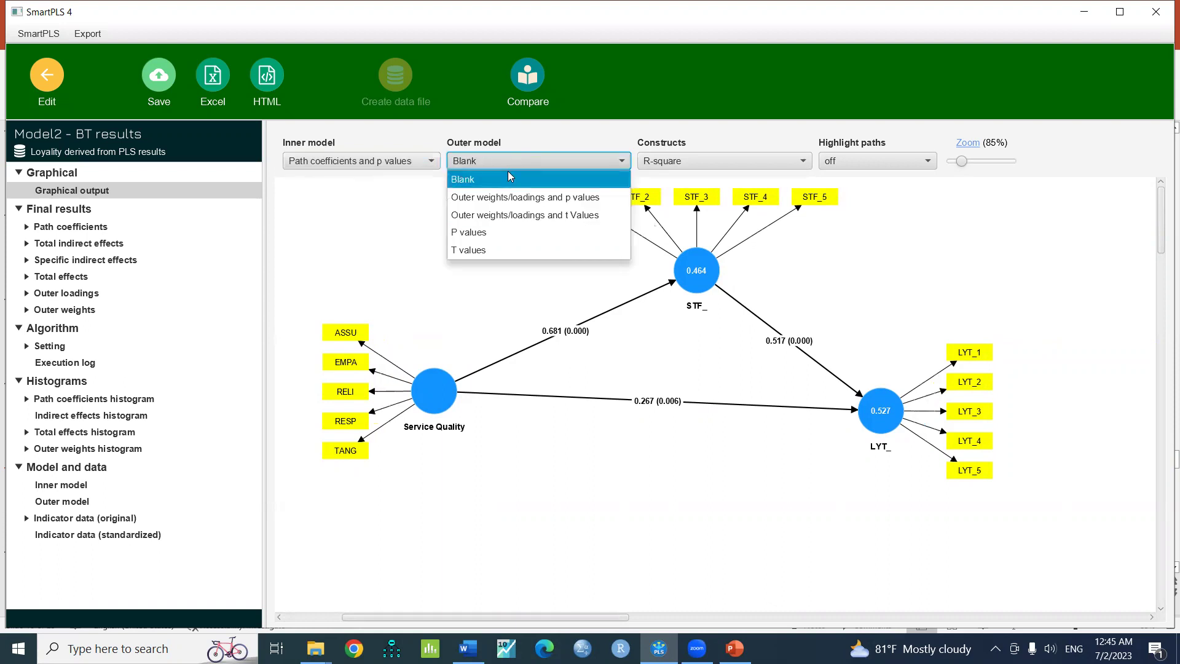
{"action": "left_click", "coordinate": [508, 175]}
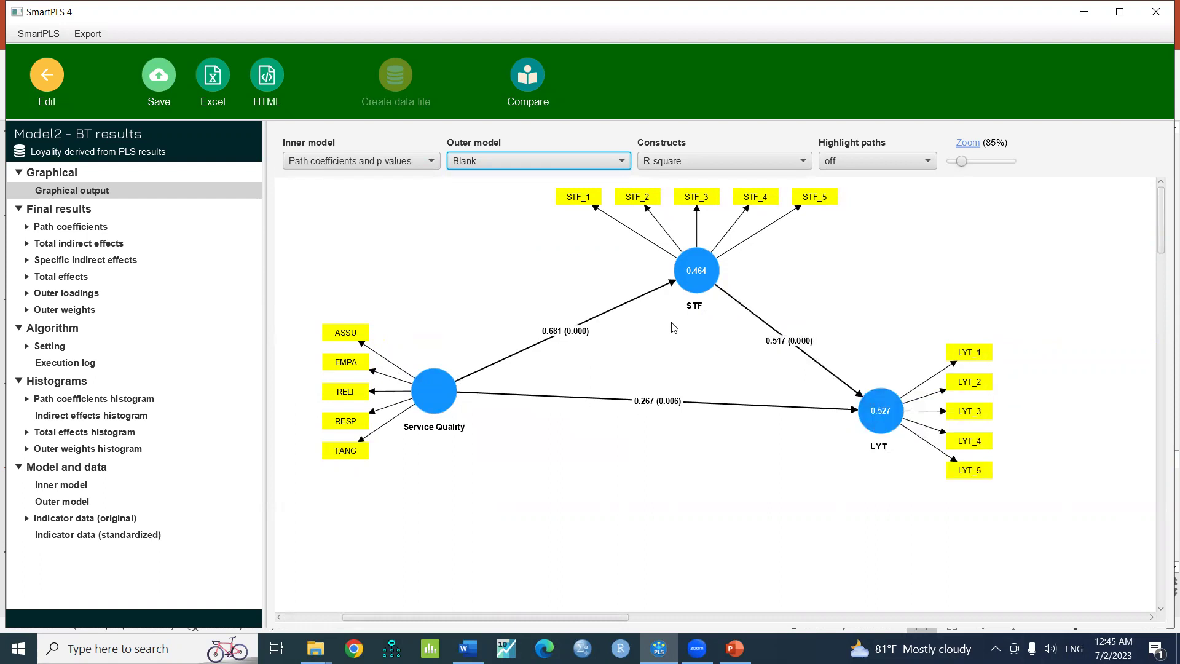
{"action": "mouse_move", "coordinate": [868, 396]}
Step: Leave the bootstrapping results and close Model2, saving its changes
{"action": "left_click", "coordinate": [51, 75]}
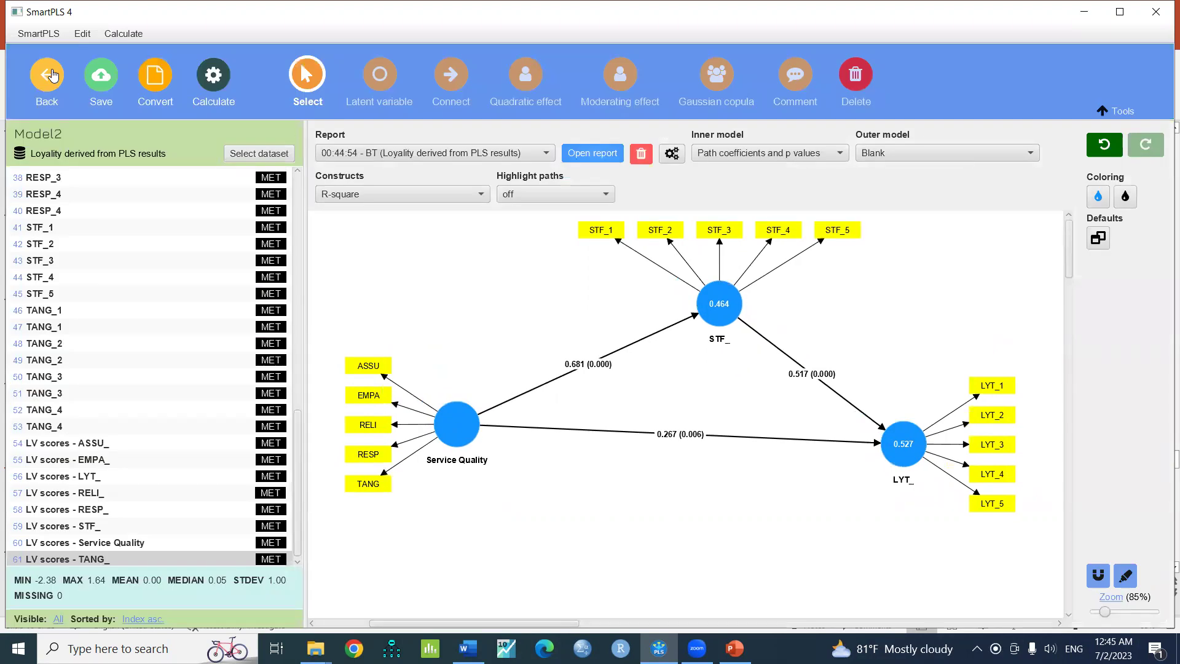
{"action": "left_click", "coordinate": [52, 75]}
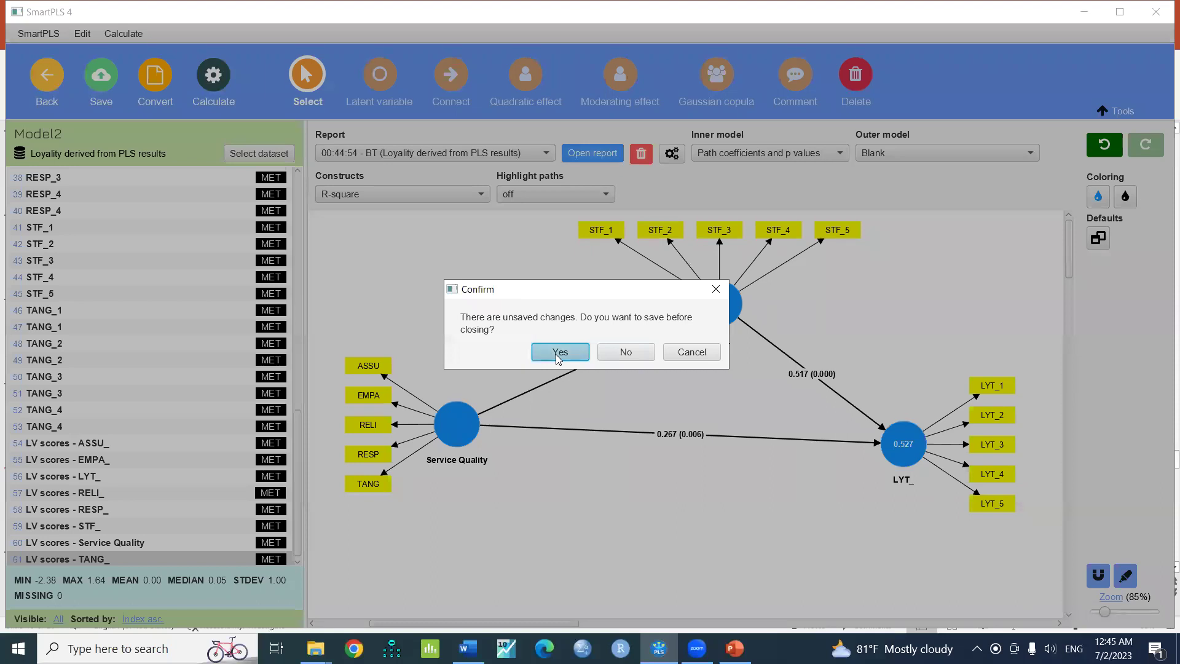
{"action": "left_click", "coordinate": [559, 352]}
Step: Open Model1 from project P1 and run Bootstrapping on it
{"action": "left_click", "coordinate": [107, 198]}
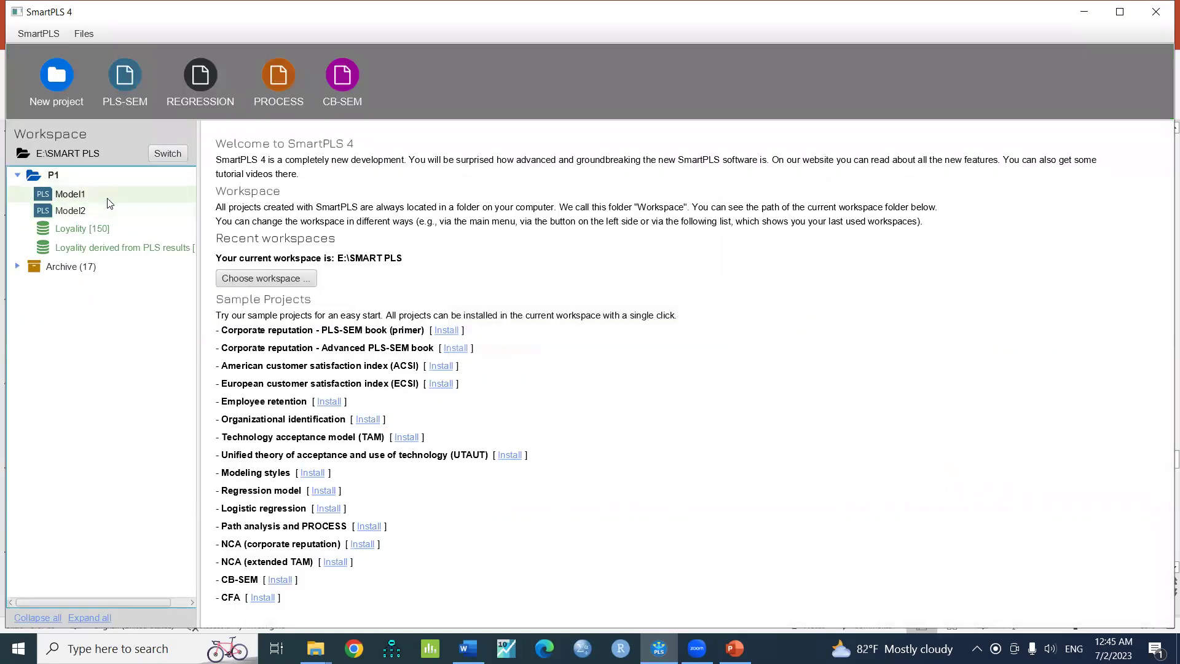
{"action": "double_click", "coordinate": [108, 198]}
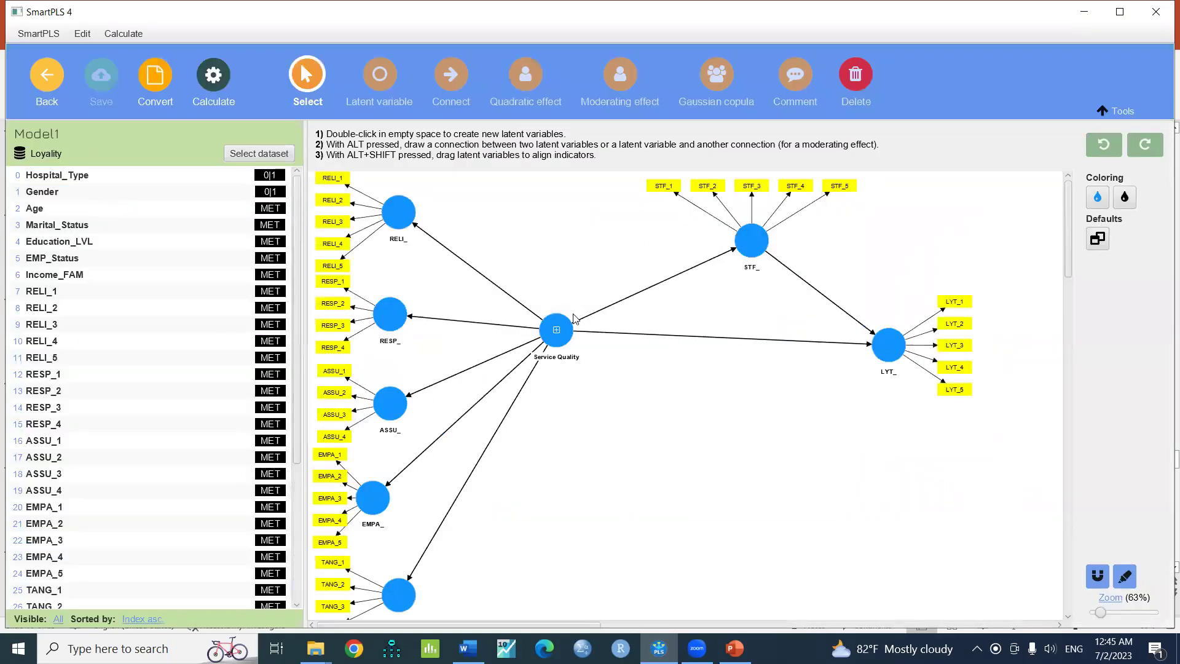
{"action": "left_click", "coordinate": [215, 92]}
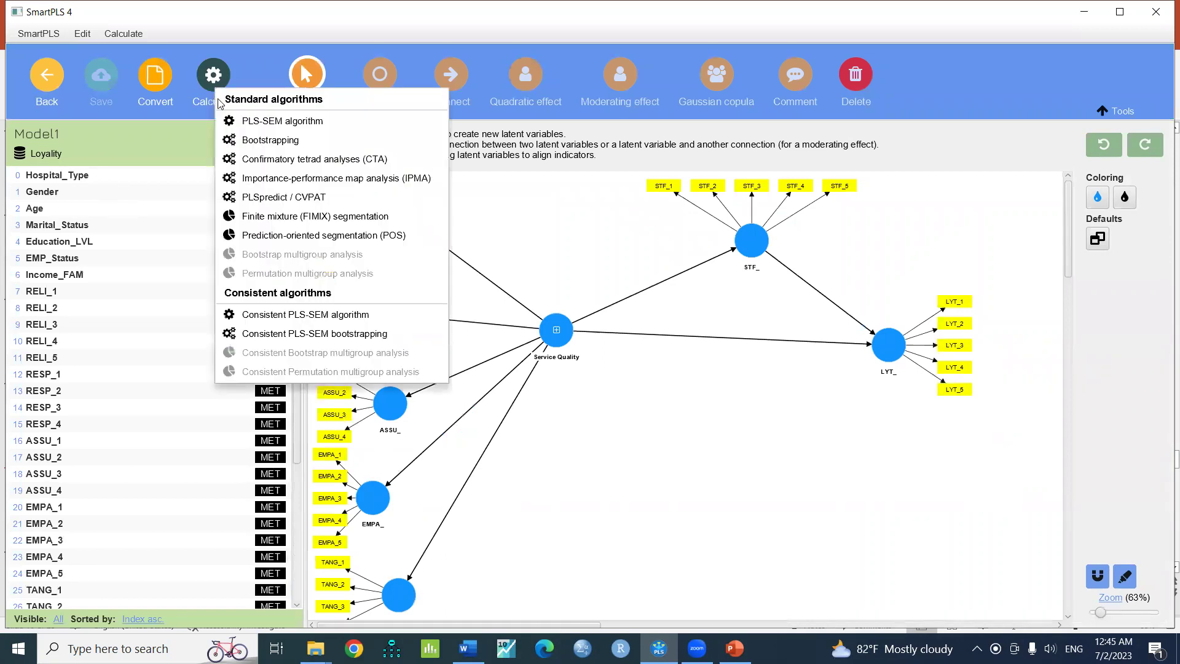
{"action": "left_click", "coordinate": [276, 146]}
{"action": "left_click", "coordinate": [745, 567]}
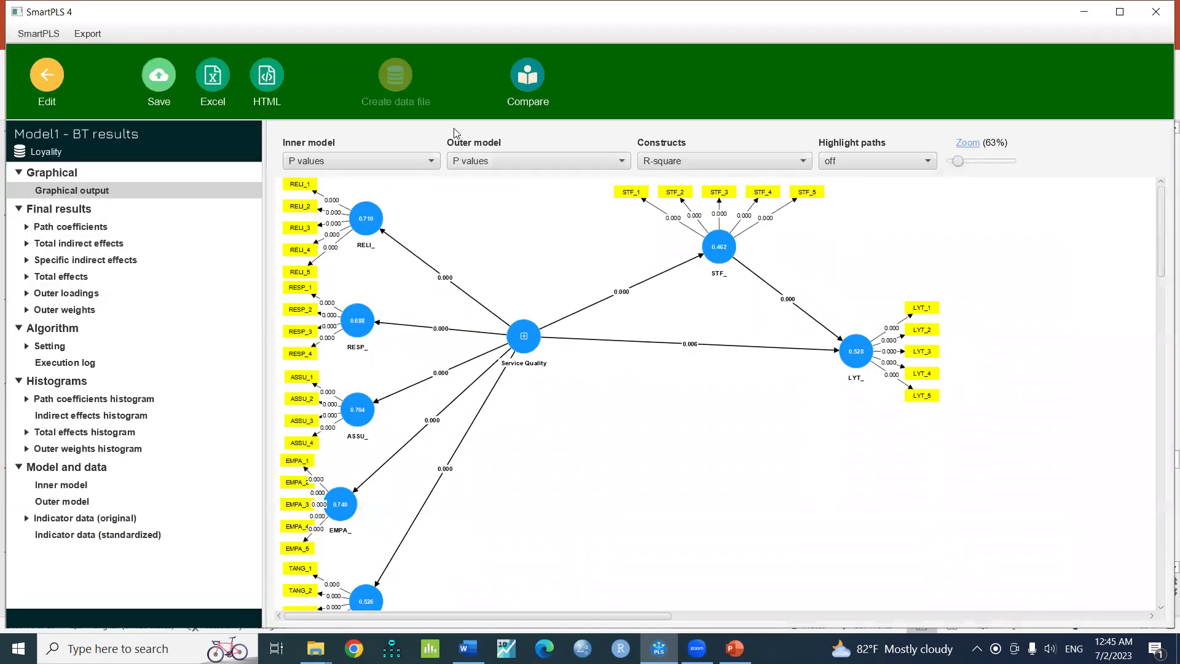
Step: Show path coefficients and p values for the inner model in Model1's bootstrapping diagram and enlarge it to 92% to read the paths
{"action": "left_click", "coordinate": [388, 164]}
{"action": "left_click", "coordinate": [390, 217]}
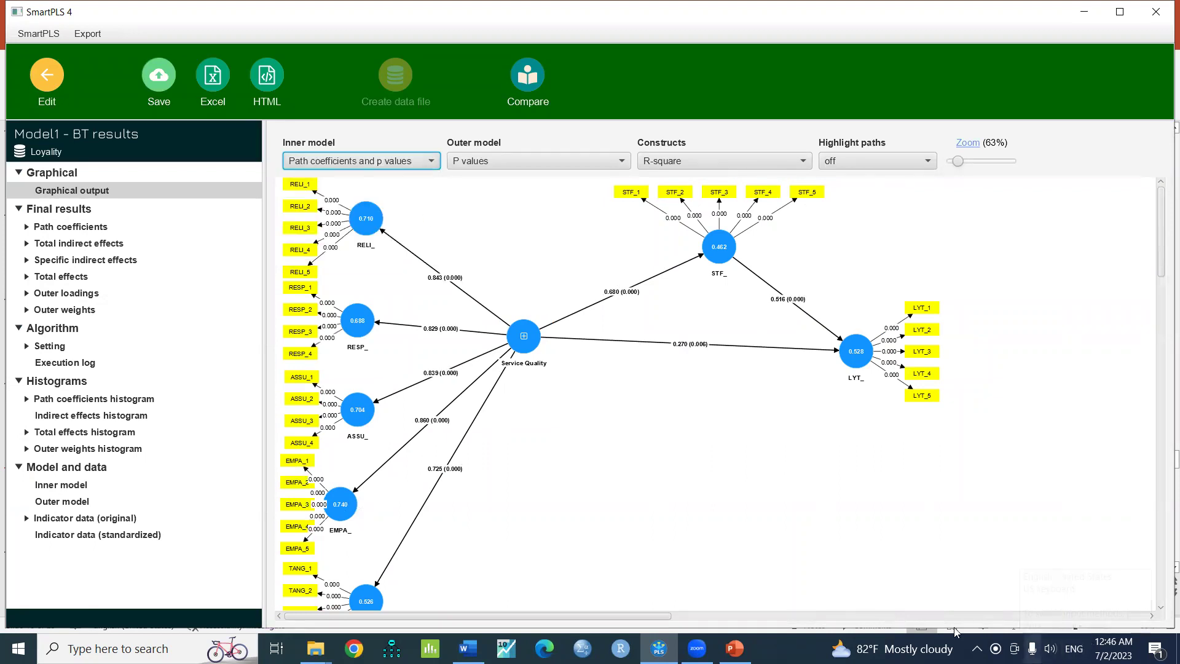
{"action": "left_click", "coordinate": [958, 161]}
{"action": "left_click_drag", "start_coordinate": [957, 161], "coordinate": [963, 162]}
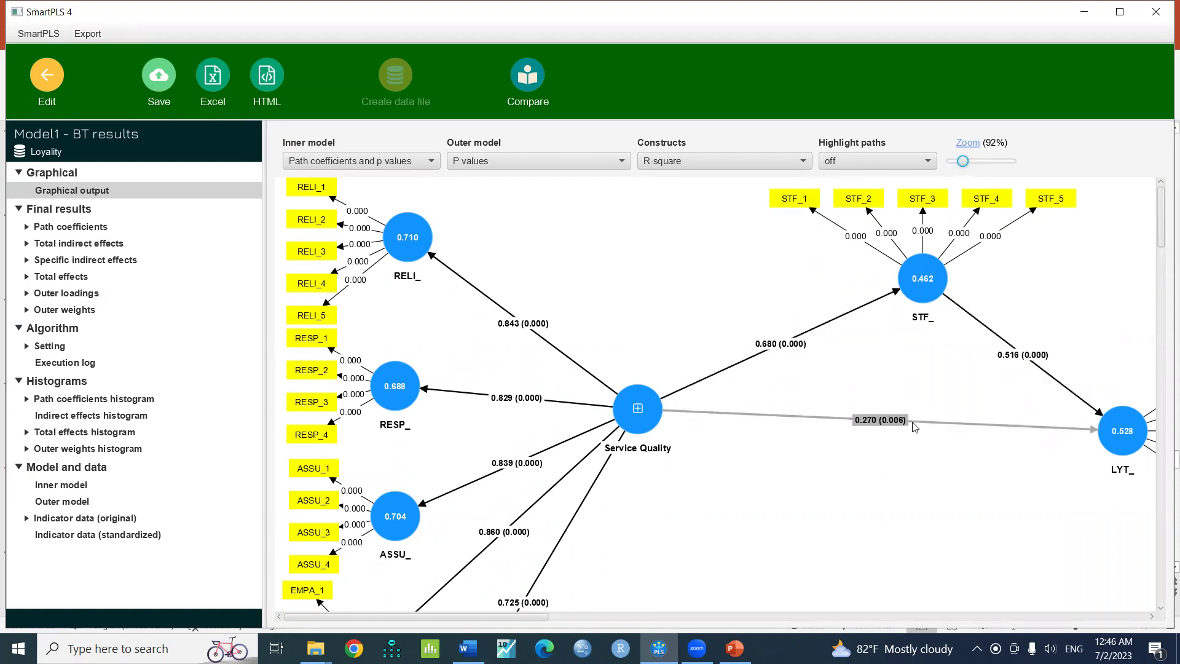
{"action": "scroll", "coordinate": [713, 439], "scroll_direction": "down", "scroll_amount": 1}
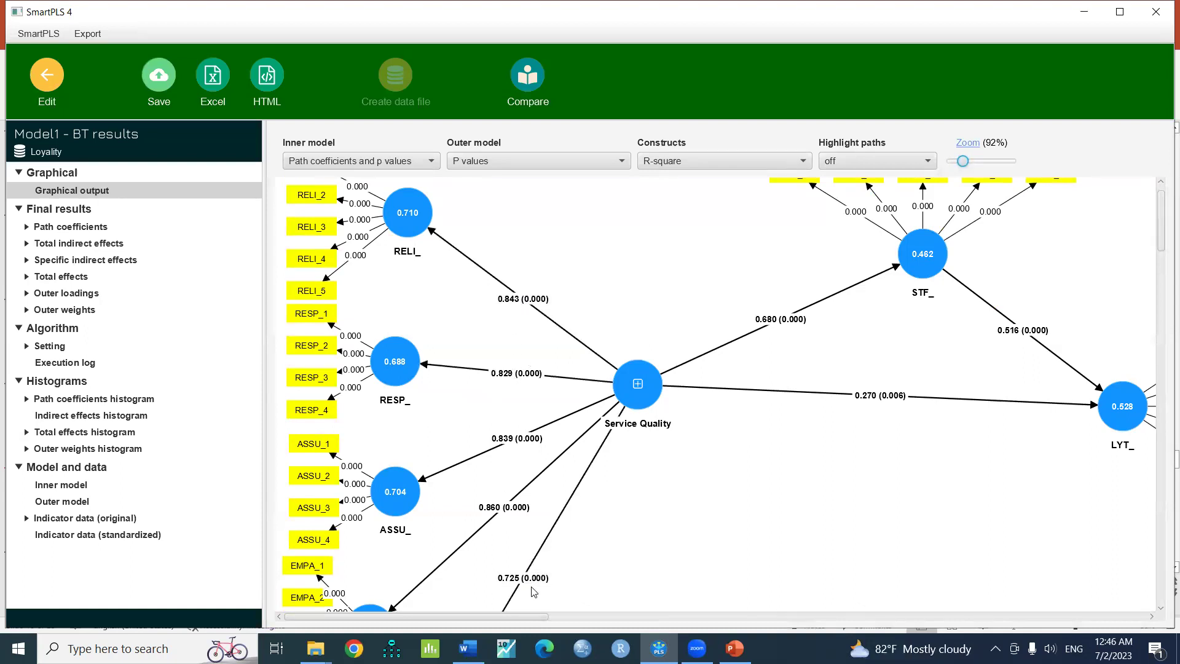
Step: Close Model1 and reopen Model2 from project P1, with the whole model in view
{"action": "left_click", "coordinate": [43, 83]}
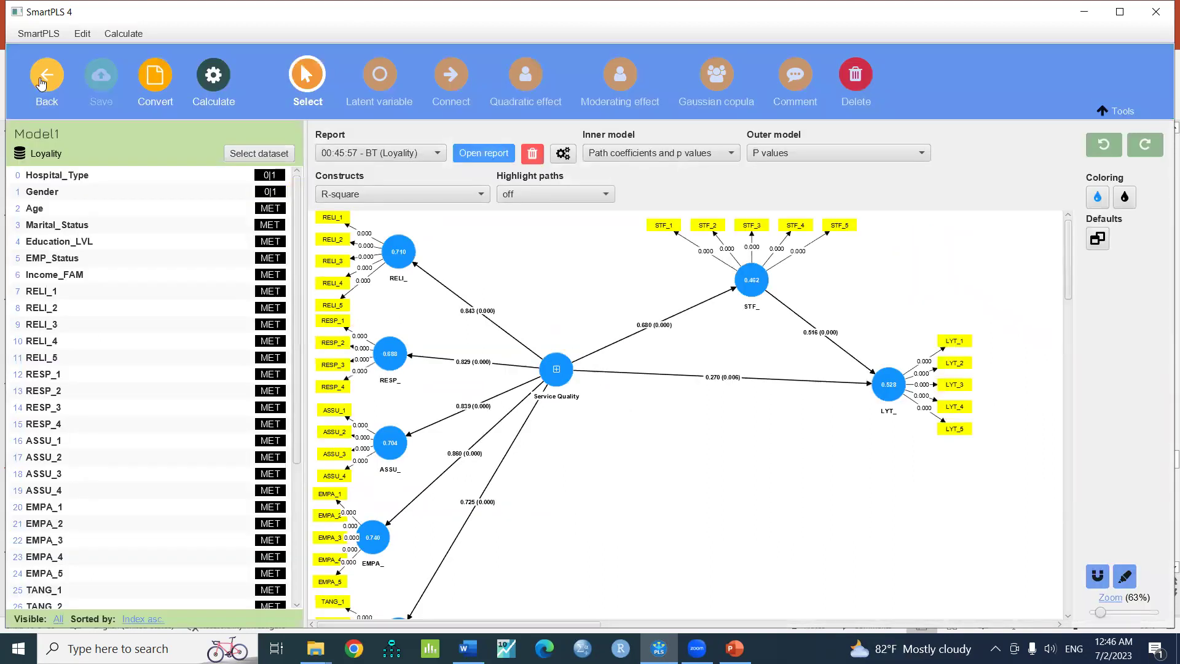
{"action": "left_click", "coordinate": [41, 83]}
{"action": "double_click", "coordinate": [72, 216]}
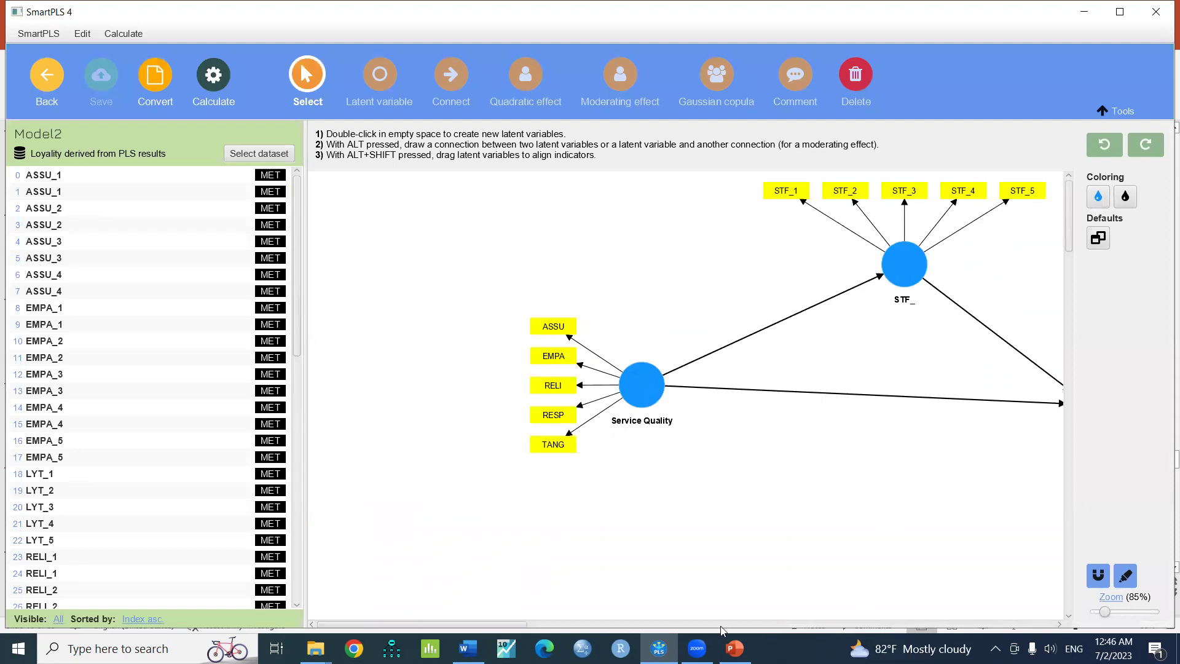
{"action": "left_click_drag", "start_coordinate": [518, 627], "coordinate": [558, 633]}
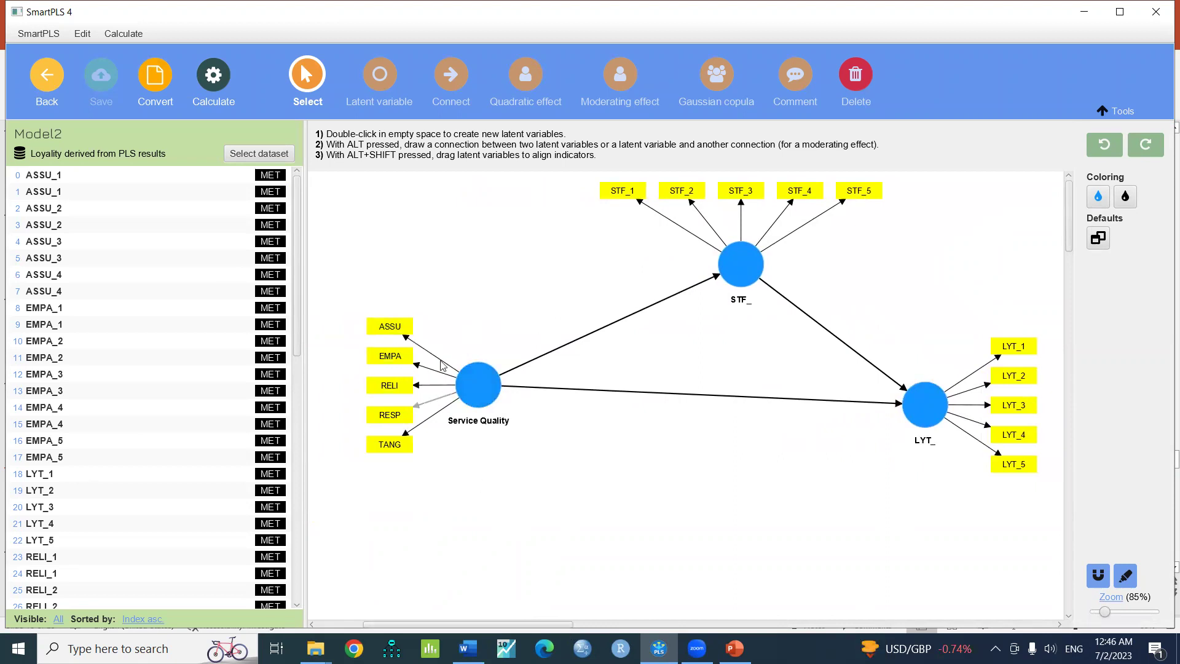
Step: Run the PLS-SEM algorithm on Model2 again and bring all constructs of the result diagram into view
{"action": "left_click", "coordinate": [213, 75]}
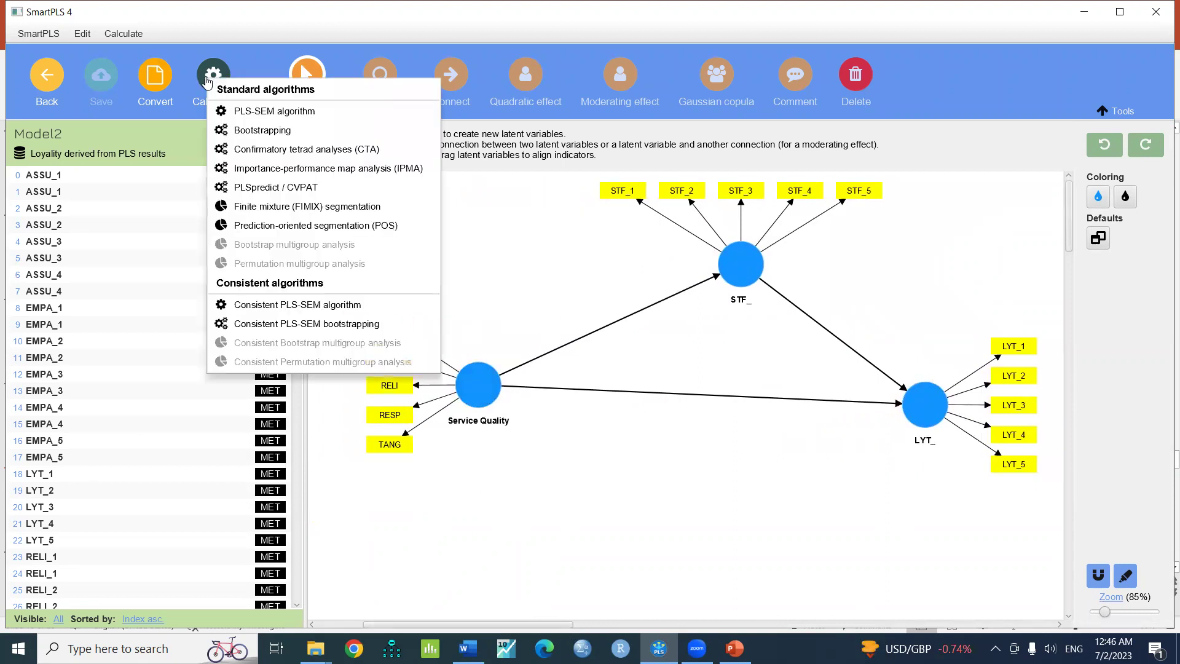
{"action": "left_click", "coordinate": [216, 111]}
{"action": "left_click", "coordinate": [728, 561]}
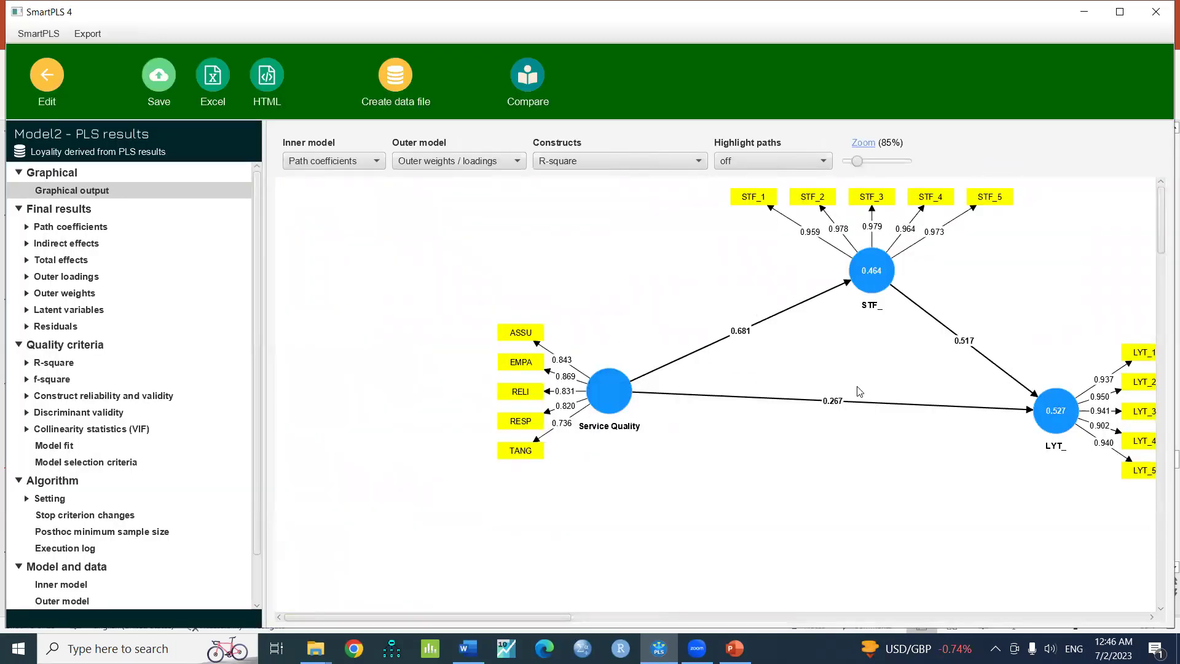
{"action": "left_click_drag", "start_coordinate": [549, 614], "coordinate": [596, 618]}
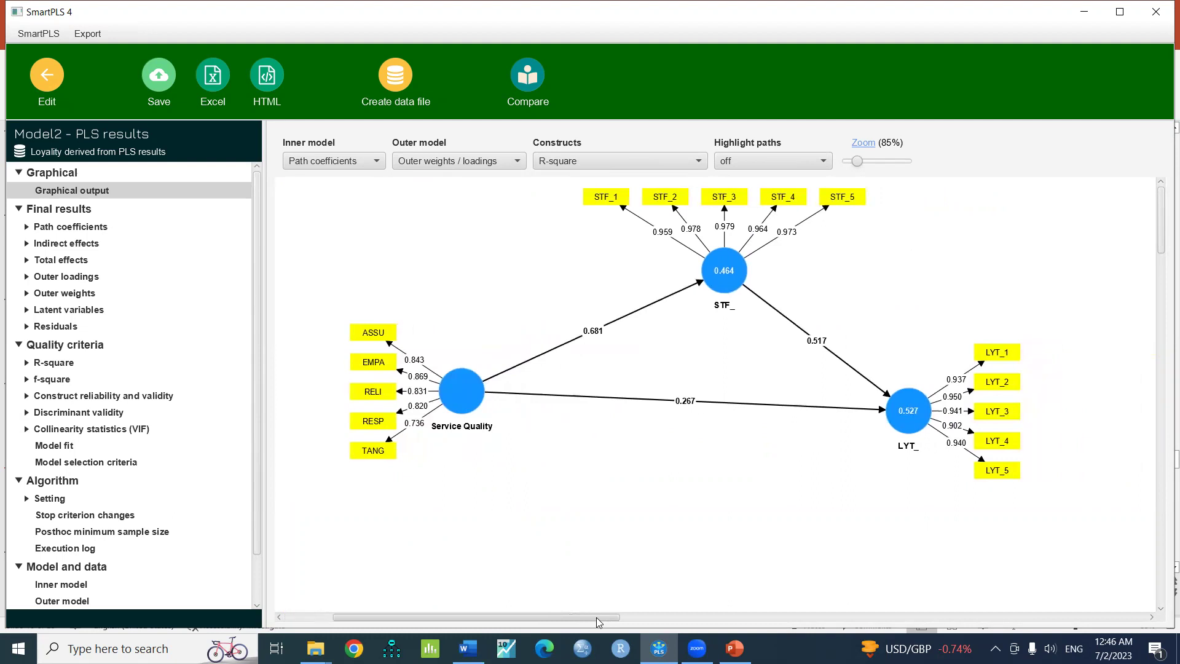